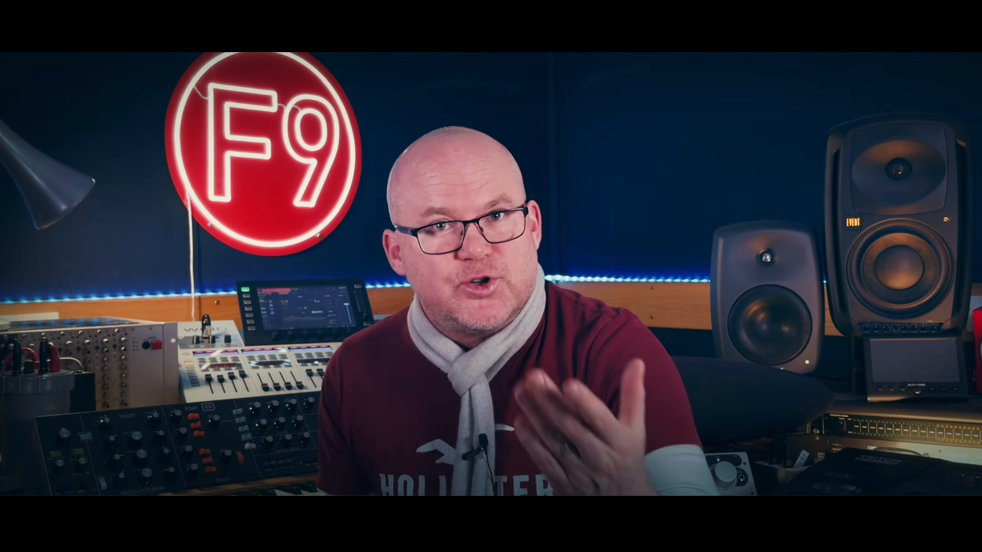
# Browse the F9 SN 7 - Extras folder, expanding F9 SN 16Bit Snares, F9 SN16 Digital Snares and its F9 SN 808 Digi Snares subfolder
pyautogui.keyDown('shift'); pyautogui.click(335, 220); pyautogui.keyUp('shift')
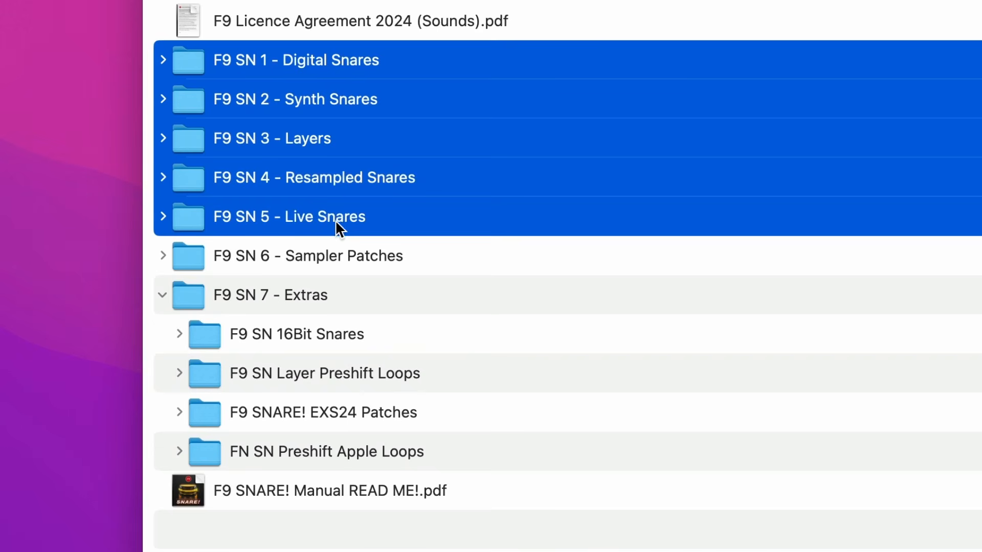
pyautogui.click(294, 344)
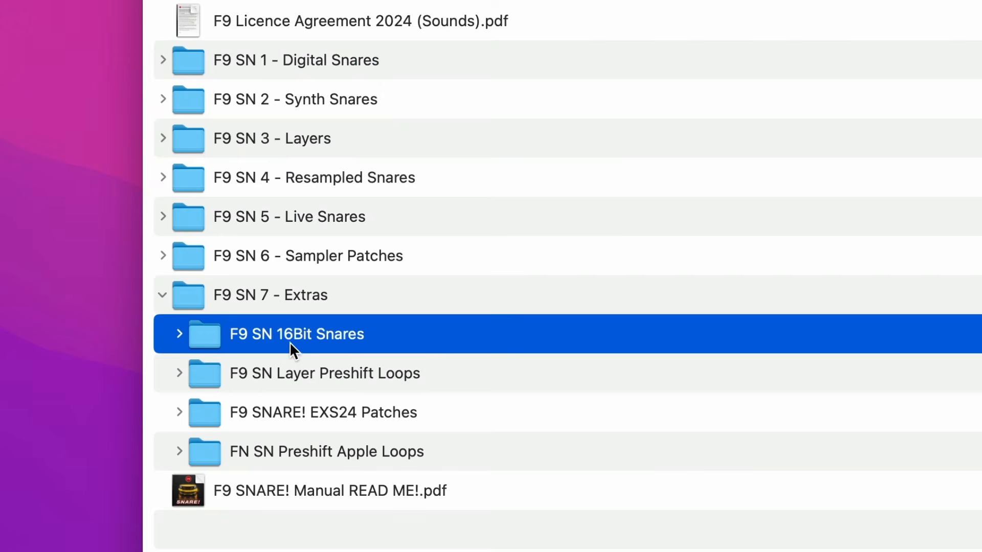
pyautogui.click(180, 337)
pyautogui.click(188, 376)
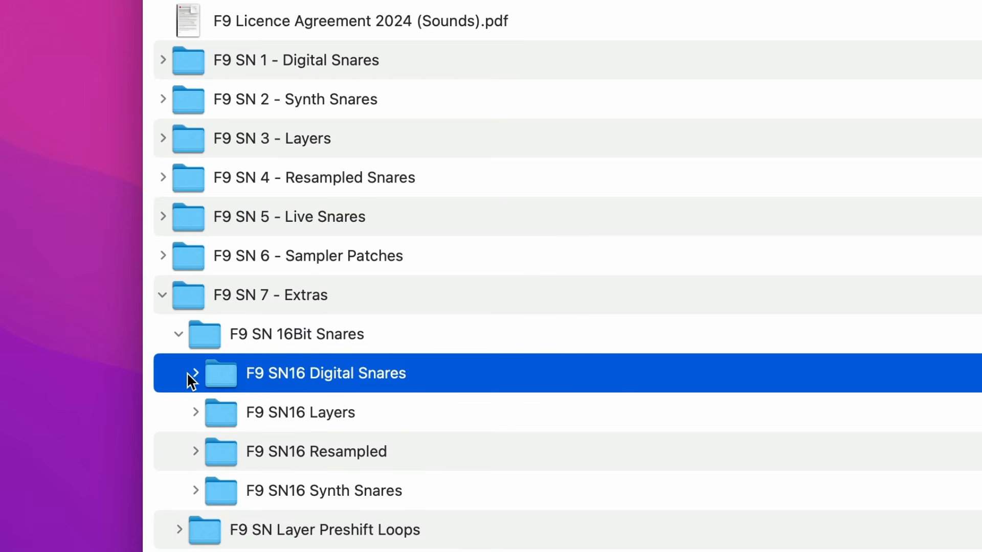
pyautogui.click(197, 376)
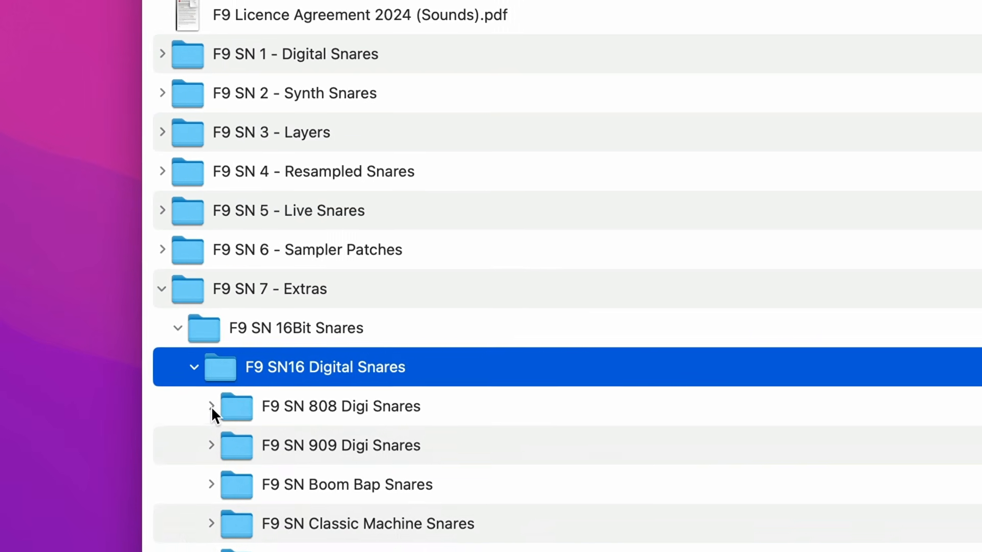
pyautogui.click(209, 392)
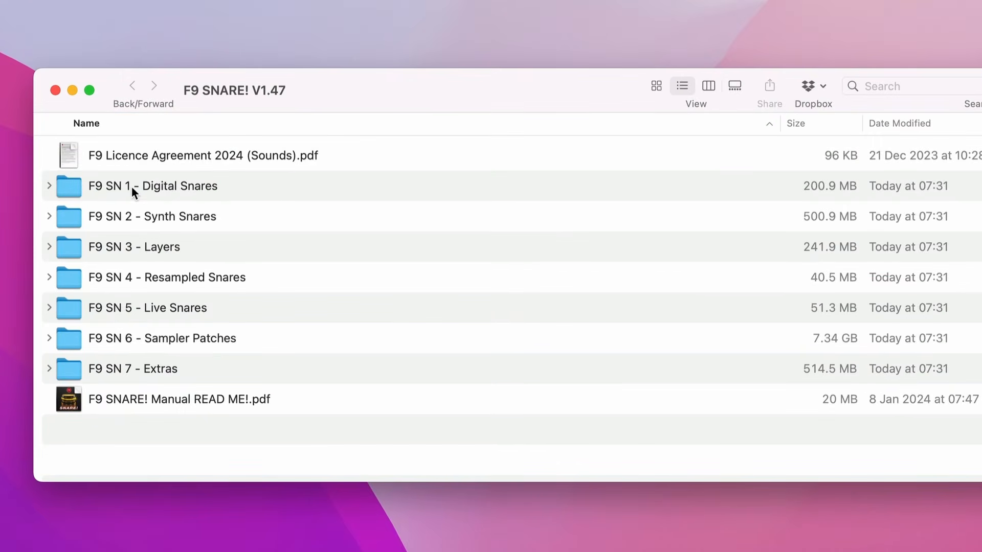
# Expand the F9 SN 1 - Digital Snares folder and its F9 SN 808 Digi Snares subfolder to list the samples
pyautogui.click(123, 188)
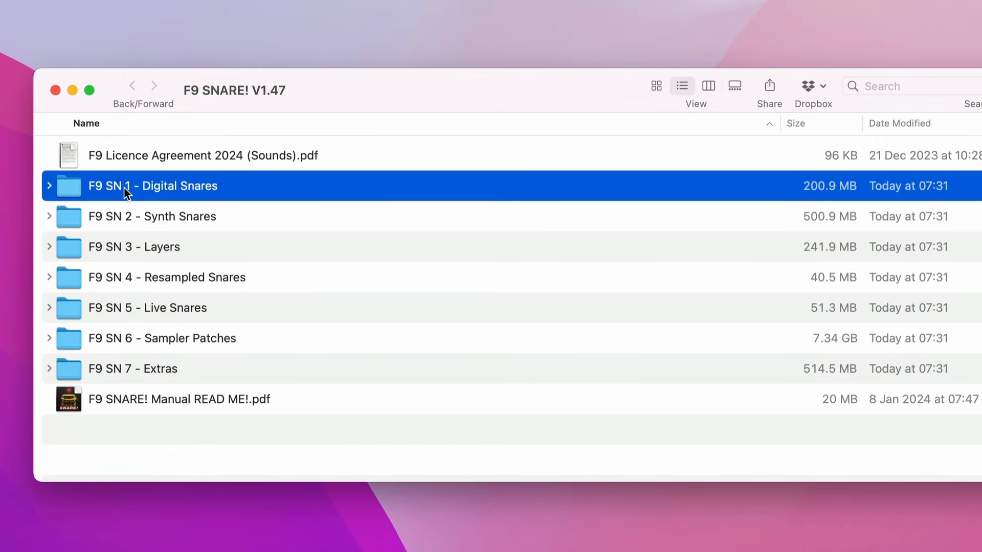
pyautogui.click(50, 187)
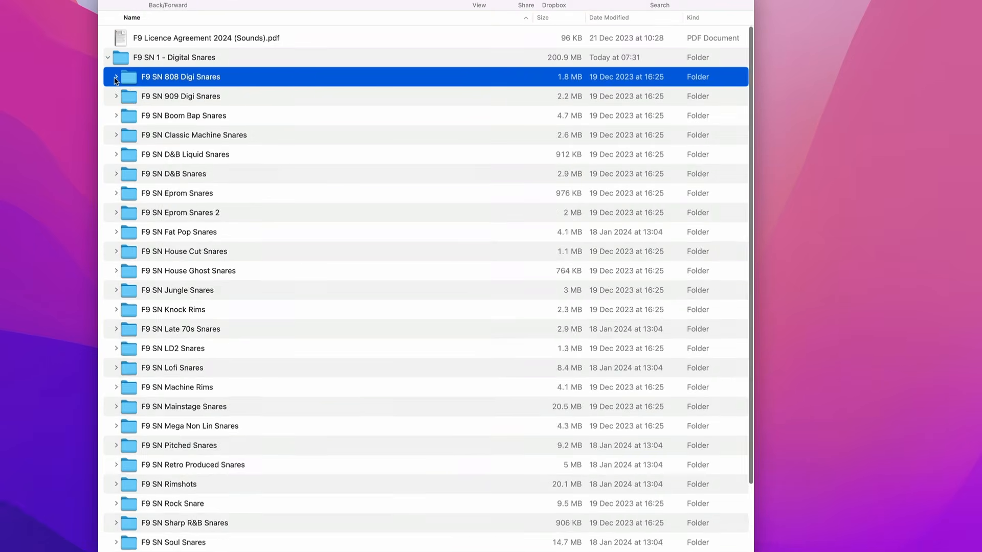
pyautogui.click(115, 77)
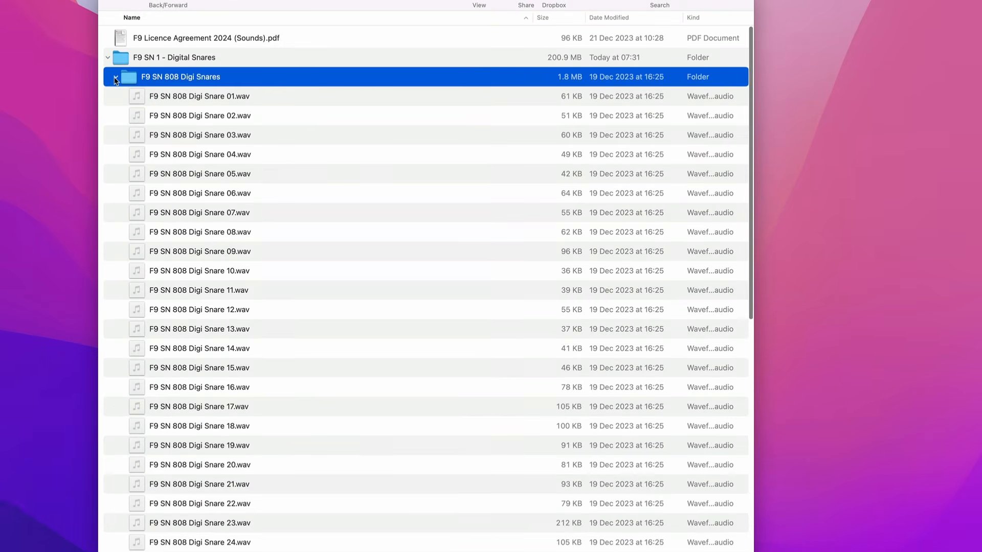
# Audition various F9 SN 808 Digi Snare samples between 01 and 24 in a file preview
pyautogui.click(217, 116)
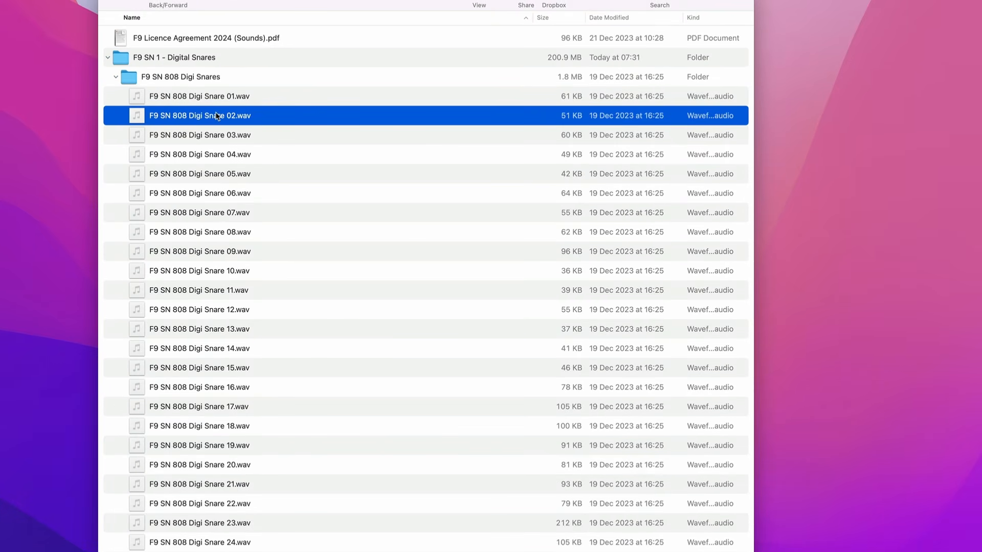
pyautogui.press('space')
pyautogui.press('Down')
pyautogui.press('Down')
pyautogui.press('Down')
pyautogui.press('Down')
pyautogui.press('Down')
pyautogui.press('Down')
pyautogui.press('Down')
pyautogui.press('Down')
pyautogui.press('Down')
pyautogui.press('Down')
pyautogui.press('Down')
pyautogui.press('Down')
pyautogui.press('Down')
pyautogui.press('Down')
pyautogui.press('Down')
pyautogui.press('Down')
pyautogui.press('Down')
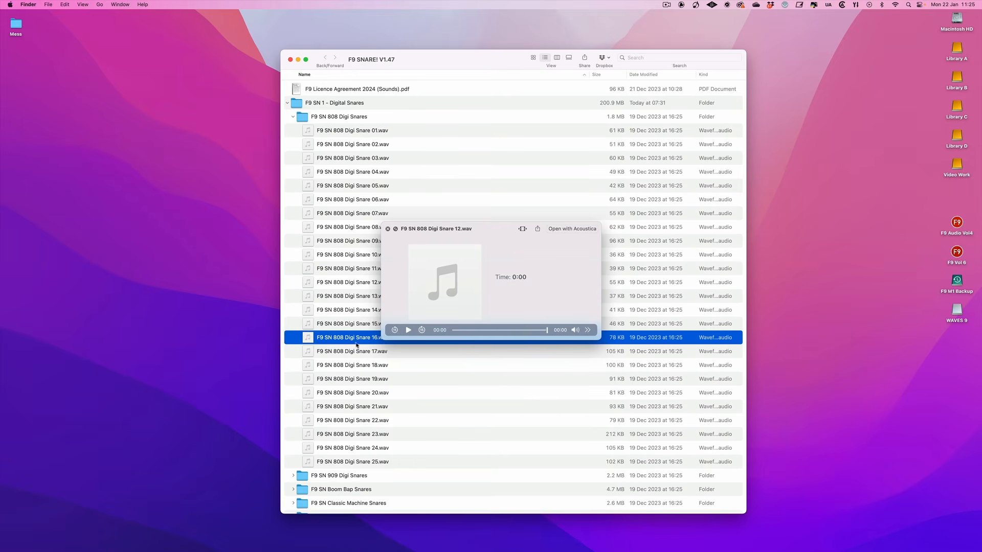
pyautogui.click(346, 231)
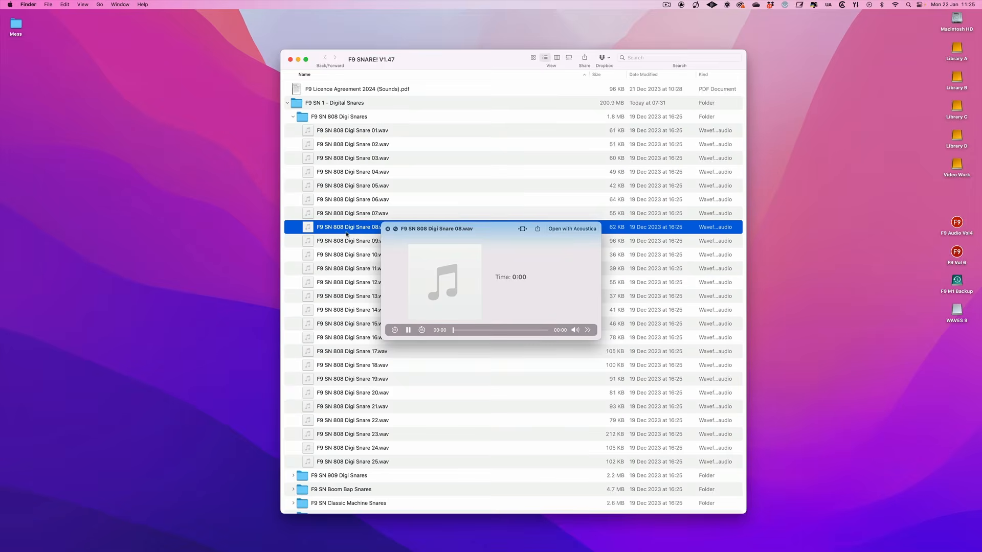
pyautogui.click(355, 409)
pyautogui.click(353, 448)
pyautogui.click(354, 131)
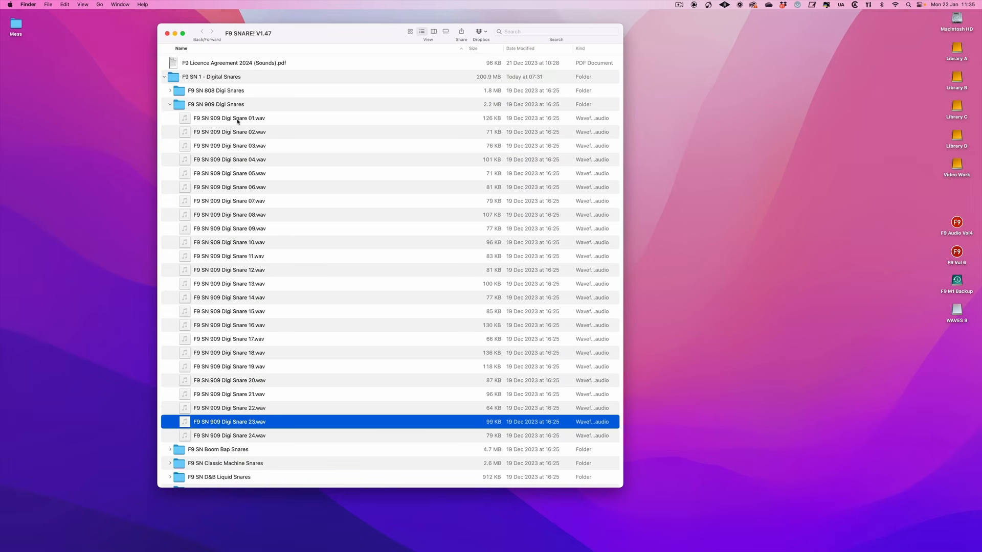
# Audition the F9 SN 909 Digi Snare samples in order up to 24, and collapse their folder
pyautogui.click(238, 121)
pyautogui.press('space')
pyautogui.press('Down')
pyautogui.press('Down')
pyautogui.press('Down')
pyautogui.press('Down')
pyautogui.press('Down')
pyautogui.press('Down')
pyautogui.press('Down')
pyautogui.press('Down')
pyautogui.press('Down')
pyautogui.press('Down')
pyautogui.press('Down')
pyautogui.press('Down')
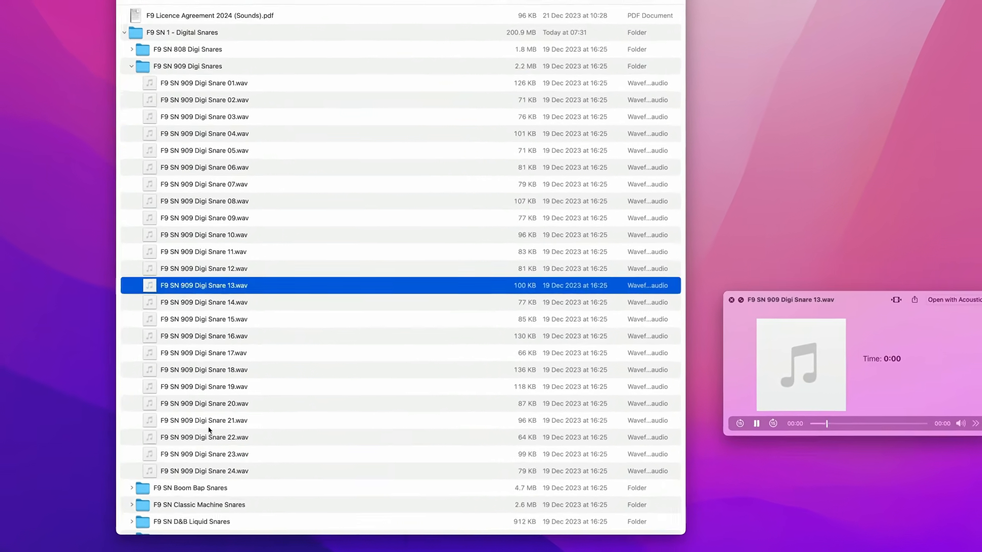
pyautogui.press('Down')
pyautogui.press('Down')
pyautogui.press('Down')
pyautogui.press('Down')
pyautogui.press('Down')
pyautogui.press('Down')
pyautogui.press('Down')
pyautogui.press('Down')
pyautogui.press('Down')
pyautogui.press('Down')
pyautogui.press('Down')
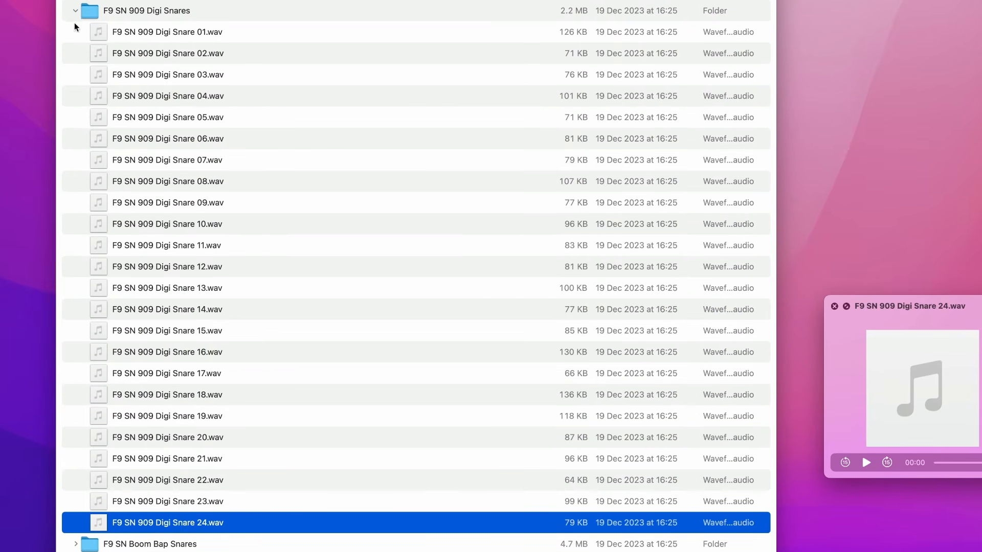
pyautogui.click(75, 11)
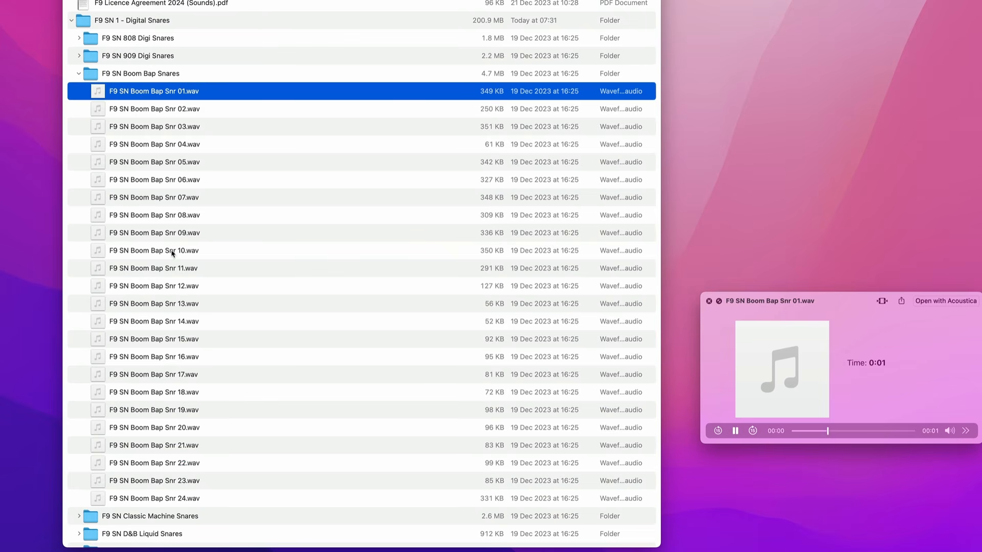
# Audition a selection of F9 SN Boom Bap Snr samples, including 10, 14, 16, 20 and 23
pyautogui.click(242, 256)
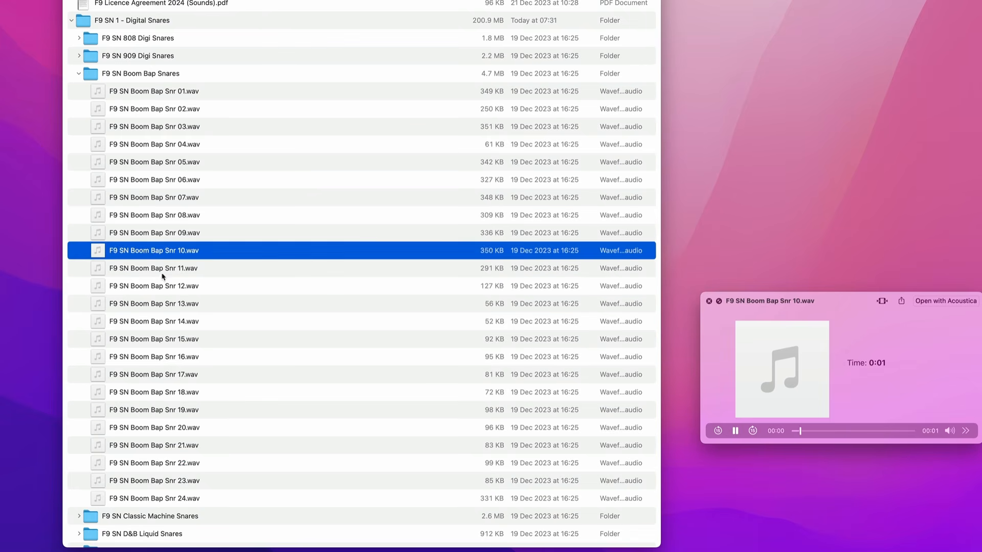
pyautogui.click(238, 274)
pyautogui.click(165, 320)
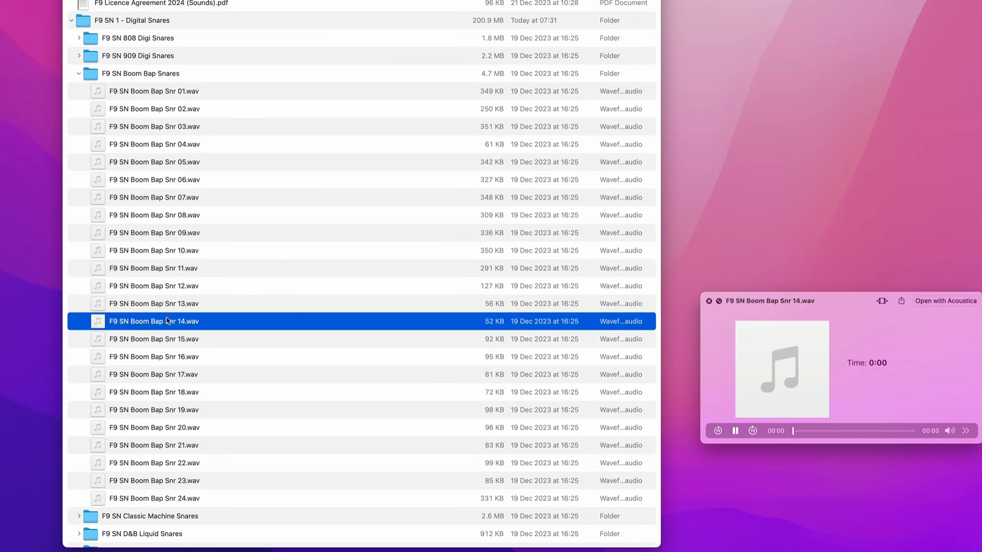
pyautogui.click(161, 357)
pyautogui.click(162, 427)
pyautogui.click(163, 481)
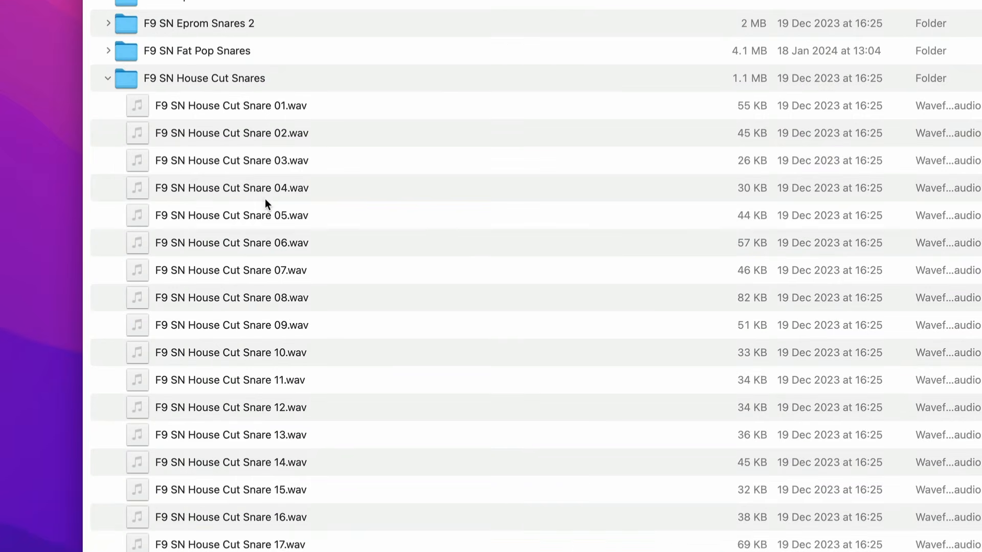
# Audition samples in the F9 SN House Cut Snares folder, including 09, 11 and 15
pyautogui.click(265, 198)
pyautogui.click(253, 328)
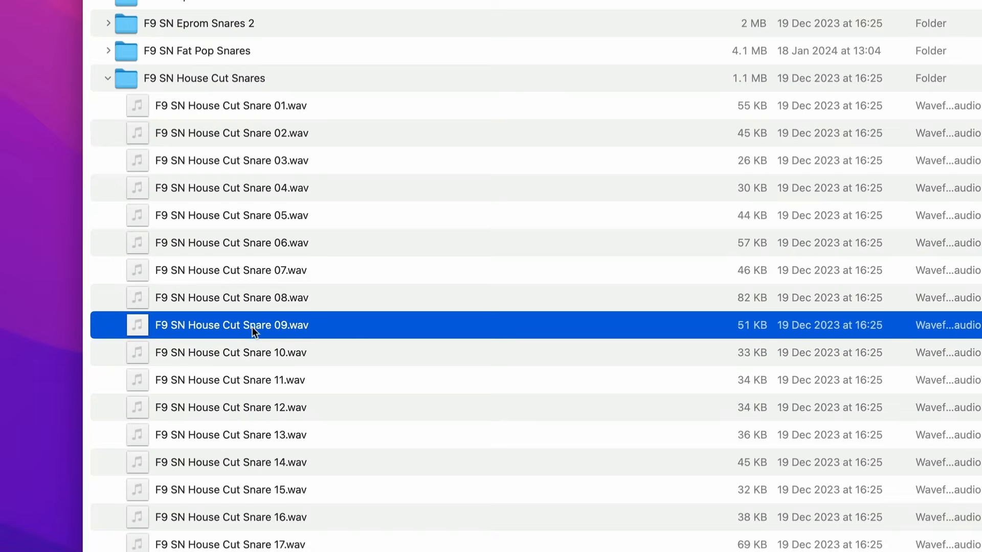
pyautogui.click(248, 380)
pyautogui.click(249, 490)
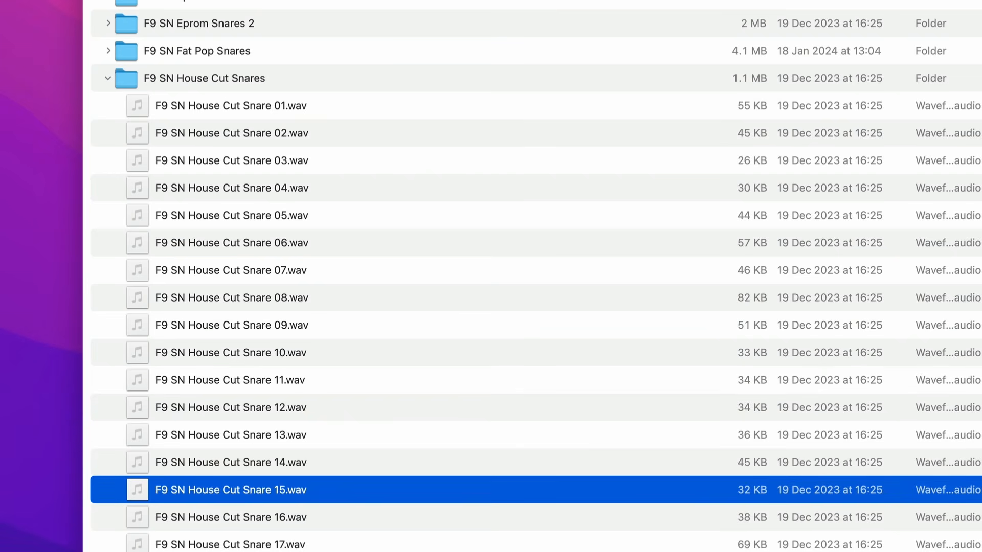
# Audition several samples in the F9 SN D&B Snares folder, including 18, 15 and 22
pyautogui.press('super+alt+a')
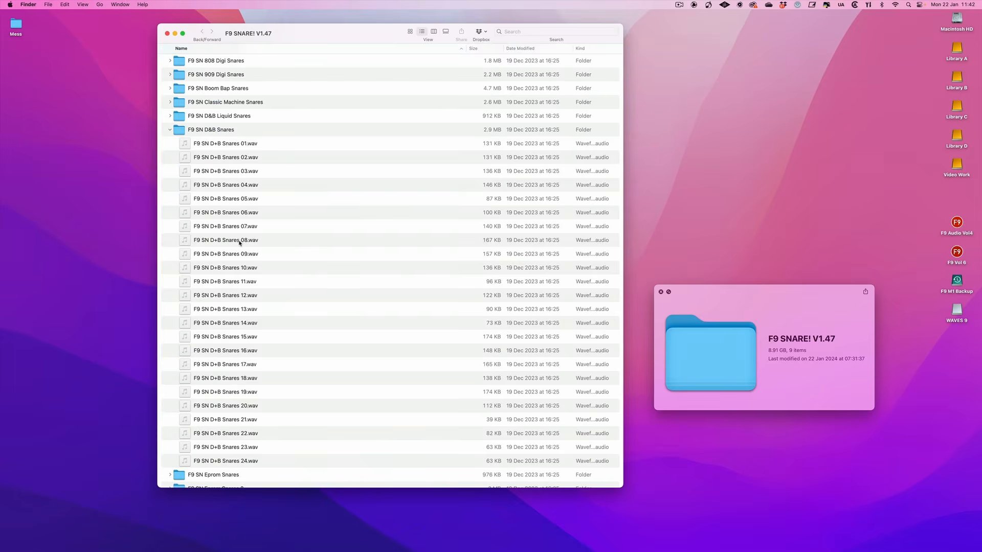
pyautogui.click(239, 241)
pyautogui.click(258, 310)
pyautogui.click(253, 282)
pyautogui.click(219, 378)
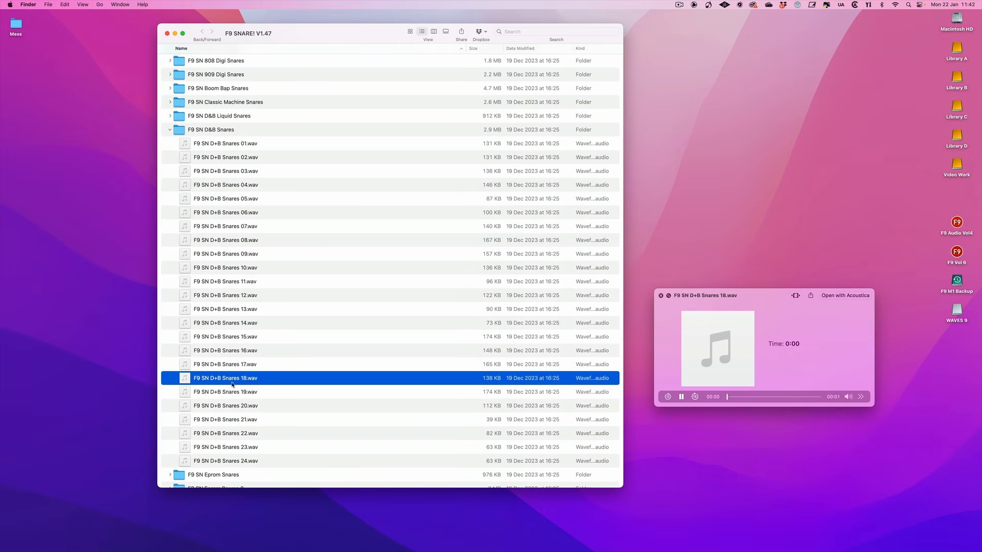
pyautogui.click(231, 336)
pyautogui.click(226, 432)
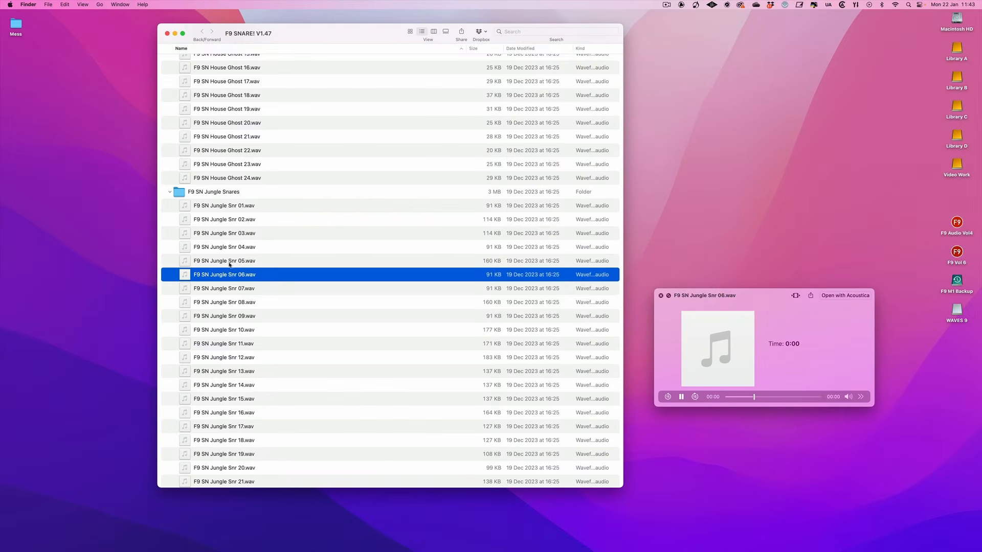
# Audition several samples in the F9 SN Jungle Snares folder, including 05, 10, 13 and 16
pyautogui.click(230, 262)
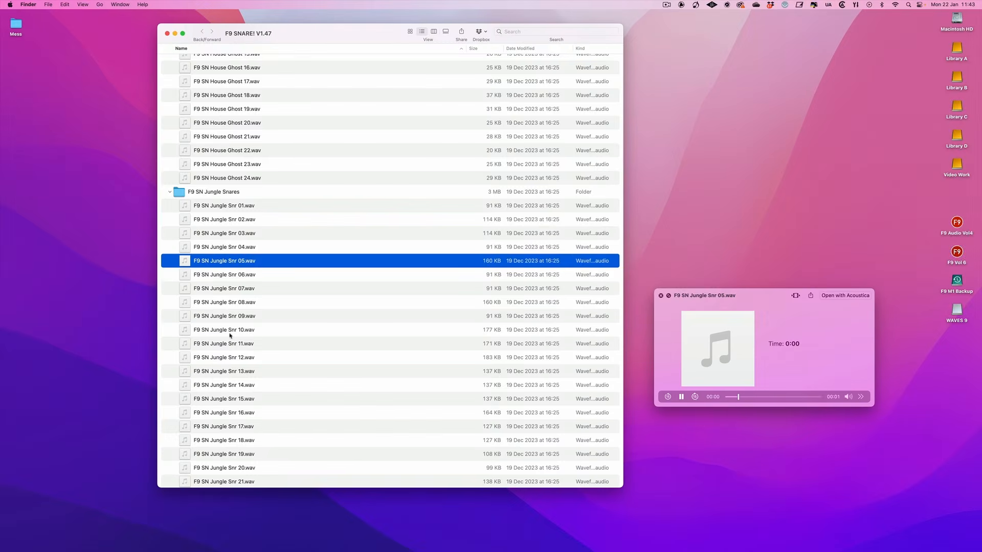
pyautogui.click(230, 331)
pyautogui.click(226, 372)
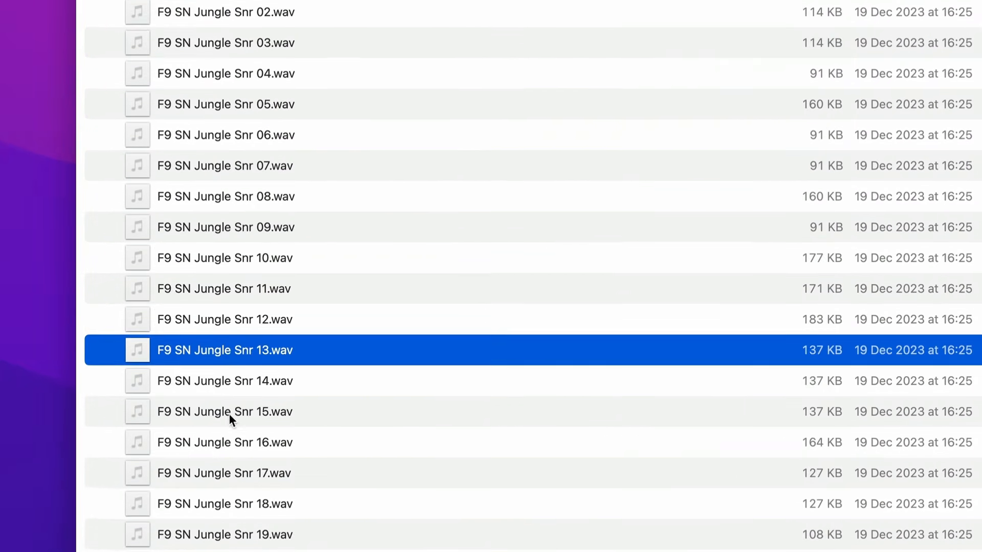
pyautogui.scroll(-1, 229, 415)
pyautogui.click(231, 417)
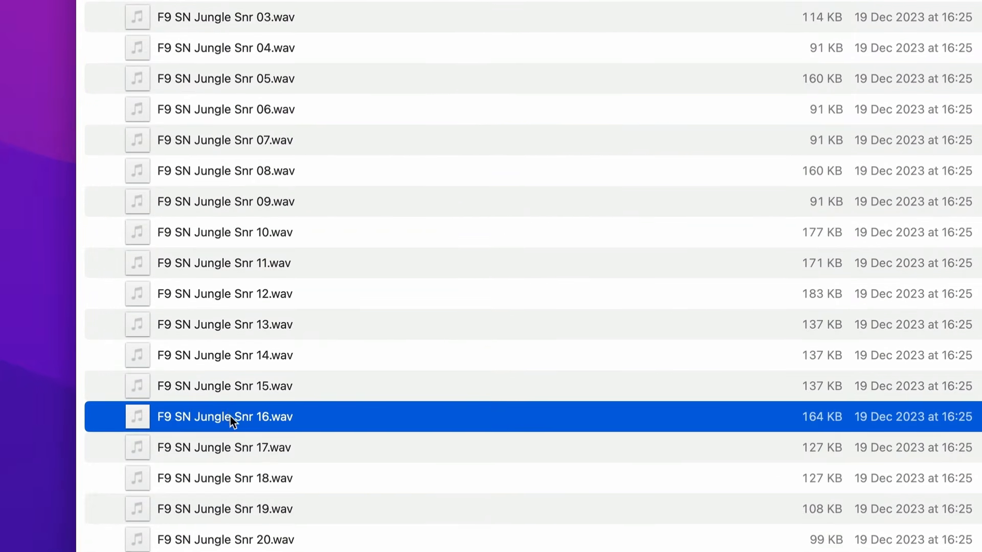
pyautogui.scroll(-5, 230, 417)
pyautogui.click(231, 417)
pyautogui.click(229, 364)
pyautogui.click(231, 499)
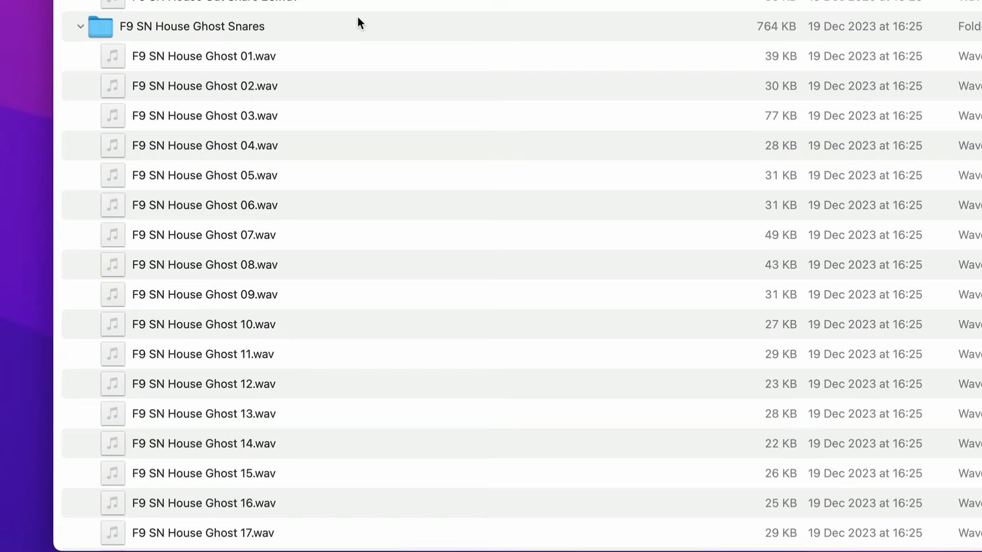
# Audition samples in the F9 SN House Ghost Snares folder, working down from 09 to 22
pyautogui.scroll(-5, 358, 17)
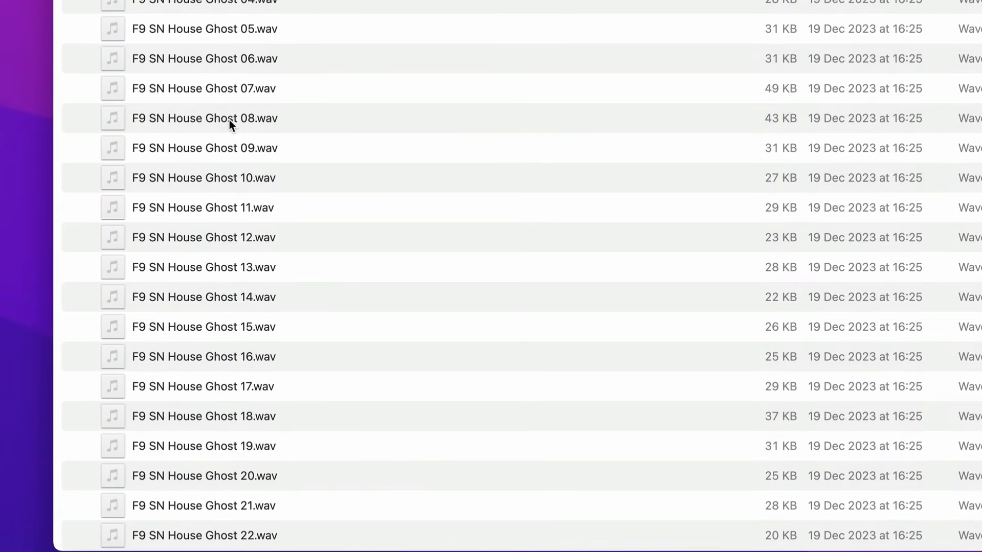
pyautogui.scroll(-1, 236, 112)
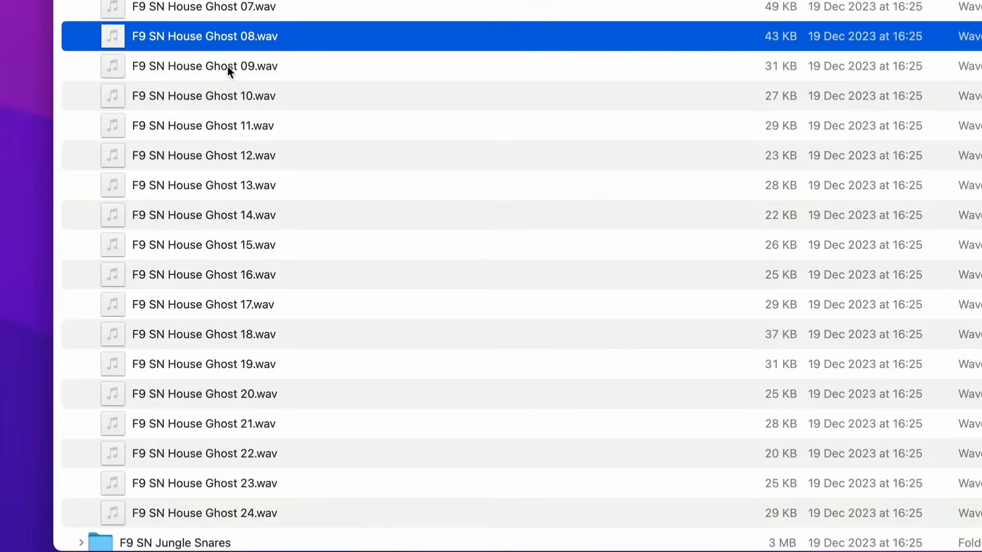
pyautogui.click(227, 65)
pyautogui.click(228, 97)
pyautogui.click(234, 127)
pyautogui.click(245, 185)
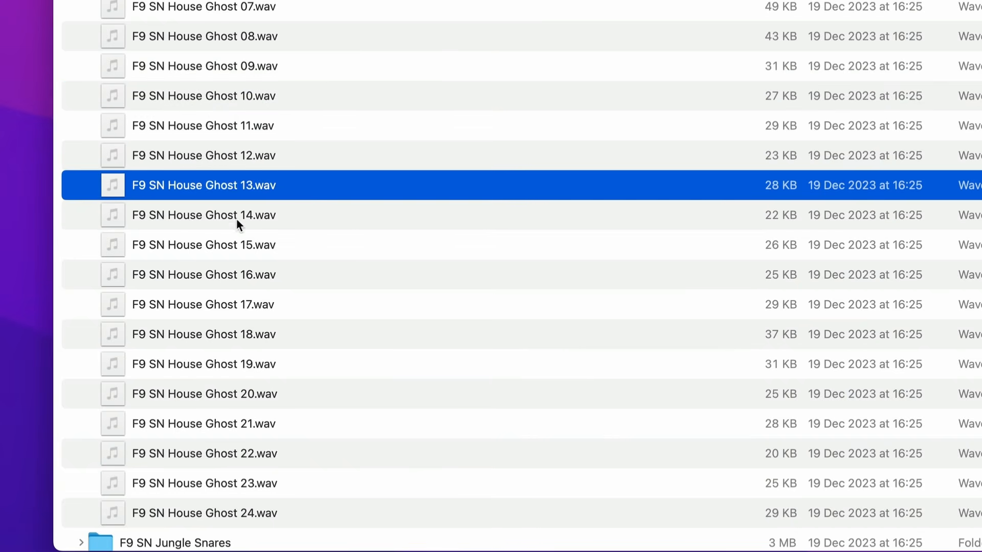
pyautogui.click(256, 246)
pyautogui.click(229, 277)
pyautogui.click(222, 334)
pyautogui.click(220, 392)
pyautogui.click(229, 450)
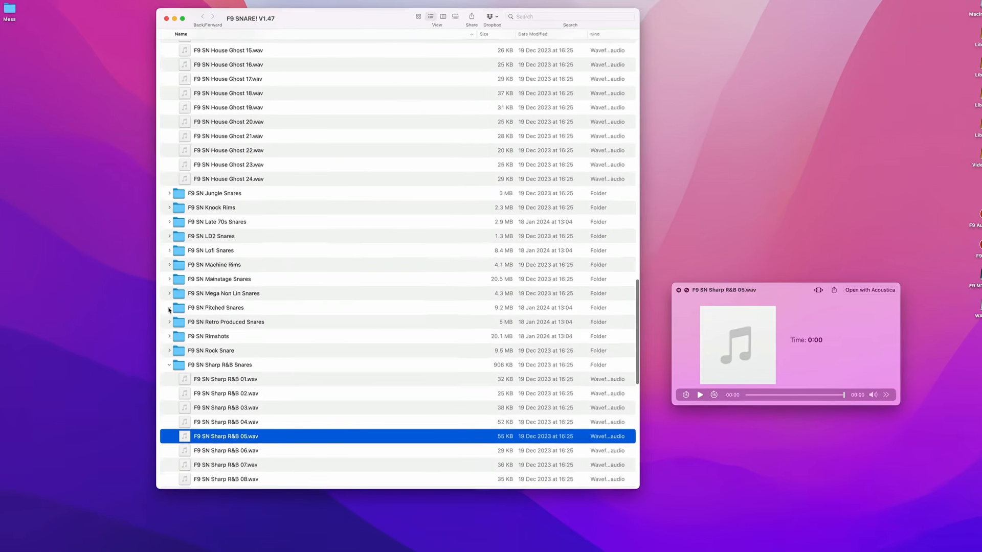
# Expand the F9 SN Pitched Snares folder and audition its samples, including 3, 8, 10, 15, 13, 19 and 1
pyautogui.click(170, 312)
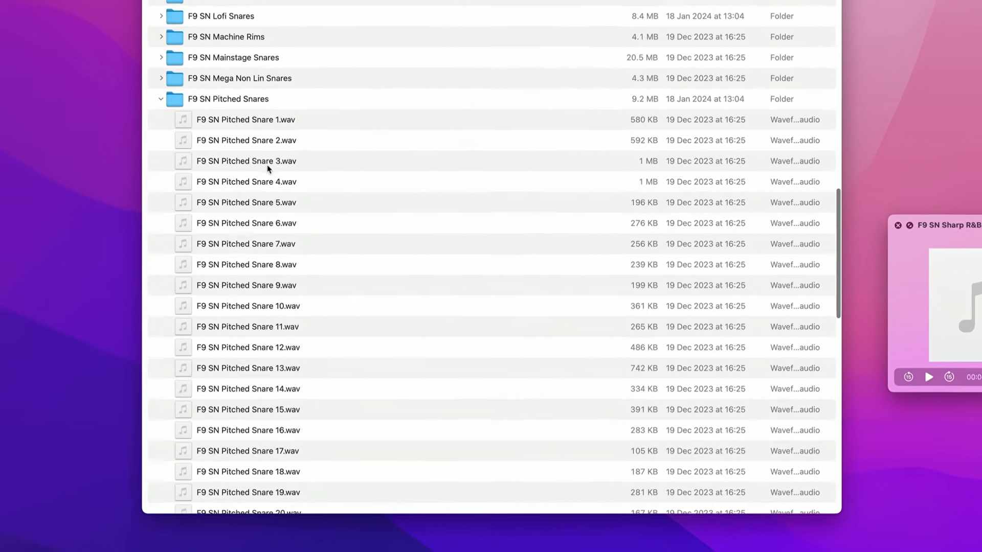
pyautogui.click(268, 165)
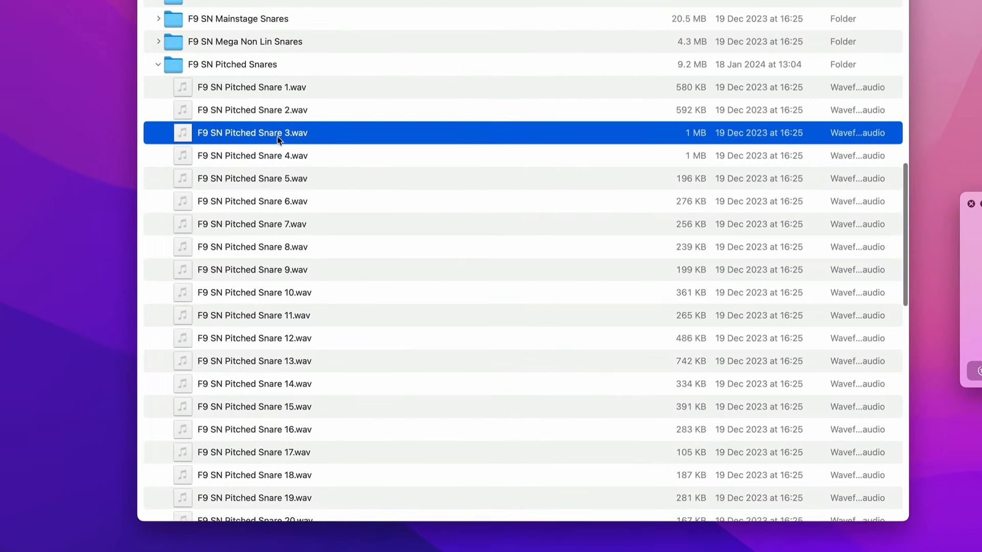
pyautogui.click(279, 249)
pyautogui.click(268, 188)
pyautogui.click(273, 292)
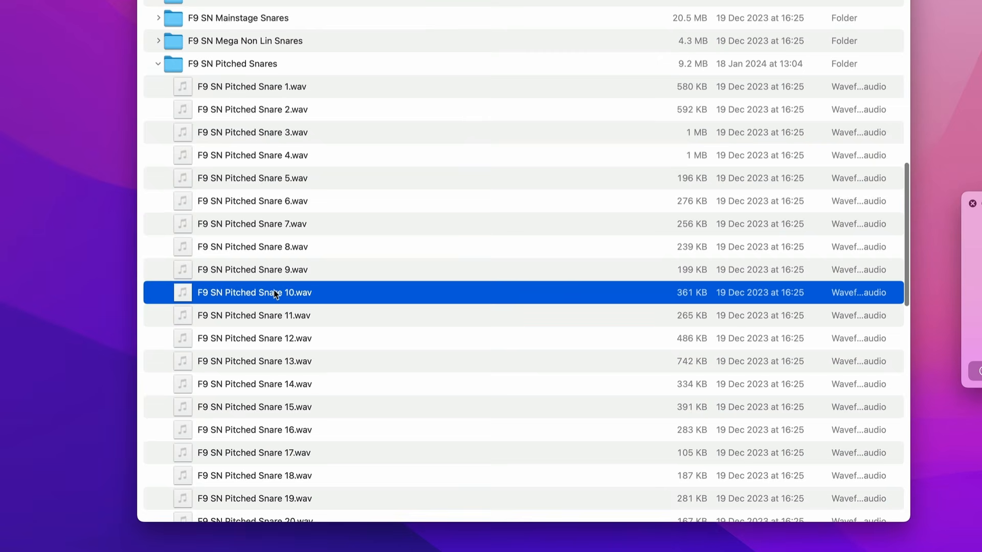
pyautogui.click(278, 405)
pyautogui.click(285, 368)
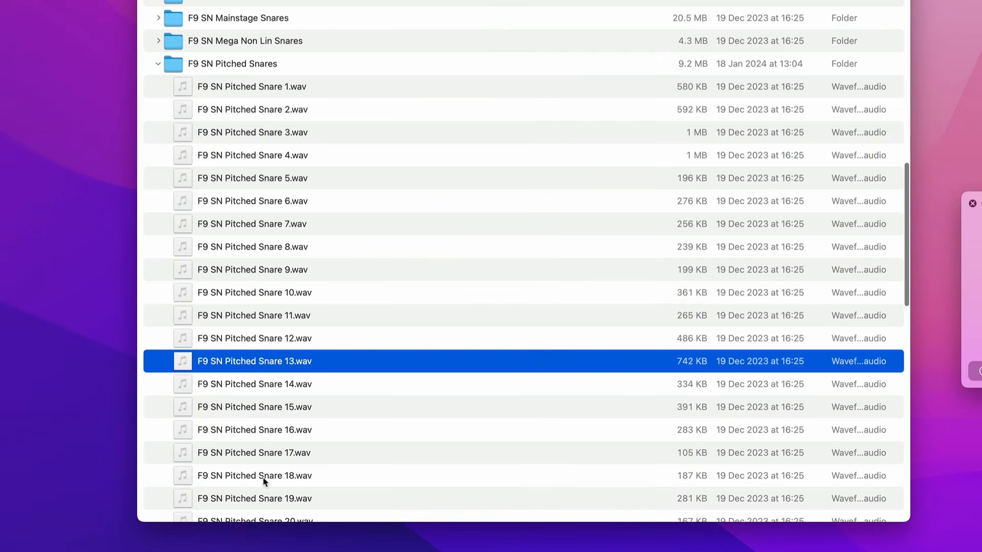
pyautogui.click(263, 496)
pyautogui.click(245, 87)
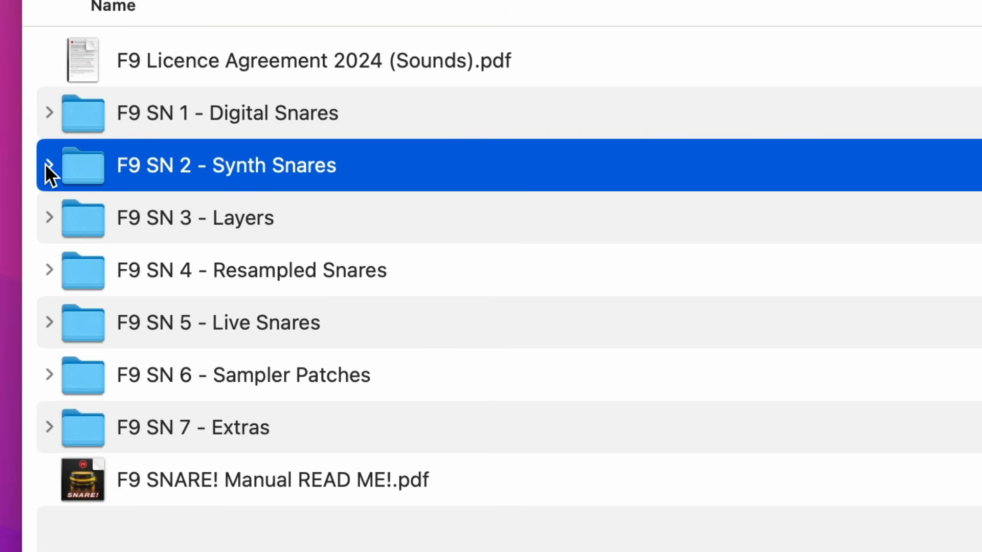
# Expand the F9 SN 2 - Synth Snares folder and select its F9 SNARE! 606 & 78 Snares subfolder
pyautogui.click(49, 163)
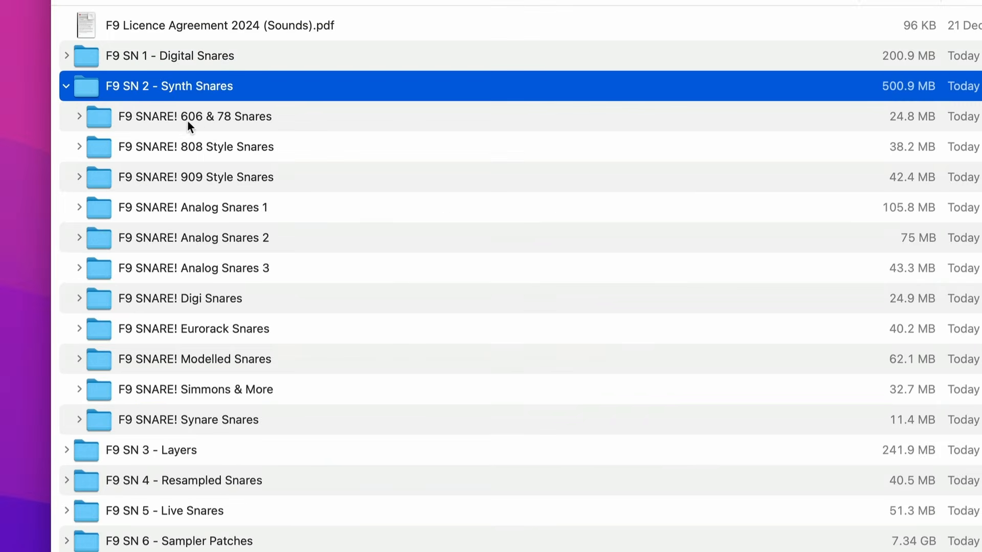
pyautogui.click(188, 121)
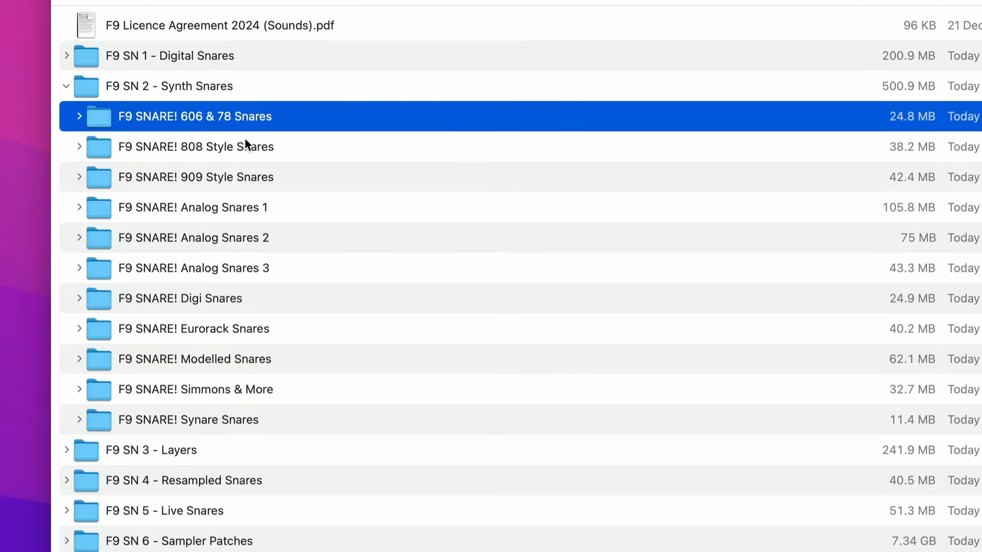
# Expand the F9 SNARE! 808 Style Snares folder, highlight all its snare subfolders, and reselect the parent folder
pyautogui.click(207, 152)
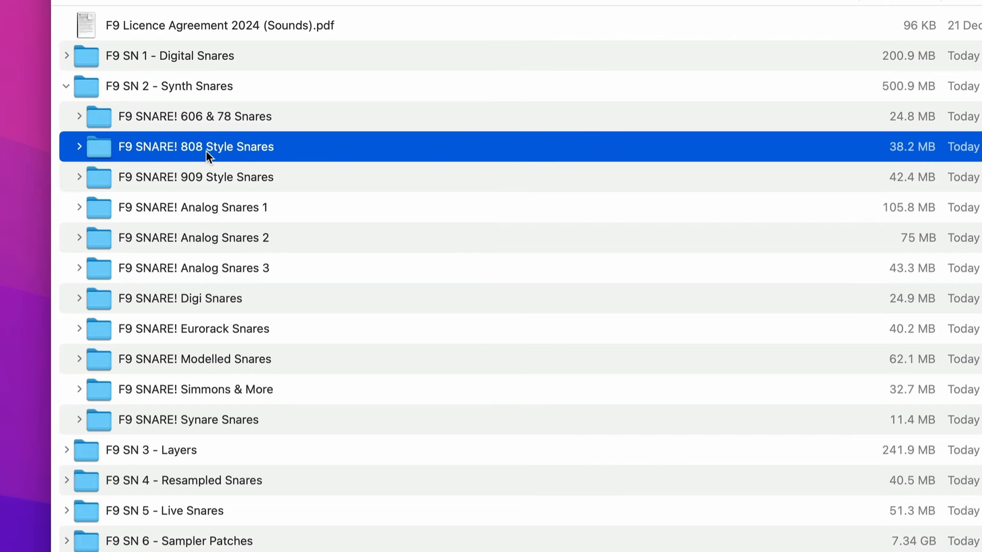
pyautogui.click(78, 149)
pyautogui.click(114, 186)
pyautogui.press('super+a')
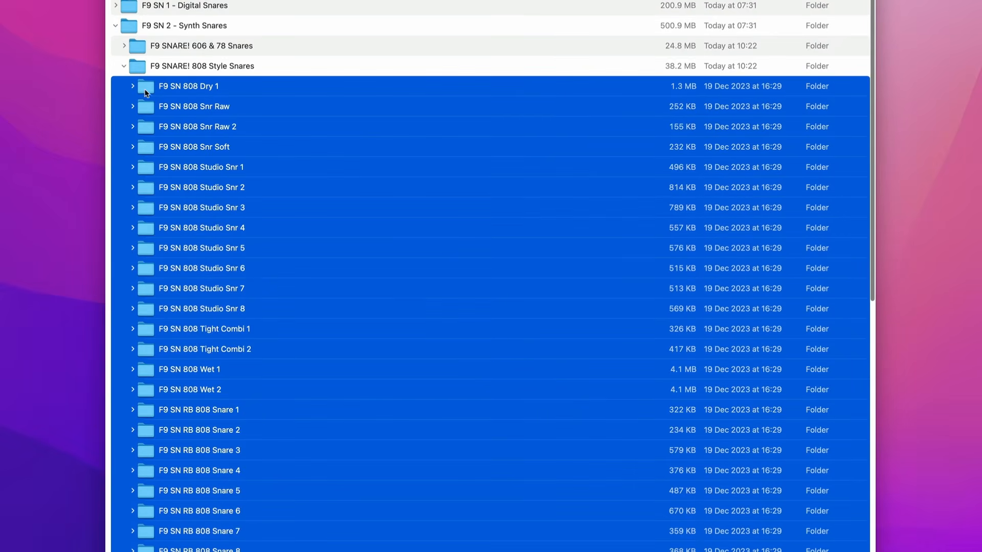
pyautogui.moveTo(145, 91); pyautogui.dragTo(152, 88)
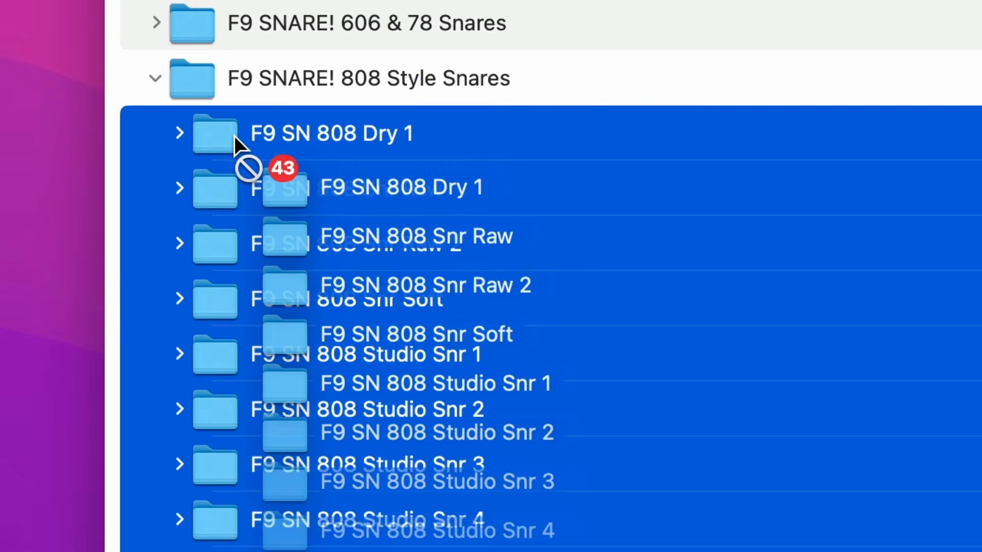
pyautogui.moveTo(235, 136); pyautogui.dragTo(233, 136)
pyautogui.click(355, 78)
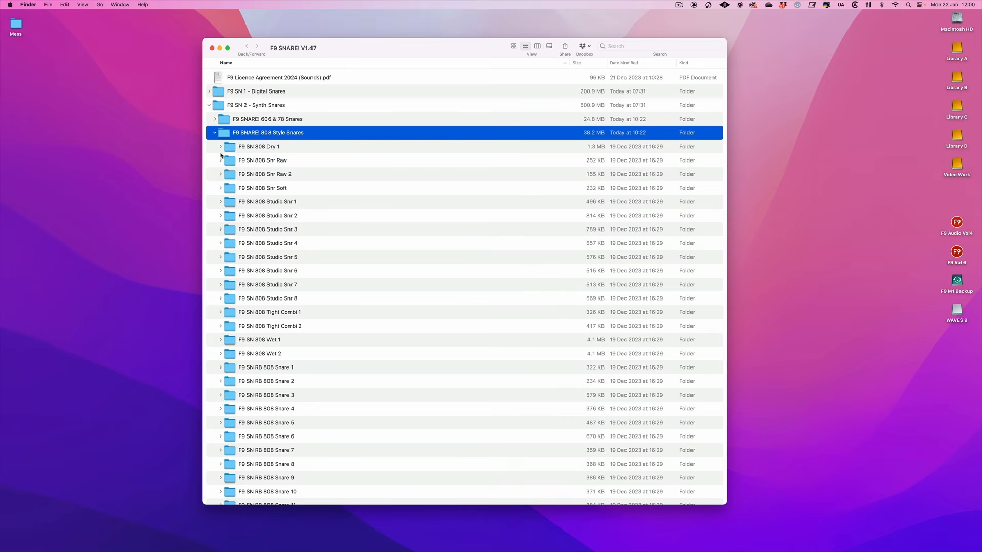
# Expand the F9 SN 808 Dry 1 folder, highlight all its WAV variations from DEWN to XJEI, and collapse it
pyautogui.click(259, 147)
pyautogui.press('Right')
pyautogui.click(258, 161)
pyautogui.keyDown('shift'); pyautogui.click(264, 254); pyautogui.keyUp('shift')
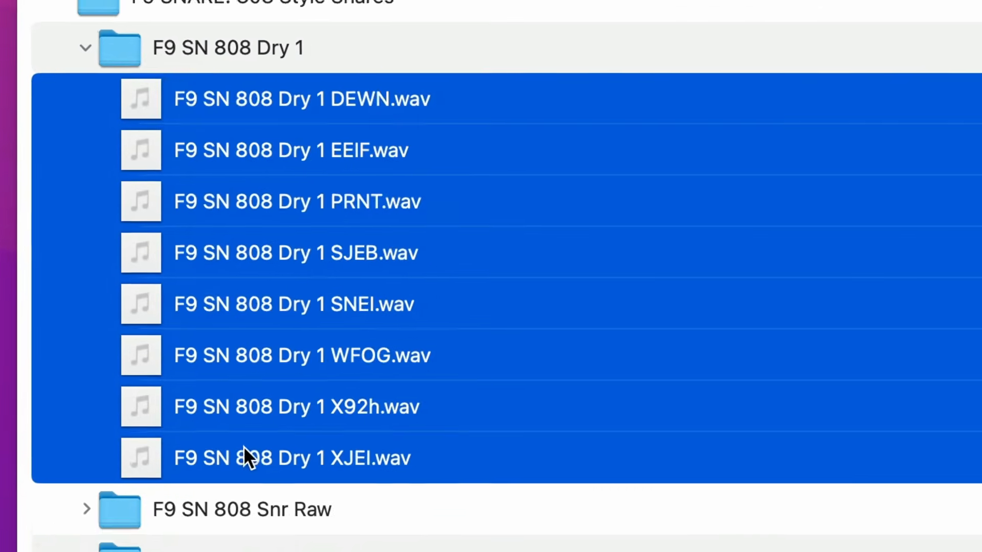
pyautogui.moveTo(264, 254); pyautogui.dragTo(274, 254)
pyautogui.moveTo(286, 465); pyautogui.dragTo(287, 464)
pyautogui.click(83, 46)
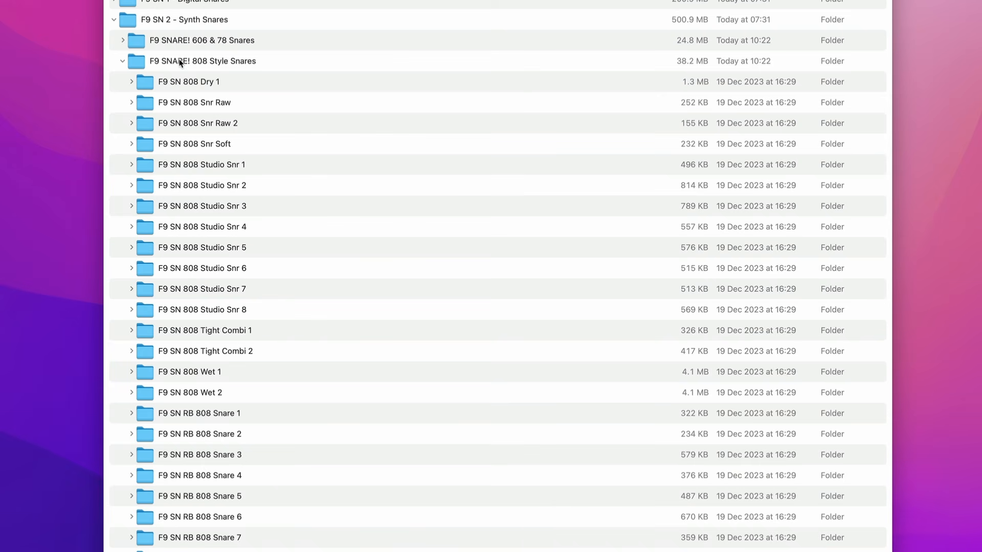
# Look inside the F9 SN 808 Studio Snr 4 folder, then collapse it and the F9 SNARE! 808 Style Snares folder
pyautogui.click(122, 61)
pyautogui.click(122, 60)
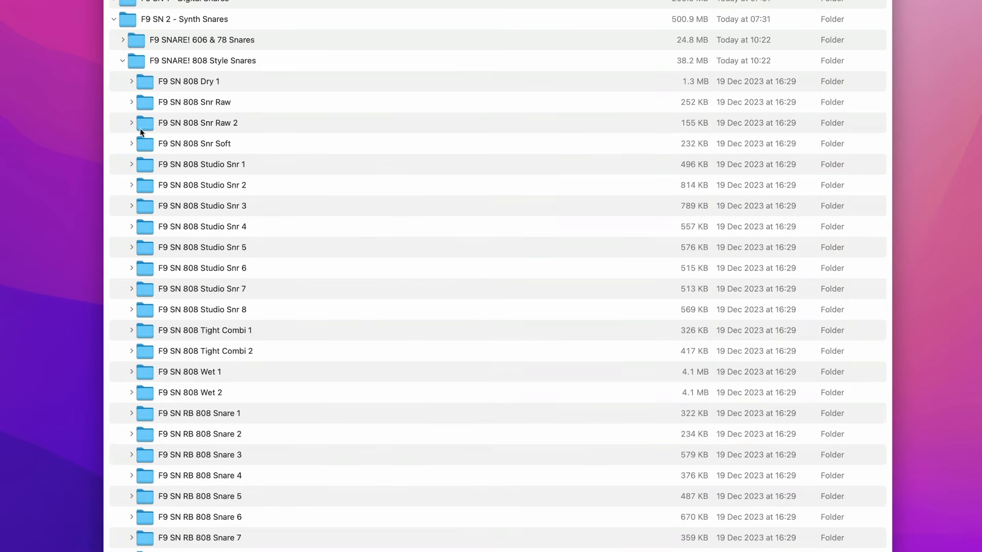
pyautogui.click(132, 227)
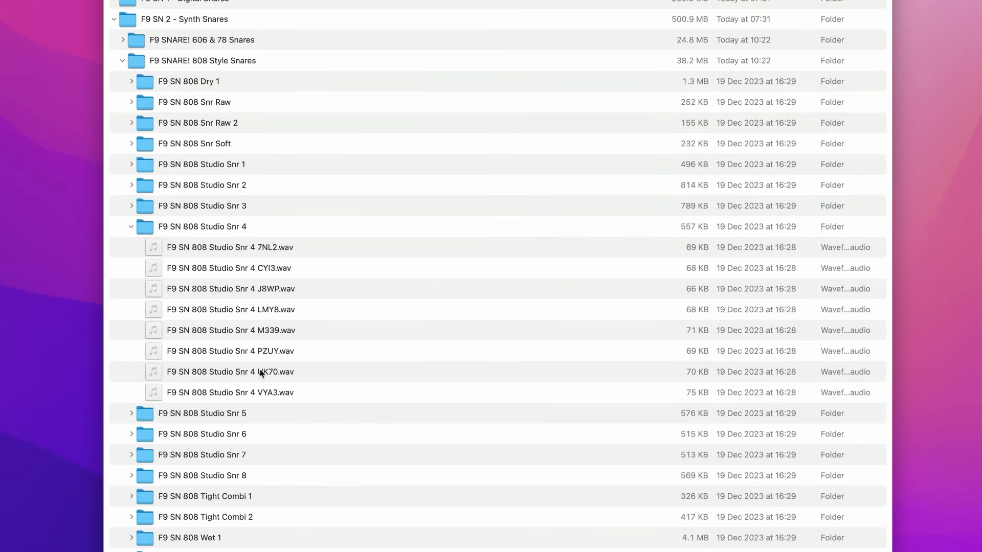
pyautogui.click(132, 227)
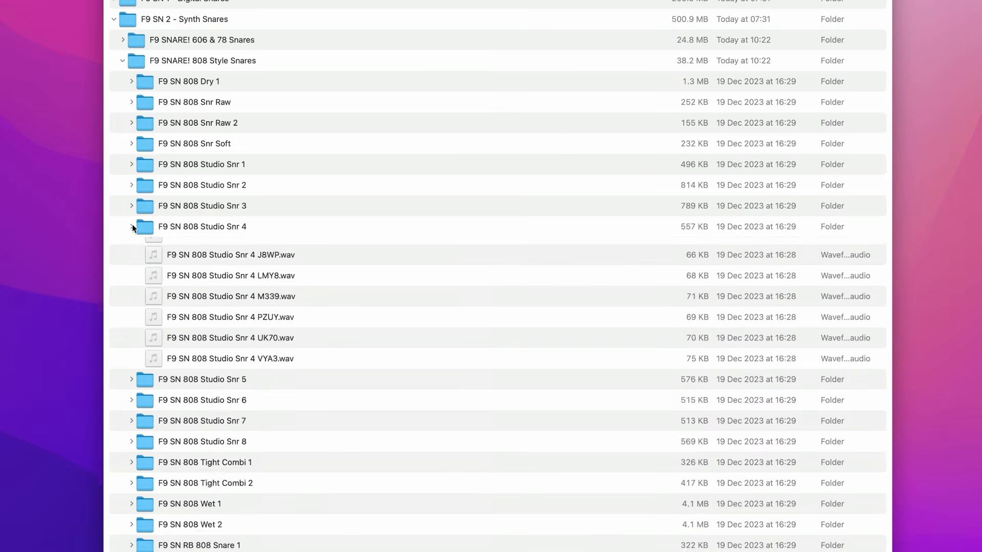
pyautogui.click(121, 60)
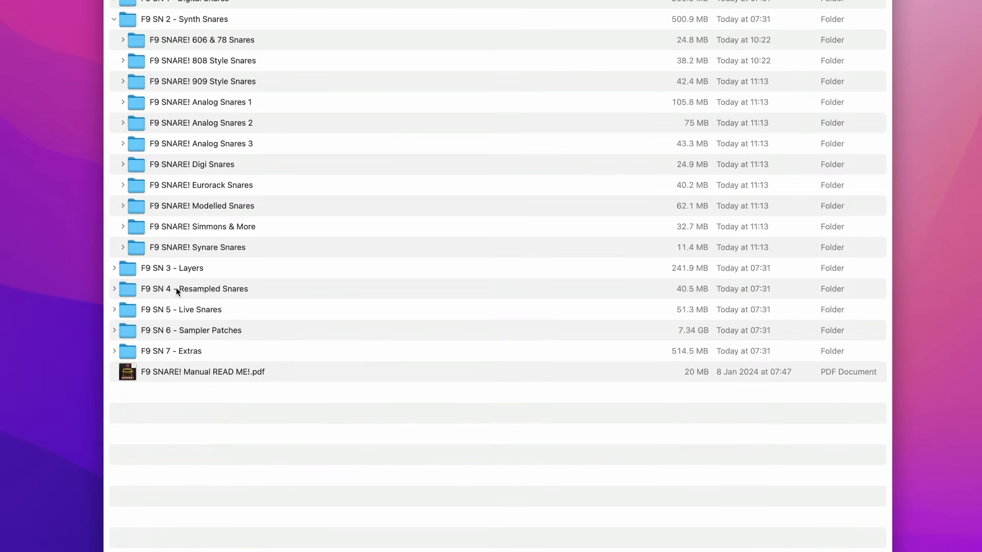
# Expand the F9 SN 6 - Sampler Patches folder and browse its contents
pyautogui.click(183, 332)
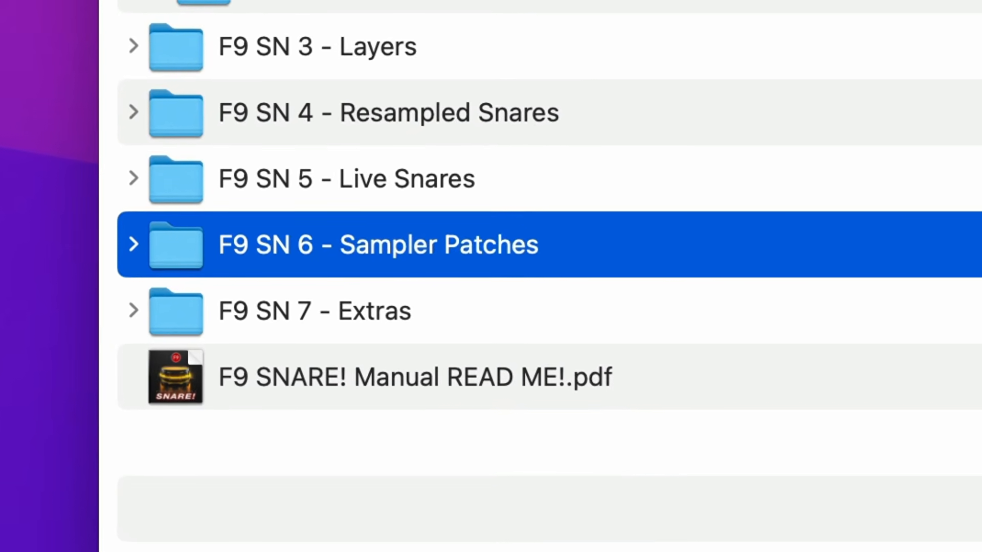
pyautogui.press('Right')
pyautogui.click(441, 138)
pyautogui.click(428, 197)
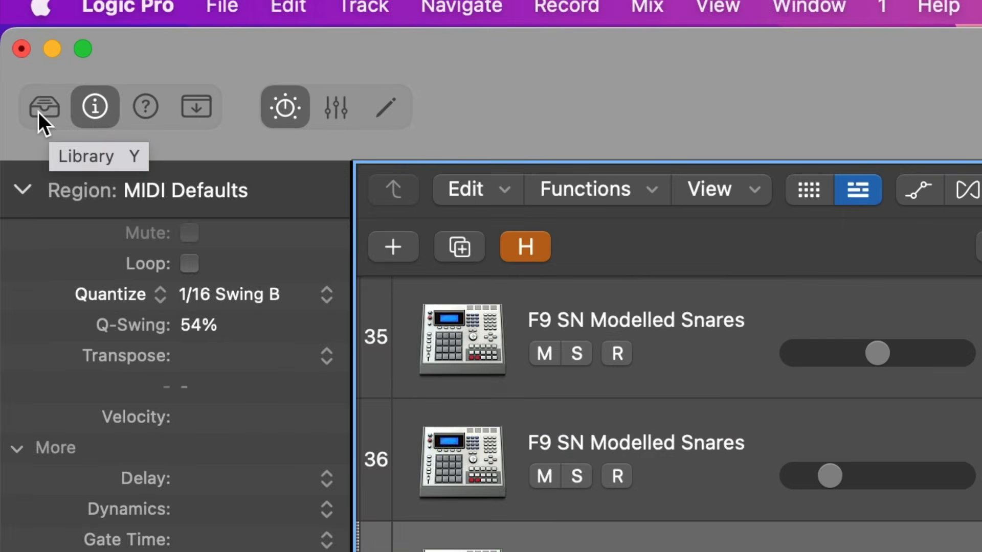
# Show the Logic Pro Library and browse the F9 SNARE! Logic Patches categories from Digital to Live Snares, returning to Synth Snares
pyautogui.click(11, 30)
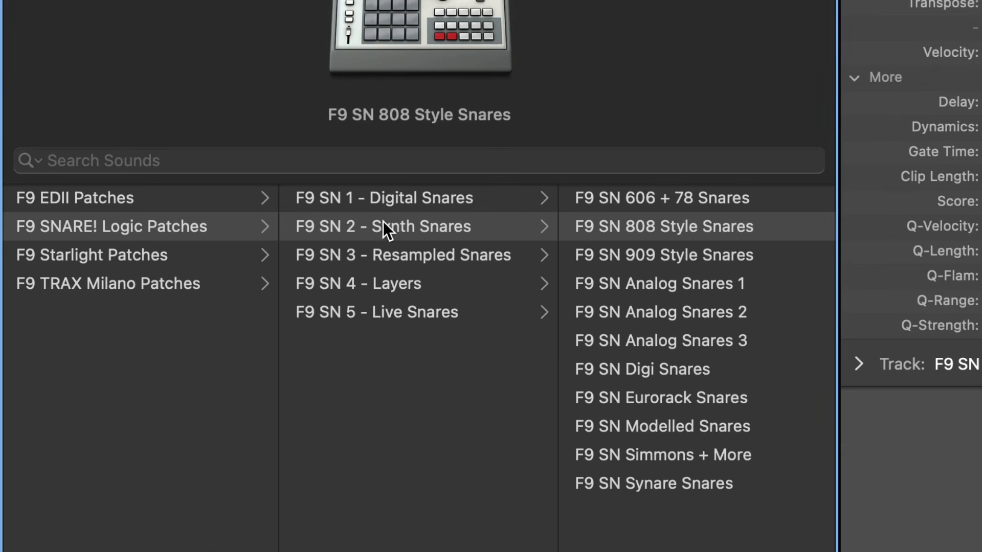
pyautogui.click(396, 206)
pyautogui.click(398, 230)
pyautogui.click(388, 253)
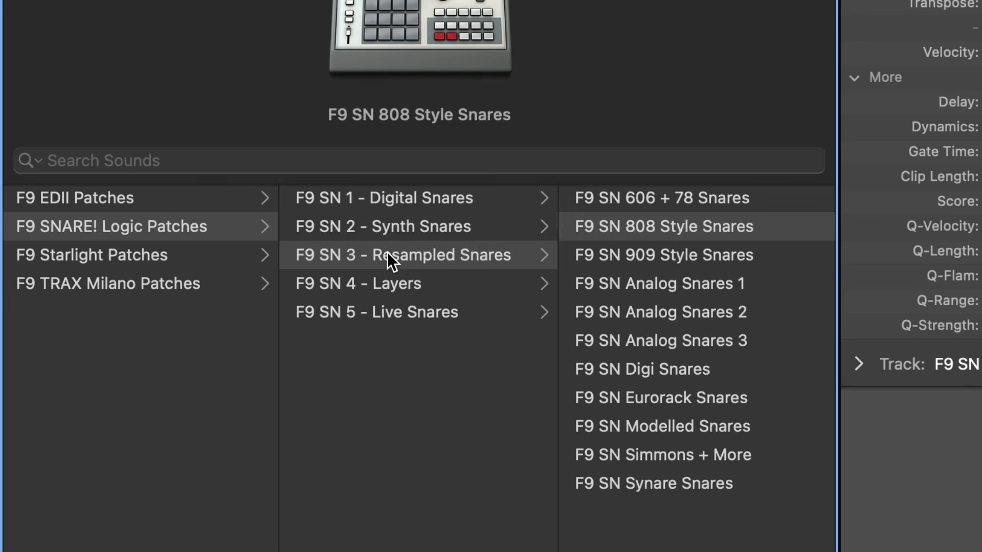
pyautogui.click(382, 284)
pyautogui.click(419, 317)
pyautogui.click(408, 231)
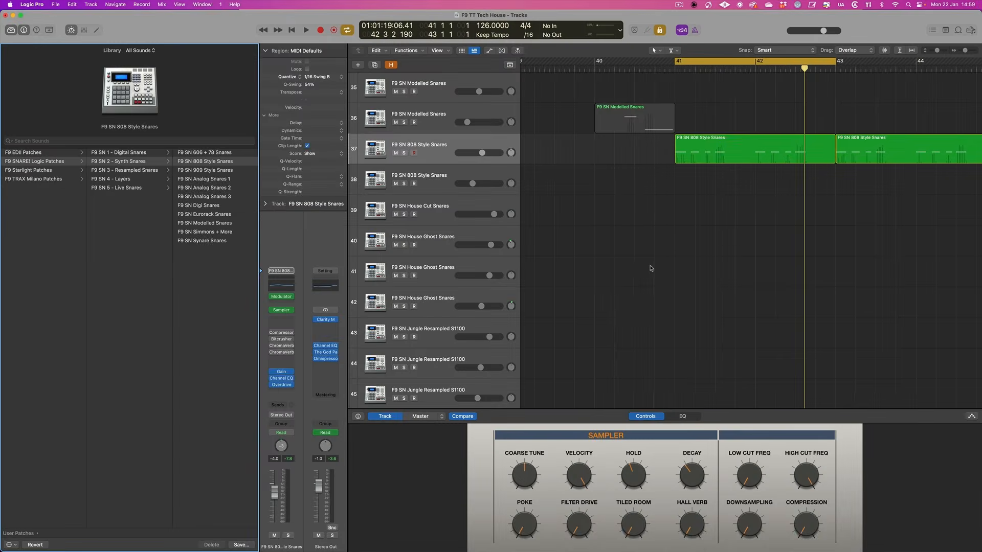
pyautogui.hscroll(5, 650, 269)
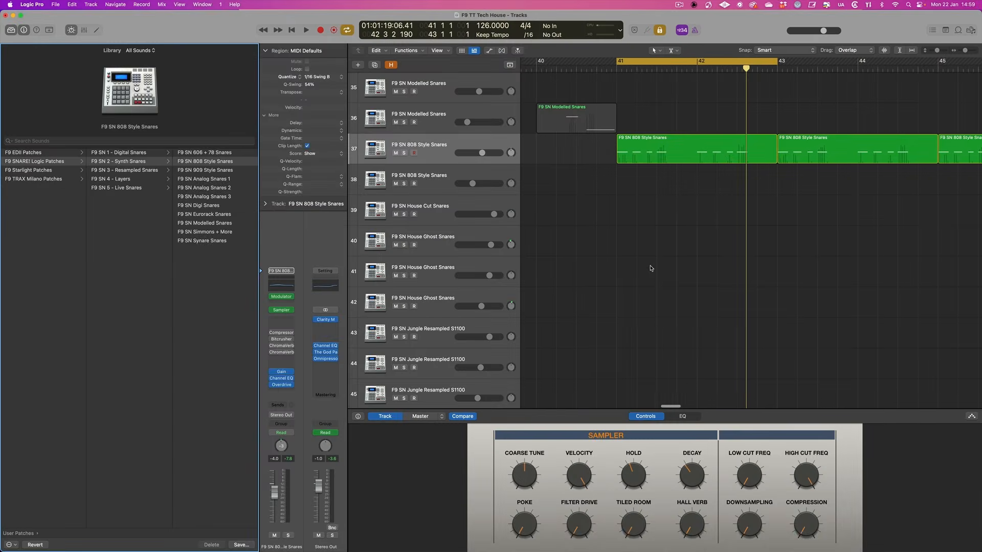
# Open the Sampler on the F9 SN 808 Style Snares track and examine its round-robin groups in the mapping view
pyautogui.click(280, 310)
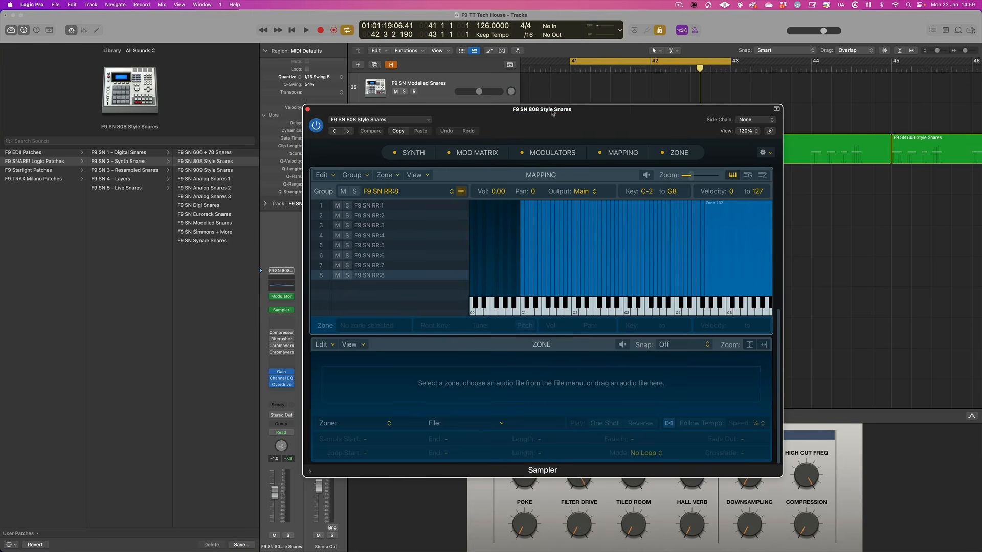
pyautogui.moveTo(553, 112); pyautogui.dragTo(513, 93)
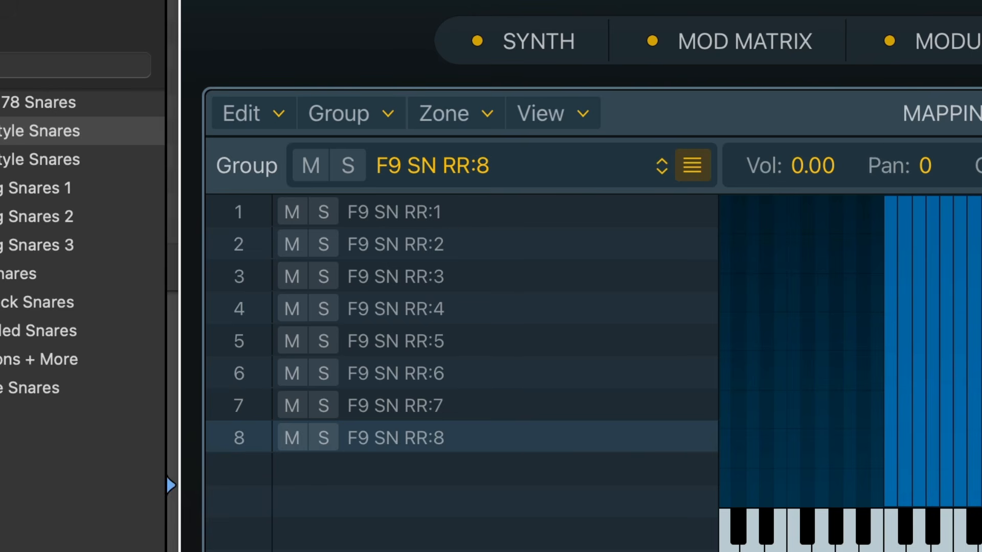
pyautogui.moveTo(563, 8); pyautogui.dragTo(600, 0)
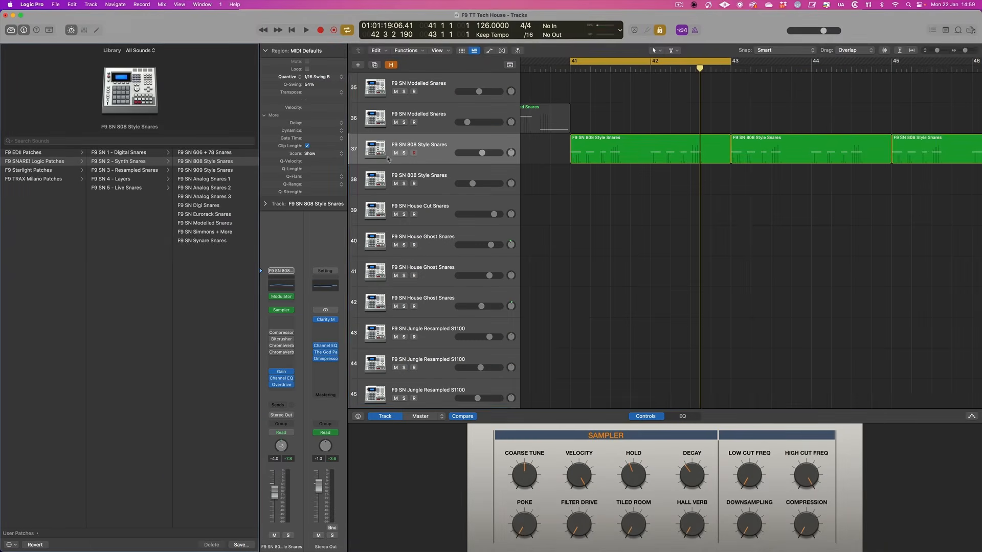
# Hide and reshow the Smart Controls, then adjust the Coarse Tune of the F9 SN 808 Style Snares patch
pyautogui.click(73, 30)
pyautogui.click(73, 30)
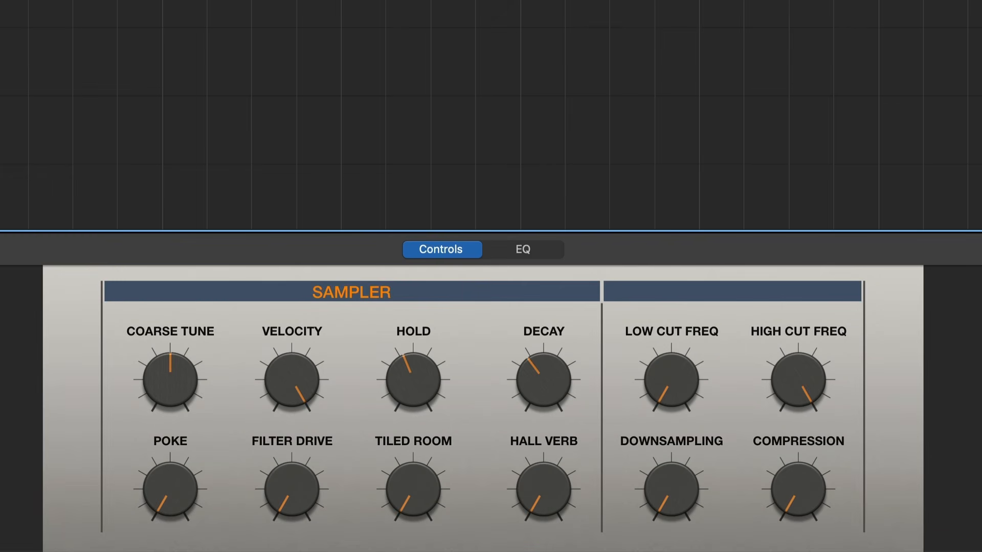
pyautogui.moveTo(163, 371)
pyautogui.mouseDown()
pyautogui.moveTo(174, 377)
pyautogui.moveTo(162, 416)
pyautogui.moveTo(170, 312)
pyautogui.moveTo(161, 342)
pyautogui.moveTo(178, 375)
pyautogui.mouseUp()
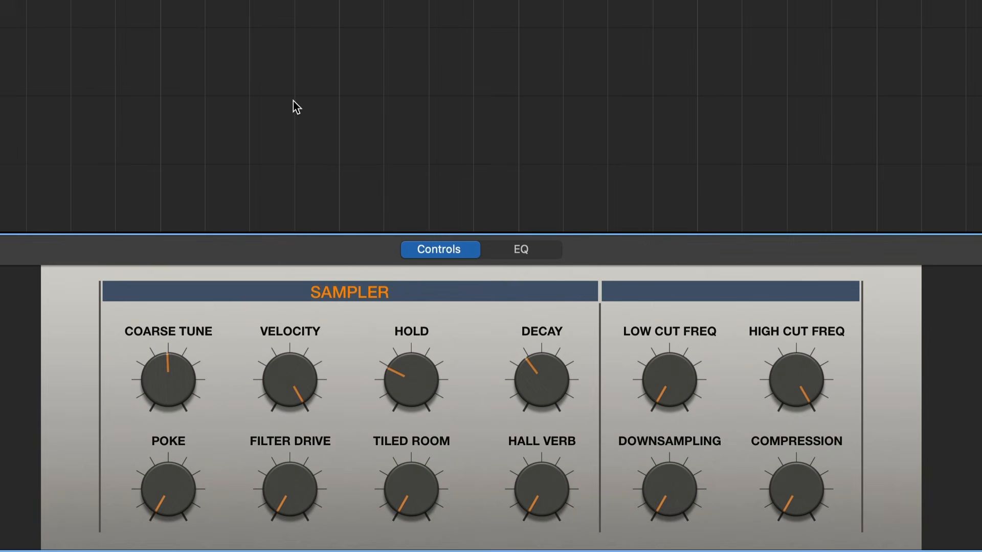
# Set the snare patch's Hold to 172 ms and raise its Decay to 3001 ms, then ease the Decay back slightly
pyautogui.moveTo(396, 395); pyautogui.dragTo(395, 400)
pyautogui.moveTo(546, 377); pyautogui.dragTo(537, 401)
pyautogui.moveTo(410, 392)
pyautogui.mouseDown()
pyautogui.moveTo(418, 356)
pyautogui.moveTo(408, 379)
pyautogui.mouseUp()
pyautogui.click(544, 377)
pyautogui.moveTo(537, 388); pyautogui.dragTo(486, 313)
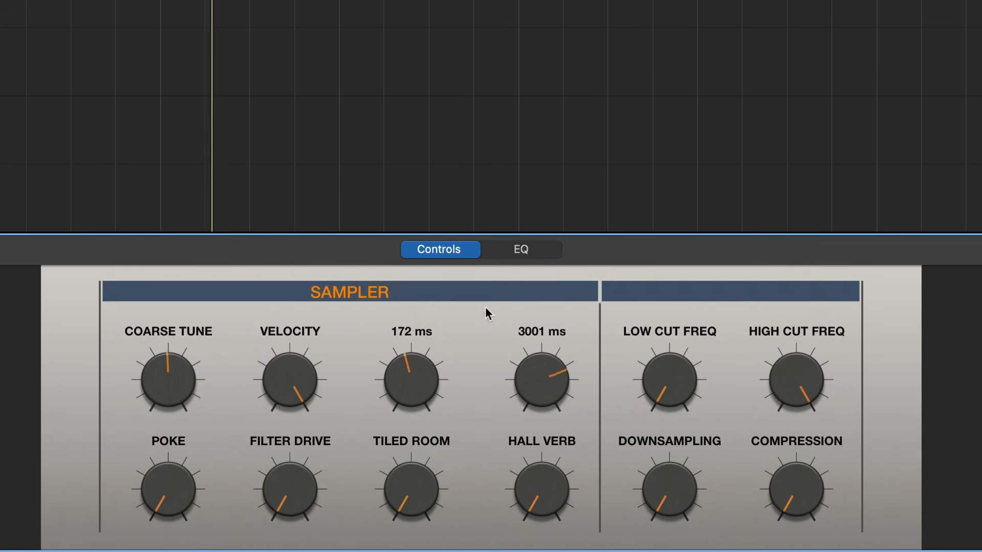
pyautogui.moveTo(550, 388); pyautogui.dragTo(544, 400)
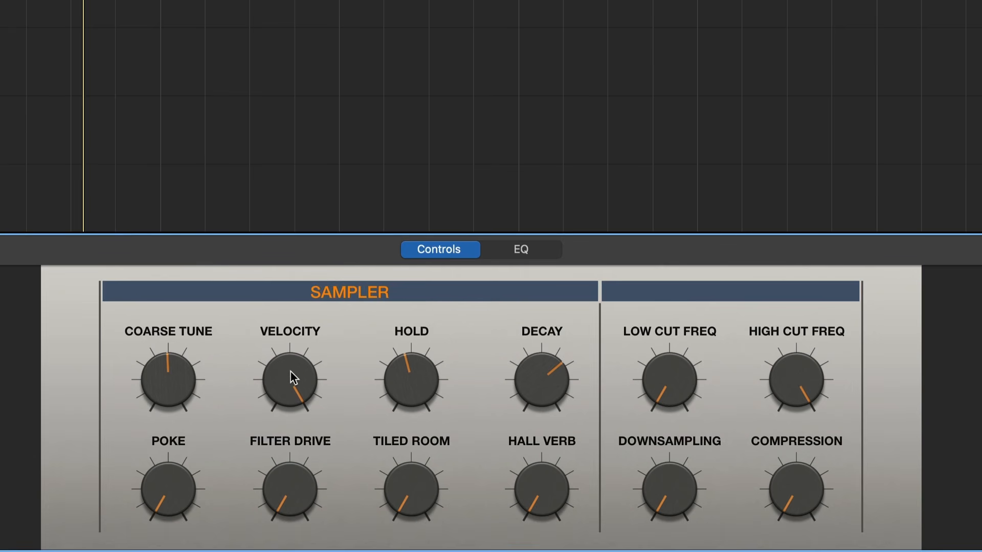
# Sweep the Velocity amount down through its range and return it to its maximum
pyautogui.moveTo(290, 373); pyautogui.dragTo(286, 387)
pyautogui.moveTo(294, 365); pyautogui.dragTo(150, 550)
pyautogui.moveTo(285, 366); pyautogui.dragTo(286, 317)
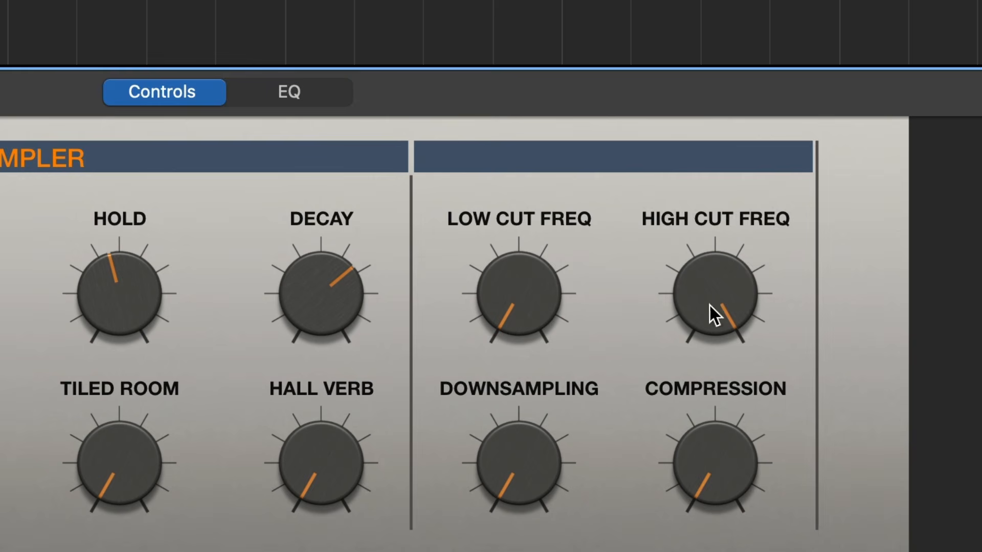
# Sweep the High Cut and Low Cut frequencies, returning the high cut to fully open and the low cut to 20.0 Hz
pyautogui.moveTo(793, 392); pyautogui.dragTo(782, 483)
pyautogui.moveTo(692, 453); pyautogui.dragTo(683, 2)
pyautogui.moveTo(520, 301); pyautogui.dragTo(521, 420)
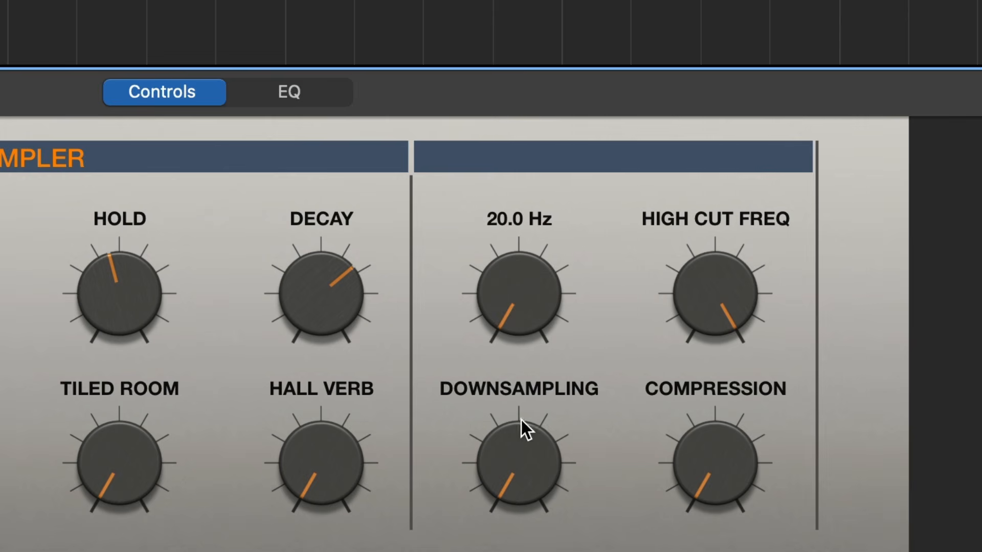
# Try the Downsampling and Compression controls and return both to their minimum
pyautogui.moveTo(544, 470); pyautogui.dragTo(565, 550)
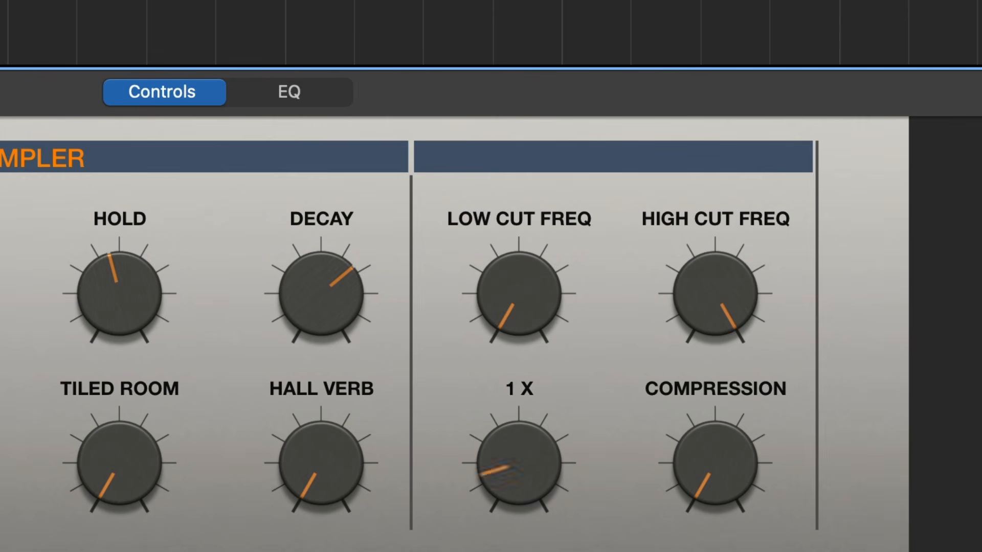
pyautogui.moveTo(727, 441); pyautogui.dragTo(677, 546)
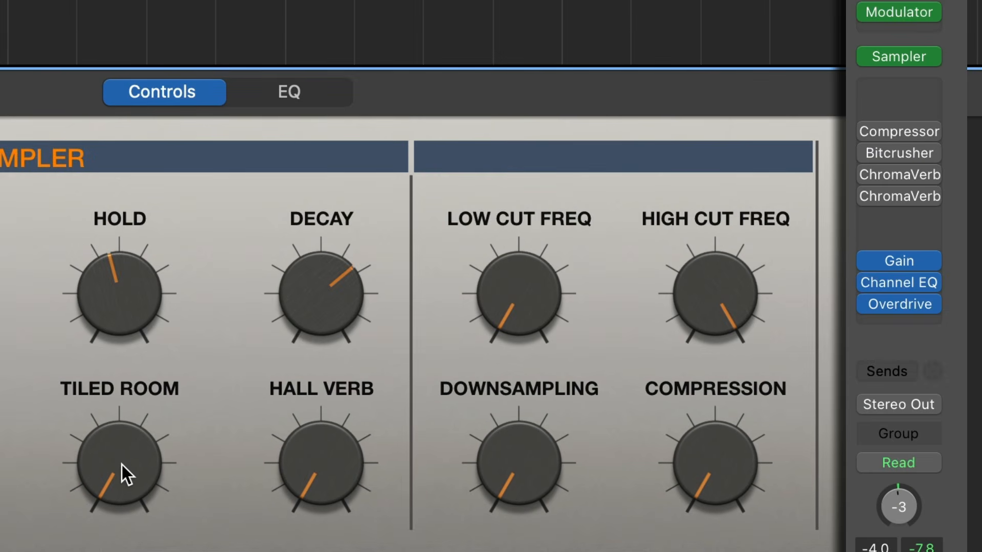
# Try out the Tiled Room reverb amount and return it to 0 %
pyautogui.moveTo(122, 461); pyautogui.dragTo(68, 484)
pyautogui.moveTo(74, 540); pyautogui.dragTo(88, 536)
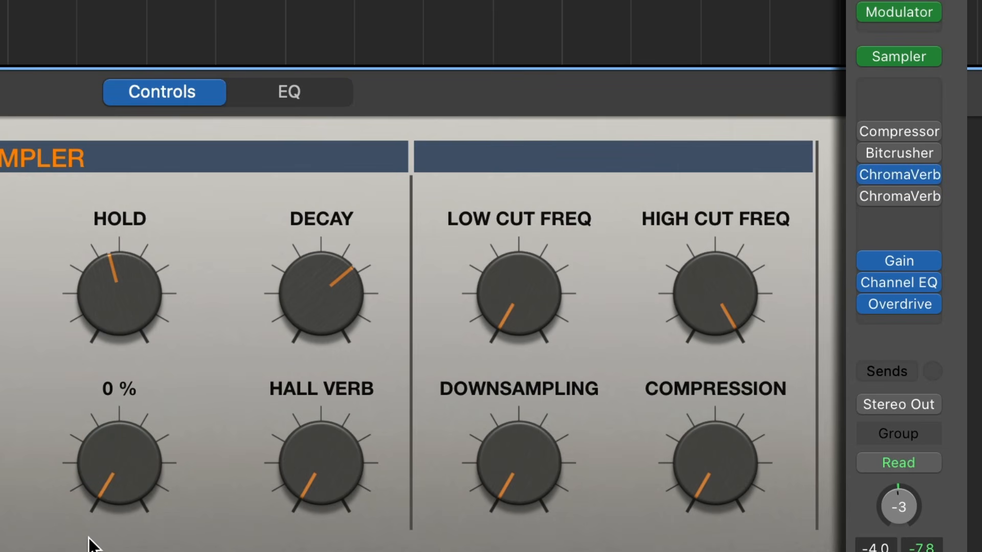
pyautogui.moveTo(90, 478); pyautogui.dragTo(106, 524)
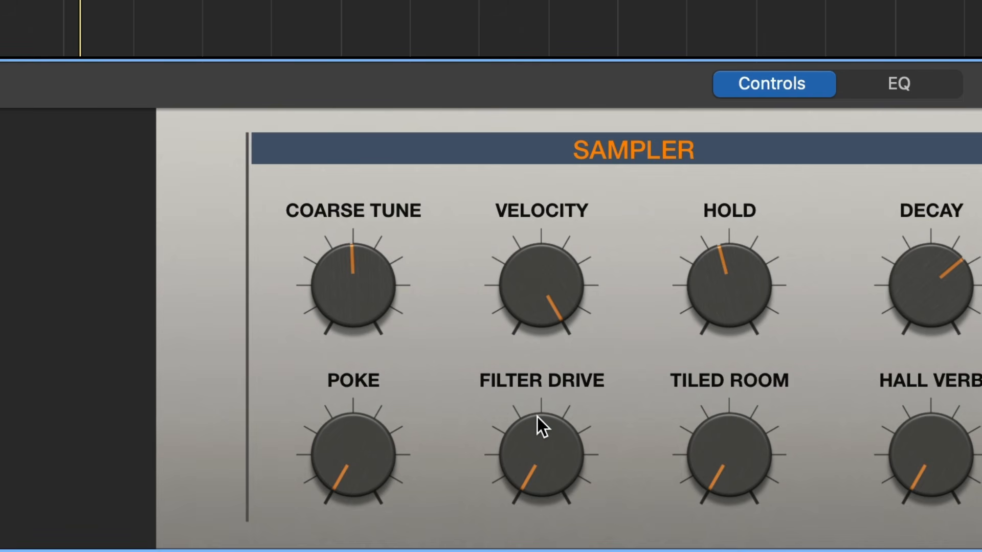
# Try the Filter Drive control, return it to its minimum, and toggle playback
pyautogui.moveTo(537, 455); pyautogui.dragTo(504, 551)
pyautogui.press('space')
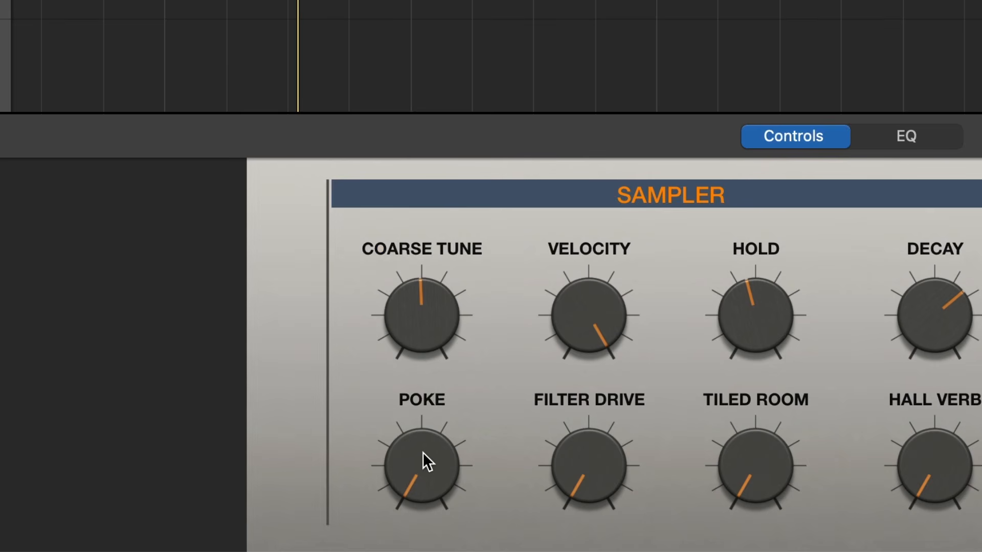
# With the Modulator and Gain plug-ins in view, raise Poke to 96% and adjust it further while auditioning the snare pattern
pyautogui.moveTo(423, 452); pyautogui.dragTo(425, 509)
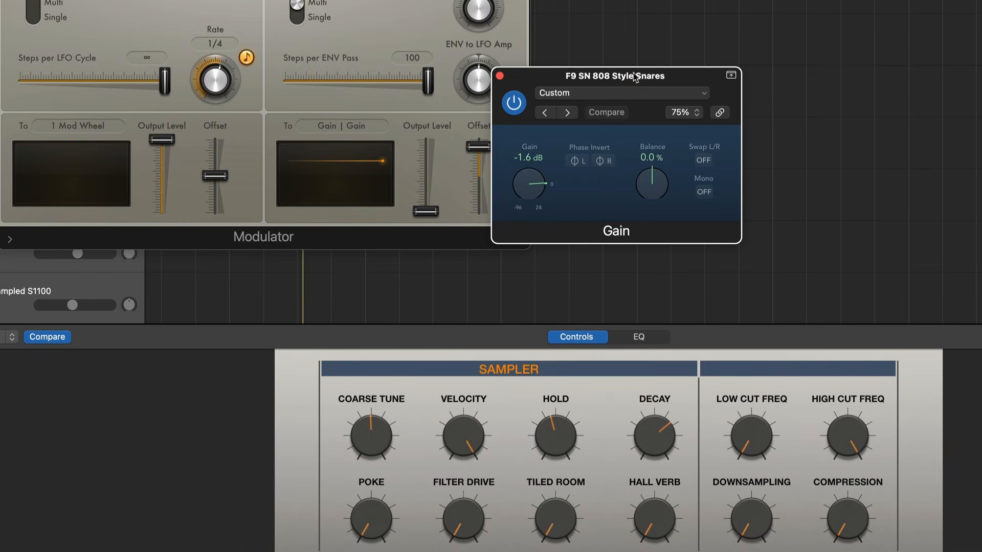
pyautogui.moveTo(634, 77)
pyautogui.mouseDown()
pyautogui.moveTo(630, 0)
pyautogui.moveTo(662, 69)
pyautogui.moveTo(653, 73)
pyautogui.mouseUp()
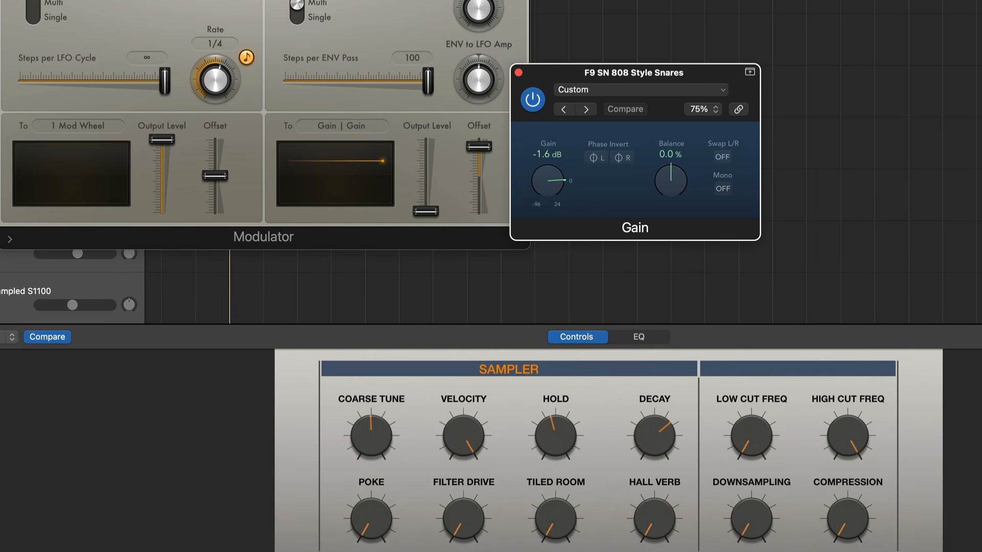
pyautogui.click(377, 515)
pyautogui.moveTo(377, 515); pyautogui.dragTo(374, 370)
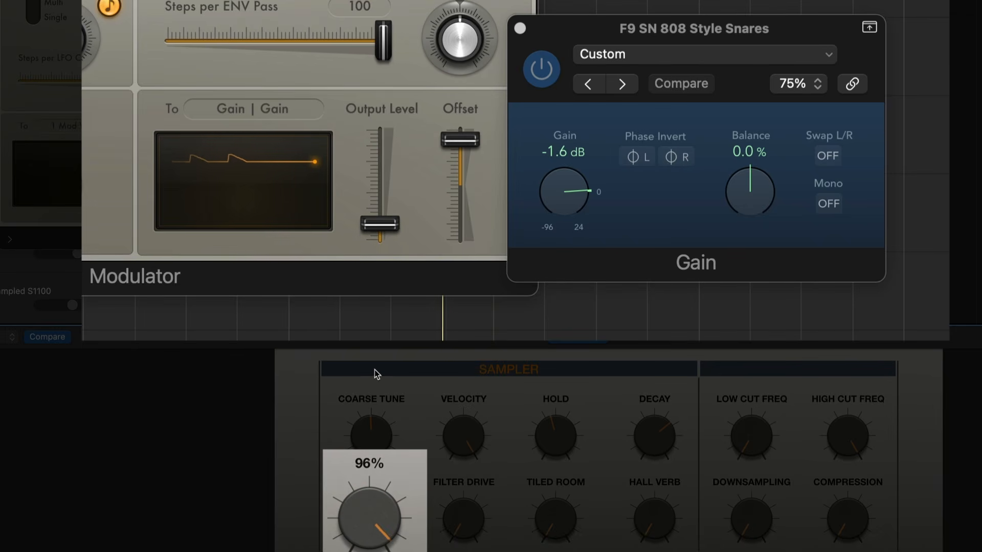
pyautogui.press('space')
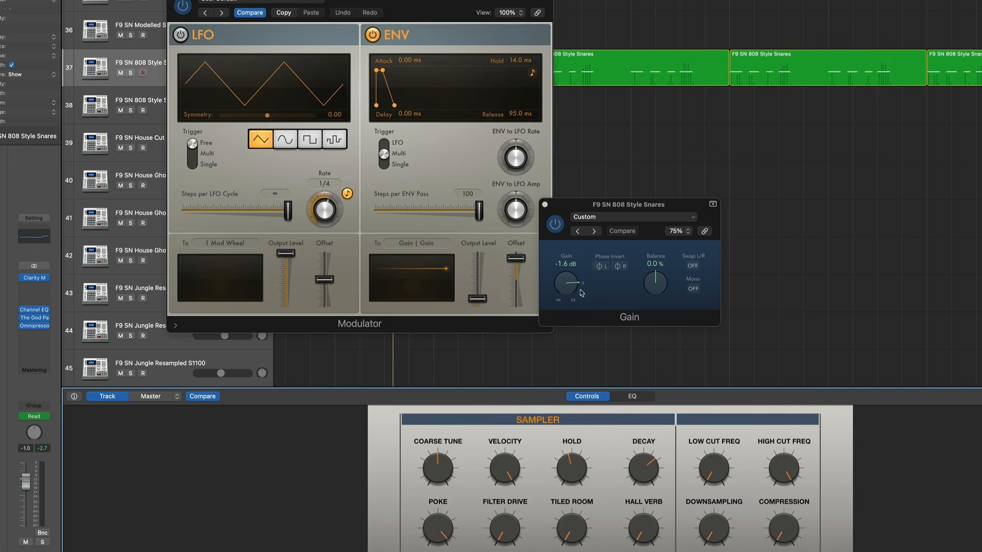
pyautogui.moveTo(435, 523); pyautogui.dragTo(432, 536)
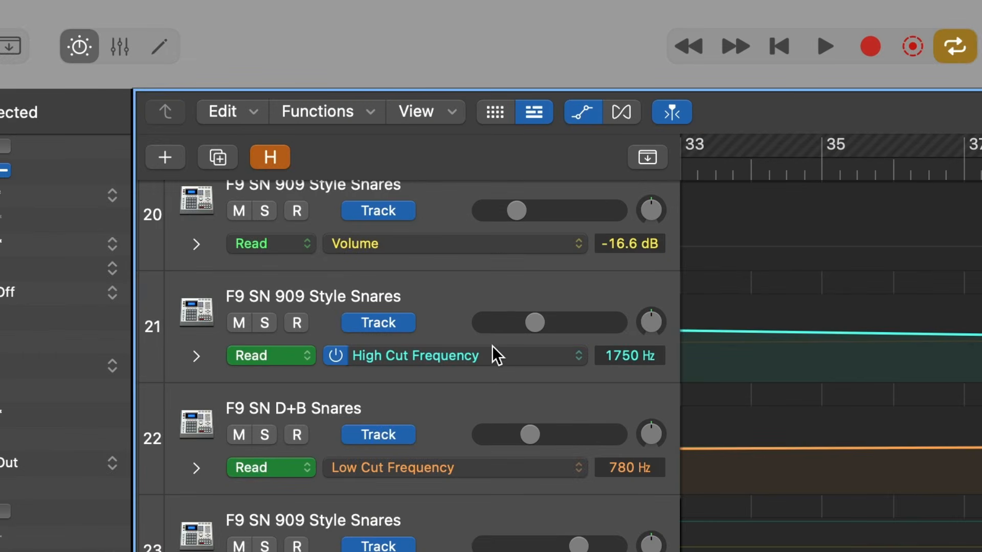
# Examine the automation parameters available for the 909 Style Snares track, including its Smart Controls, and play the cycled section from bar 41
pyautogui.click(472, 359)
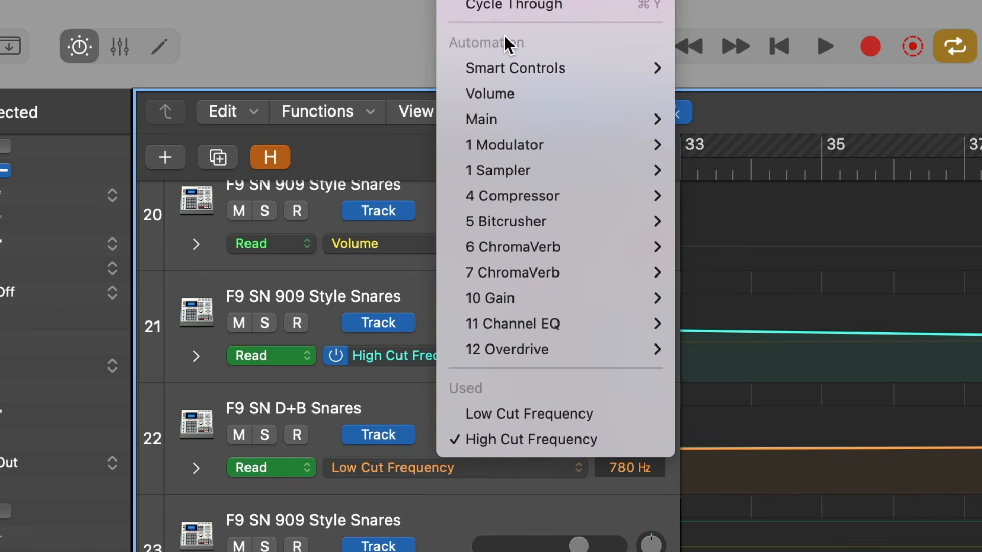
pyautogui.moveTo(536, 77)
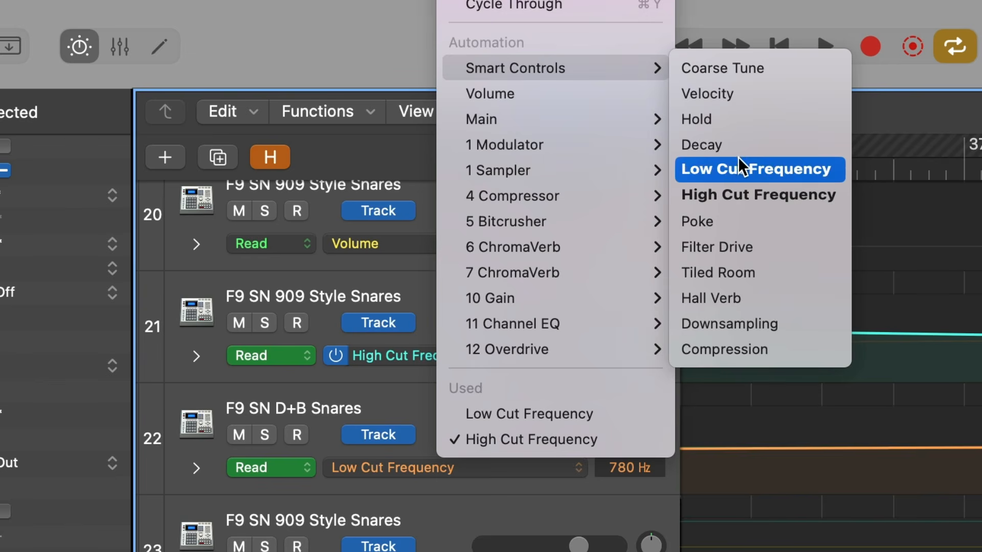
pyautogui.press('Escape')
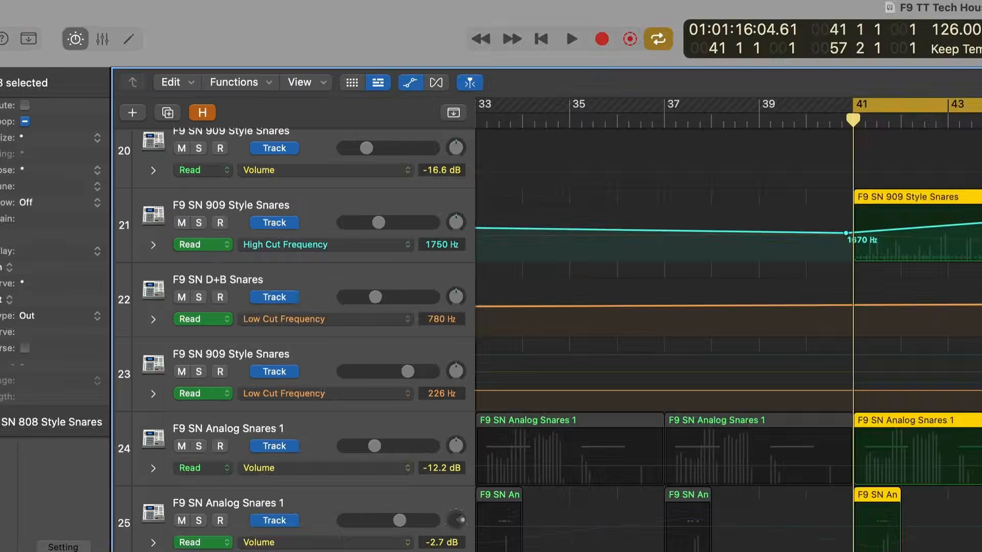
pyautogui.press('space')
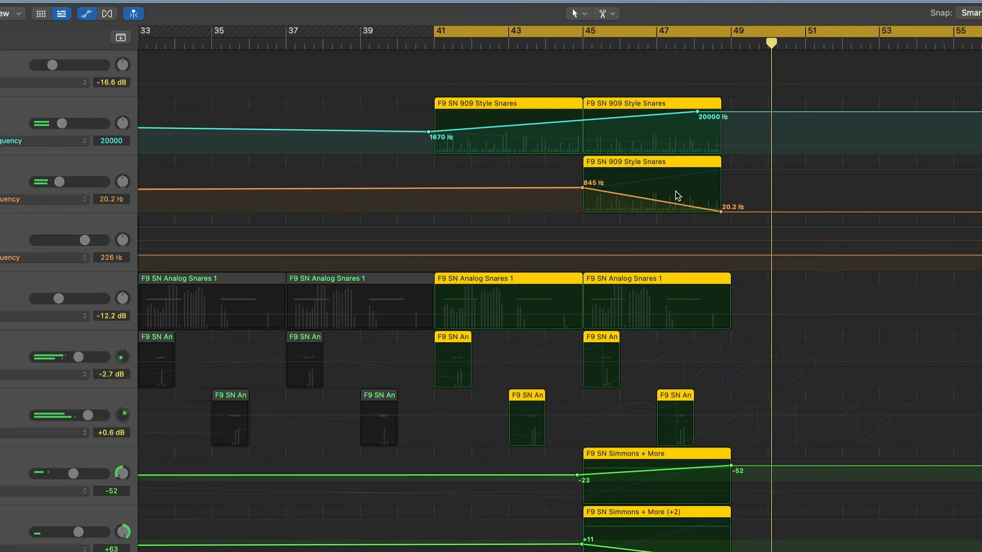
pyautogui.press('space')
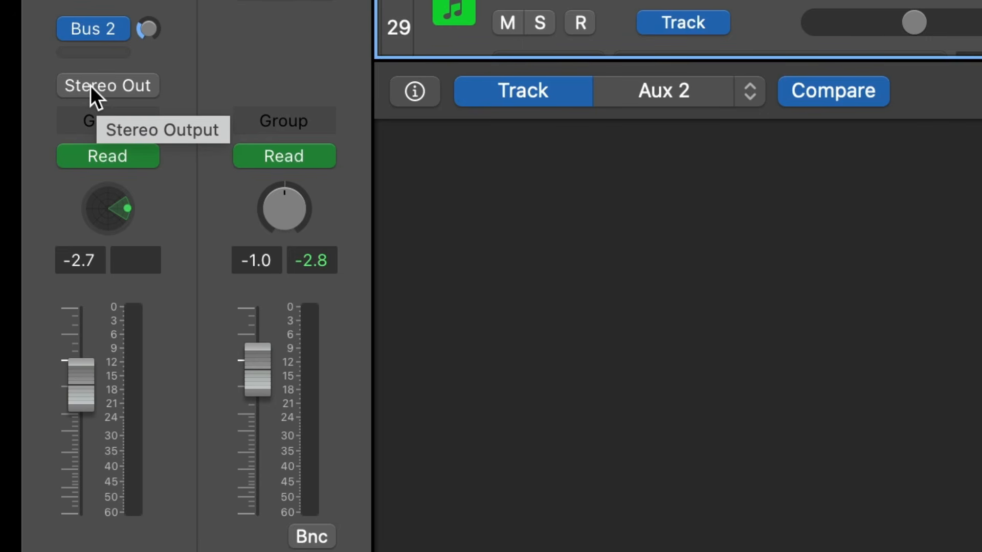
# Check the Analog Snares 1 track's output options for Binaural Panner and view the panner windows of both Analog Snares tracks during playback
pyautogui.click(90, 85)
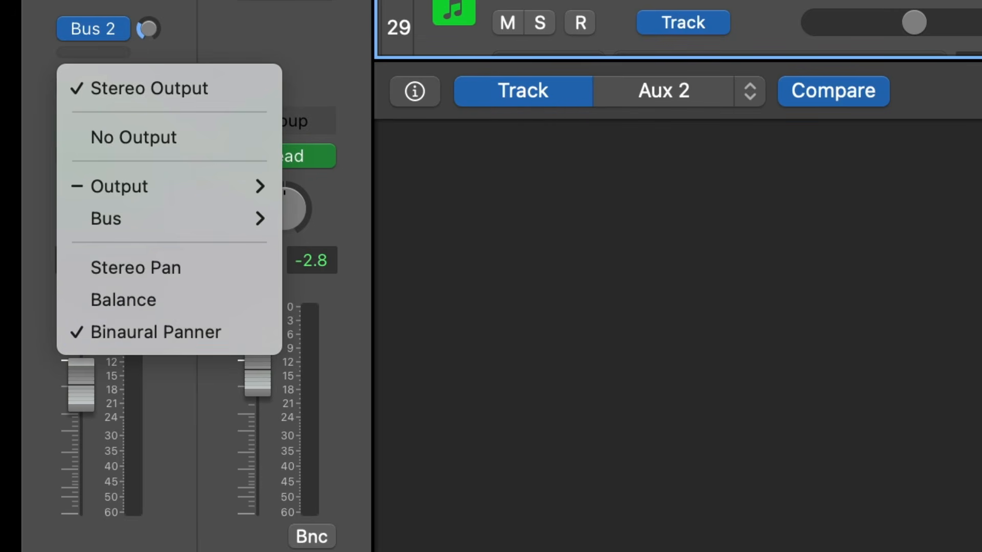
pyautogui.press('Escape')
pyautogui.moveTo(768, 93); pyautogui.dragTo(798, 84)
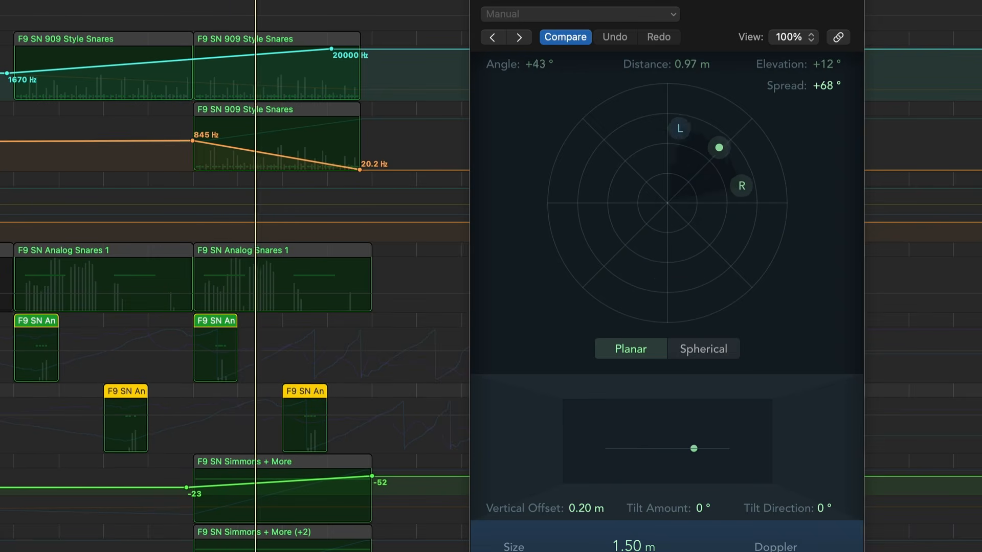
pyautogui.doubleClick(36, 332)
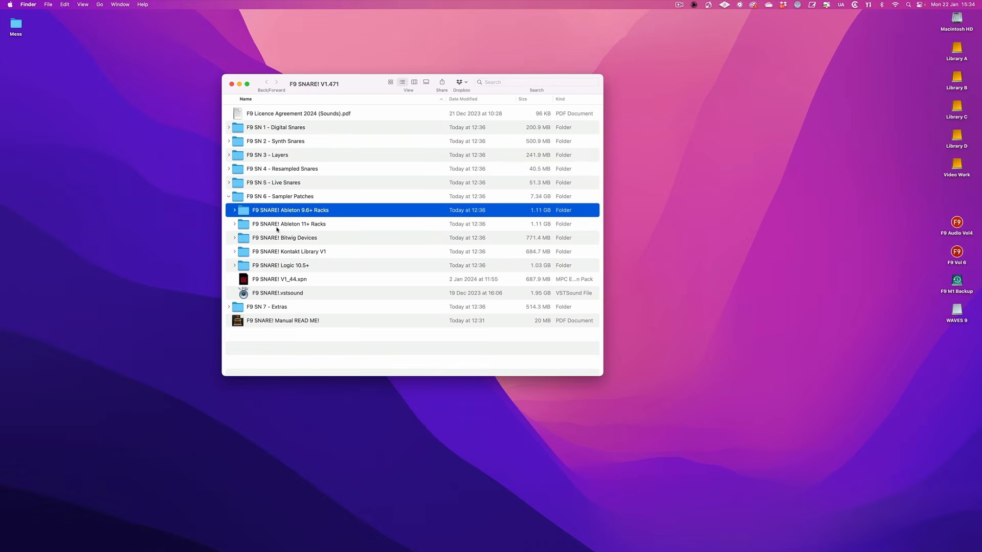
# Switch to Finder and select the Ableton 9.6+ Racks and Ableton 11+ Racks folders inside the Sampler Patches folder
pyautogui.click(279, 226)
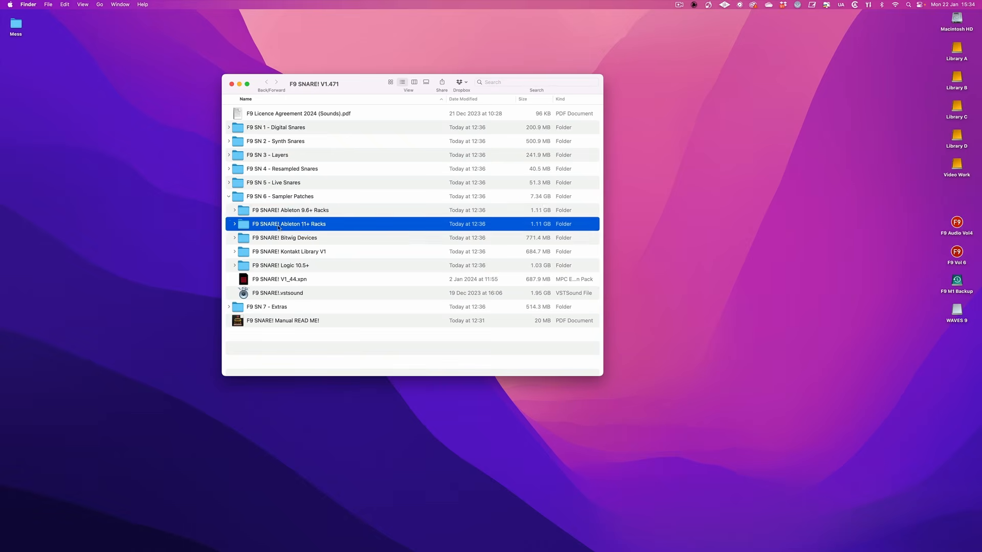
pyautogui.click(297, 211)
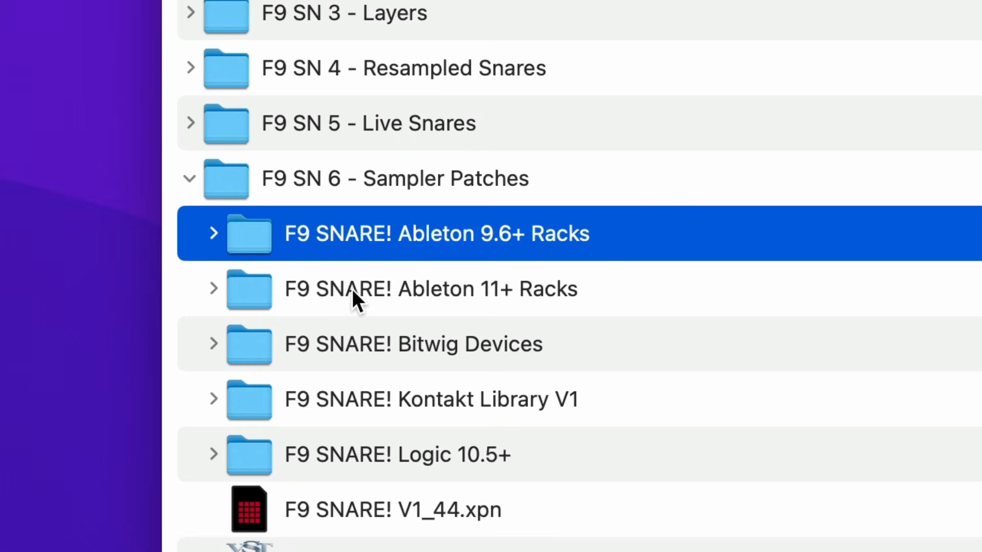
pyautogui.click(352, 289)
pyautogui.press('Return')
pyautogui.click(427, 334)
pyautogui.click(460, 294)
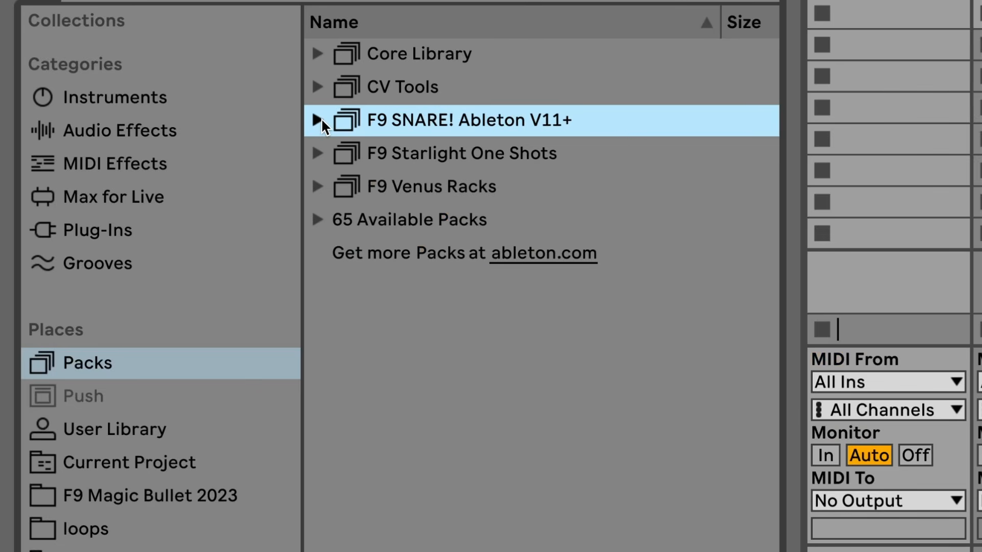
# Switch to Ableton Live and expand the F9 SNARE! Ableton V11+ pack down to the 1 Digital Snares folder of the 11+ Racks
pyautogui.click(318, 120)
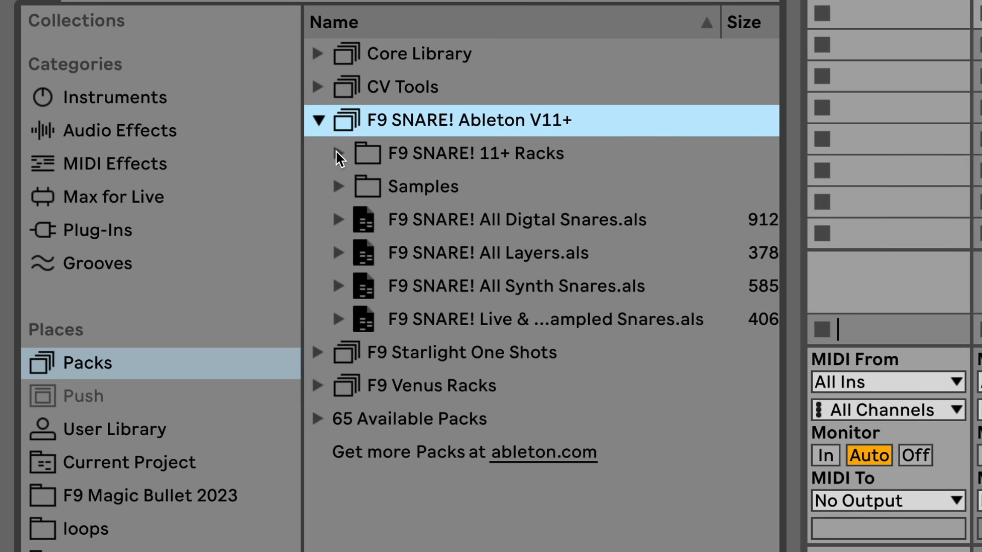
pyautogui.click(336, 149)
pyautogui.click(359, 186)
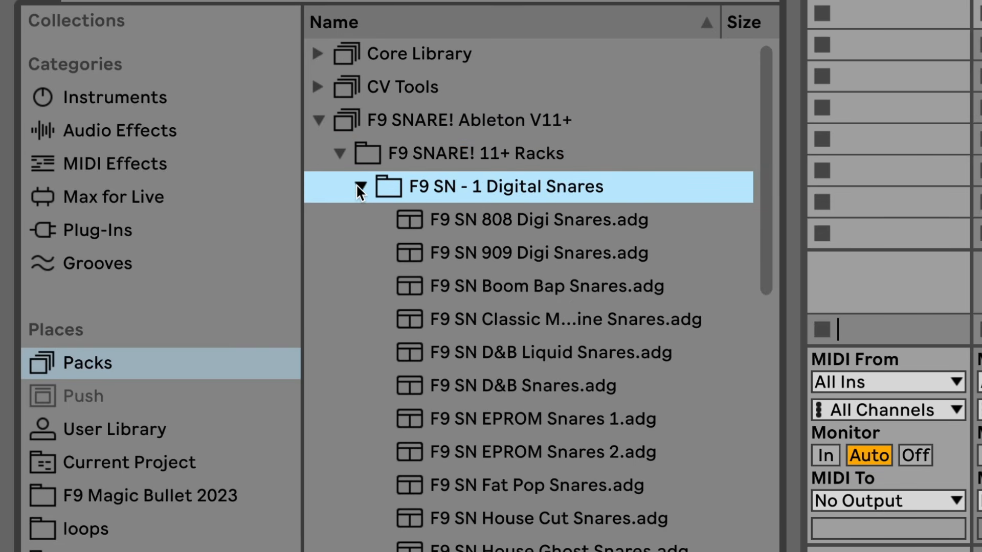
# Preview a range of Digital Snares racks, including 808 Digi, 909 Digi, Boom Bap, D&B Liquid, Mainstage and Pitched Snares
pyautogui.click(492, 223)
pyautogui.click(493, 253)
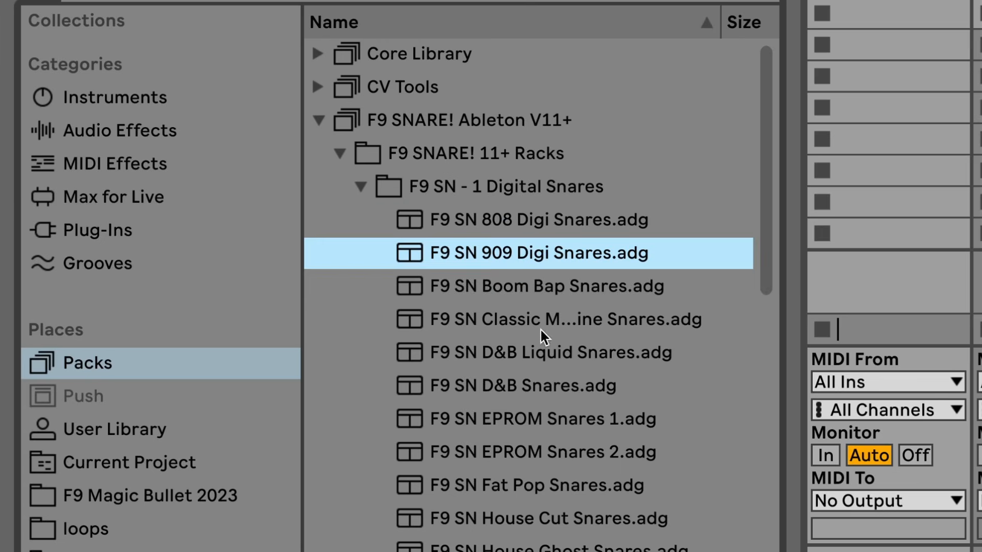
pyautogui.click(543, 287)
pyautogui.click(538, 353)
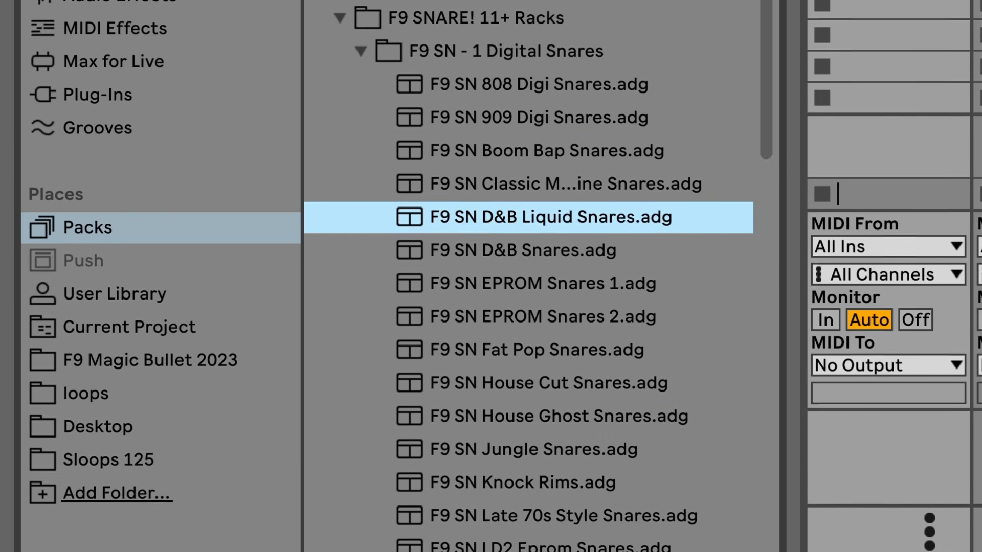
pyautogui.click(510, 387)
pyautogui.scroll(-5, 511, 387)
pyautogui.click(511, 330)
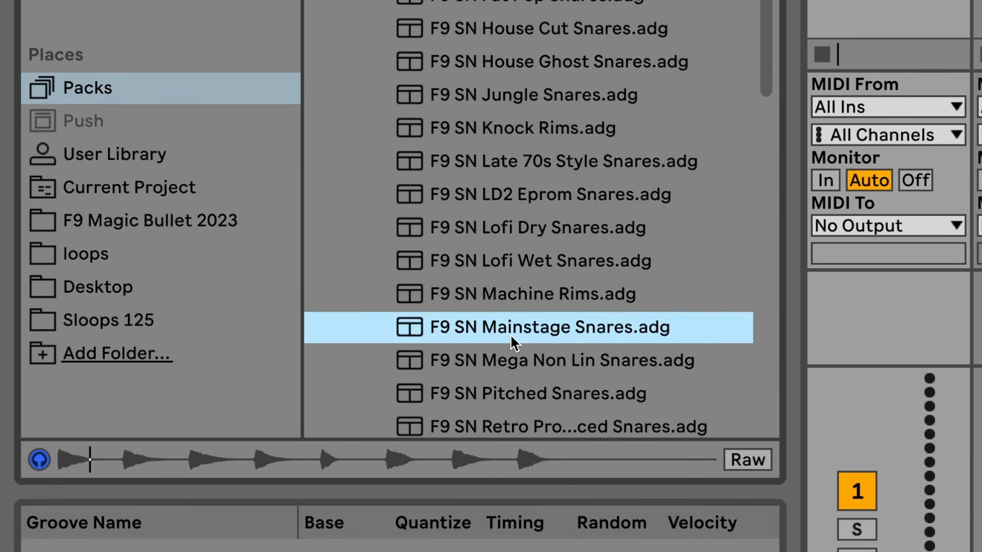
pyautogui.scroll(-3, 491, 286)
pyautogui.click(563, 280)
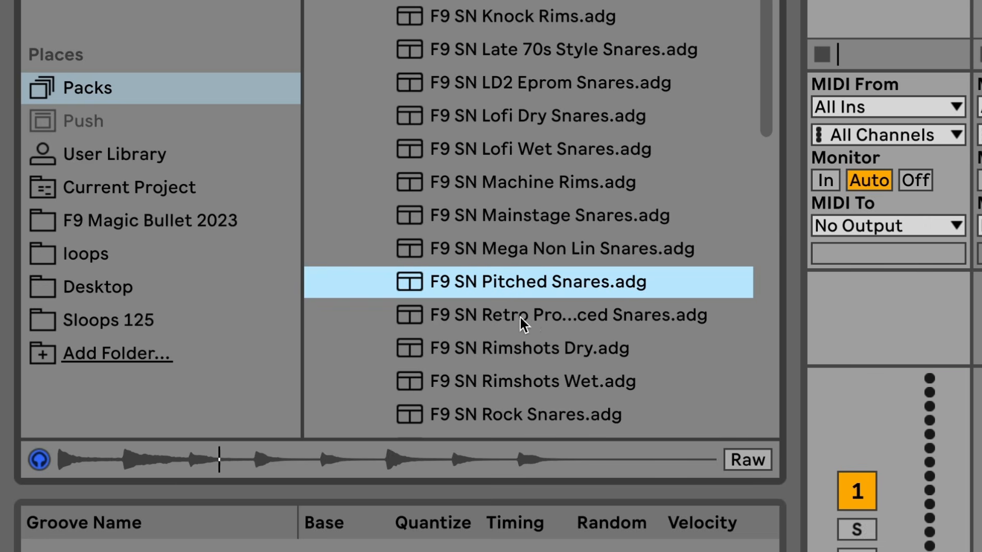
pyautogui.click(439, 318)
pyautogui.click(461, 355)
pyautogui.scroll(6, 459, 367)
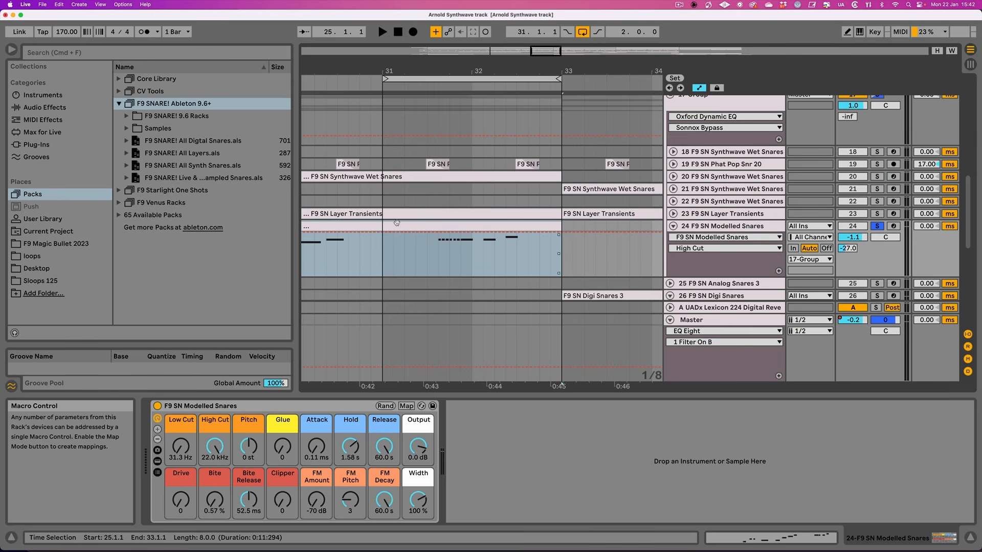
# Try the filter macros of the F9 SN Modelled Snares rack, leaving High Cut at 21.1 kHz and Low Cut at 30.0 Hz
pyautogui.click(383, 257)
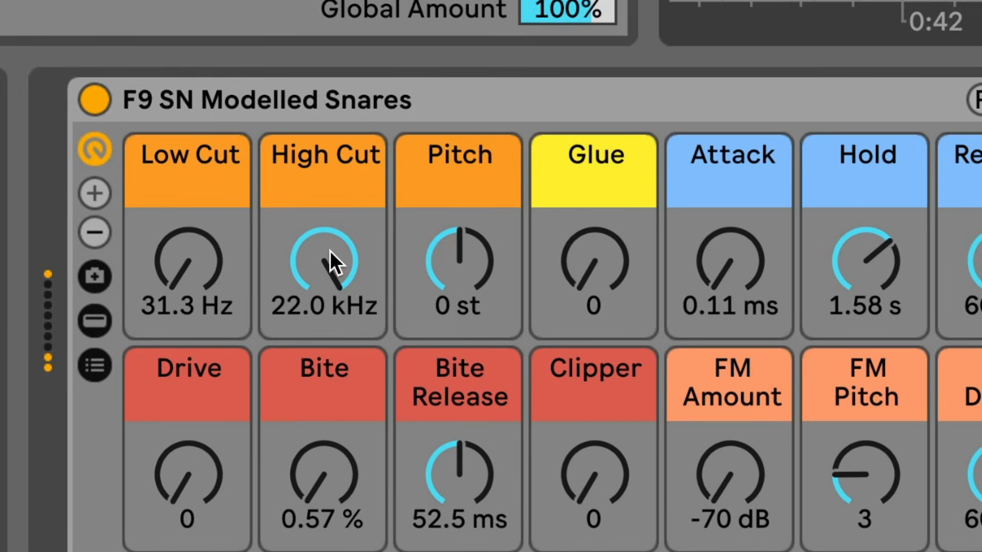
pyautogui.moveTo(215, 446); pyautogui.dragTo(215, 478)
pyautogui.moveTo(312, 259); pyautogui.dragTo(312, 169)
pyautogui.moveTo(162, 250); pyautogui.dragTo(162, 179)
pyautogui.moveTo(108, 245)
pyautogui.mouseDown()
pyautogui.moveTo(108, 335)
pyautogui.moveTo(127, 248)
pyautogui.mouseUp()
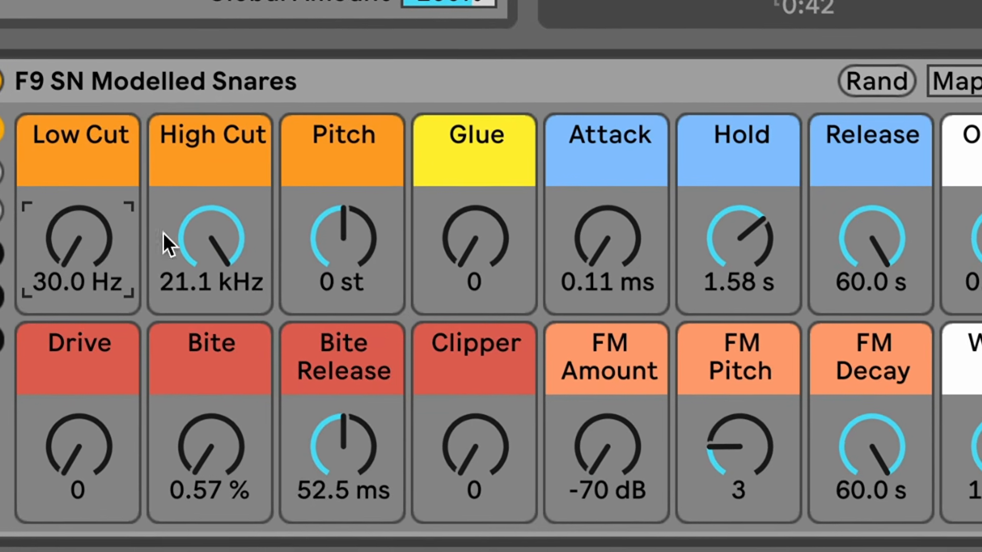
# Try the Pitch and Glue macros and set the envelope to Attack 0.13 ms, Hold 1.88 s and Release 9.73 s
pyautogui.moveTo(291, 280); pyautogui.dragTo(274, 237)
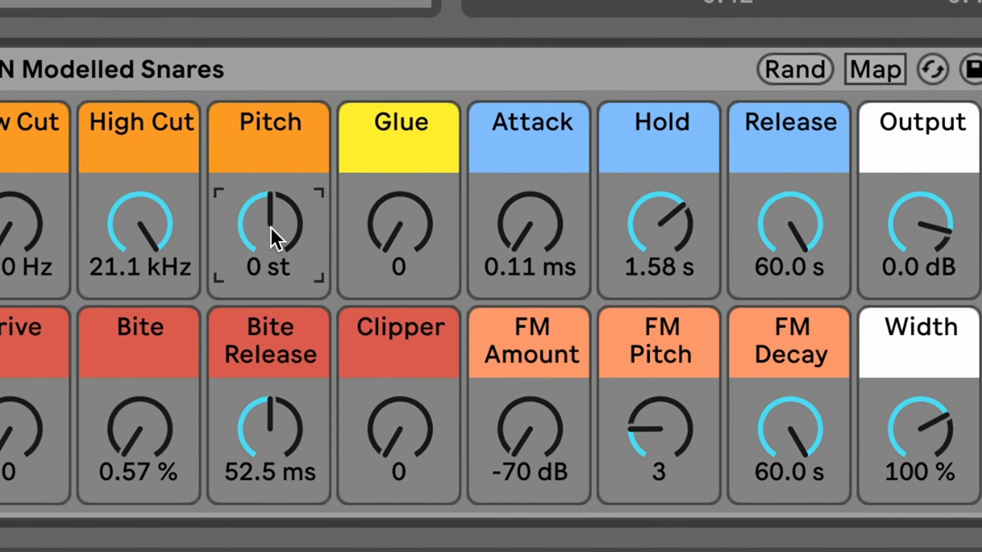
pyautogui.moveTo(365, 235); pyautogui.dragTo(364, 148)
pyautogui.moveTo(382, 221); pyautogui.dragTo(381, 170)
pyautogui.moveTo(384, 261); pyautogui.dragTo(349, 368)
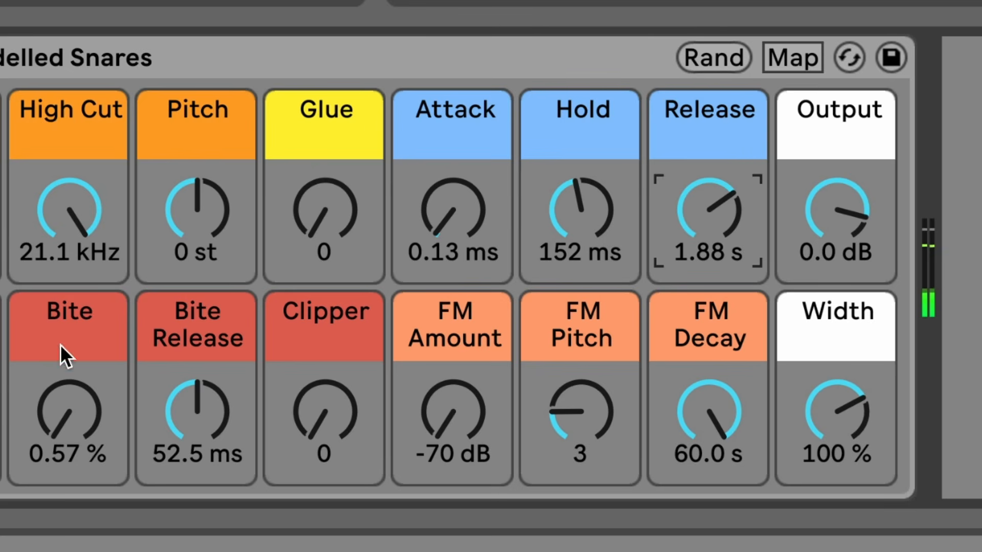
pyautogui.moveTo(722, 238); pyautogui.dragTo(722, 192)
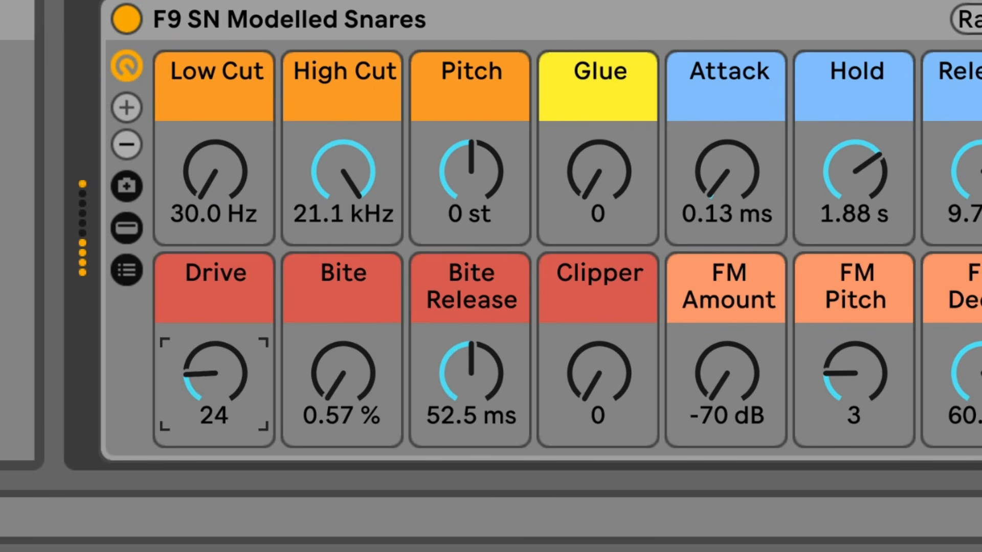
# Return Drive to 0 and raise Bite to 37.2 % and Bite Release to 221 ms
pyautogui.moveTo(216, 373); pyautogui.dragTo(215, 480)
pyautogui.moveTo(303, 397); pyautogui.dragTo(303, 335)
pyautogui.moveTo(396, 394); pyautogui.dragTo(397, 345)
pyautogui.moveTo(367, 381); pyautogui.dragTo(366, 399)
pyautogui.moveTo(237, 379); pyautogui.dragTo(212, 404)
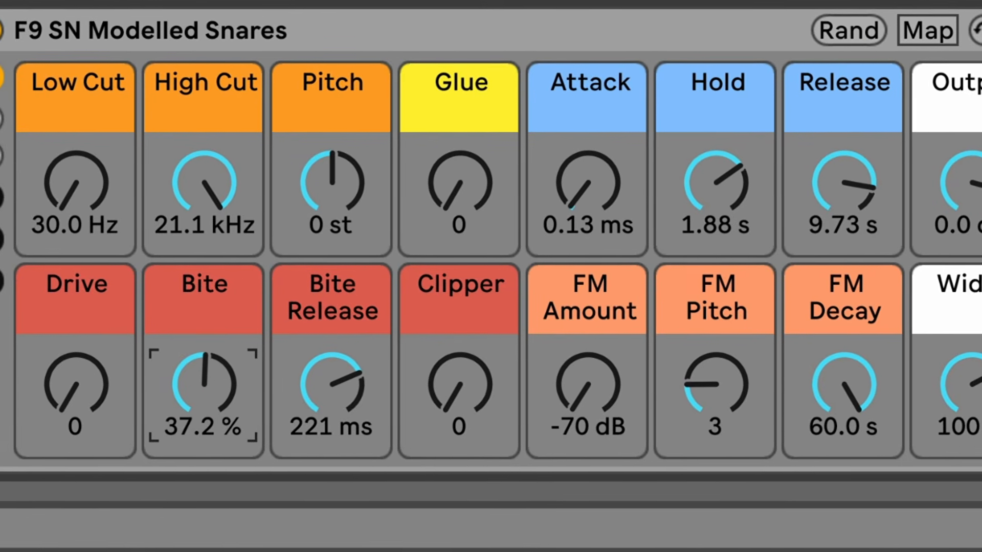
# Lower Bite Release to 1.00 ms and Bite to 15.4 %, and try the Clipper before returning it to 0
pyautogui.moveTo(338, 389); pyautogui.dragTo(339, 425)
pyautogui.moveTo(395, 362); pyautogui.dragTo(394, 314)
pyautogui.moveTo(142, 416); pyautogui.dragTo(142, 440)
pyautogui.moveTo(400, 391); pyautogui.dragTo(400, 440)
# Adjust the FM macros by ear to FM Amount -62 dB, FM Pitch 17 and FM Decay 2.05 s, with Width at 94 %
pyautogui.moveTo(482, 395); pyautogui.dragTo(459, 401)
pyautogui.moveTo(591, 407); pyautogui.dragTo(590, 385)
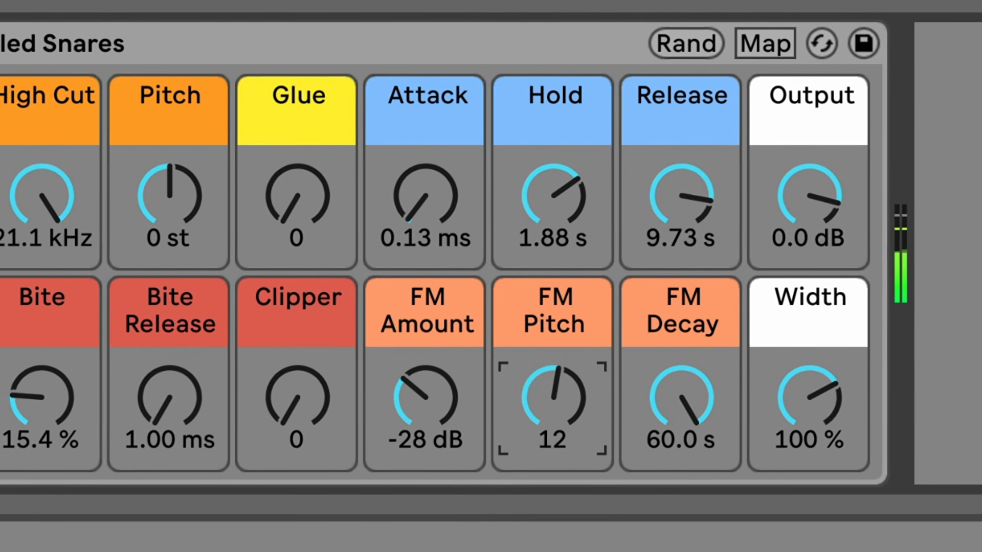
pyautogui.moveTo(713, 401); pyautogui.dragTo(712, 452)
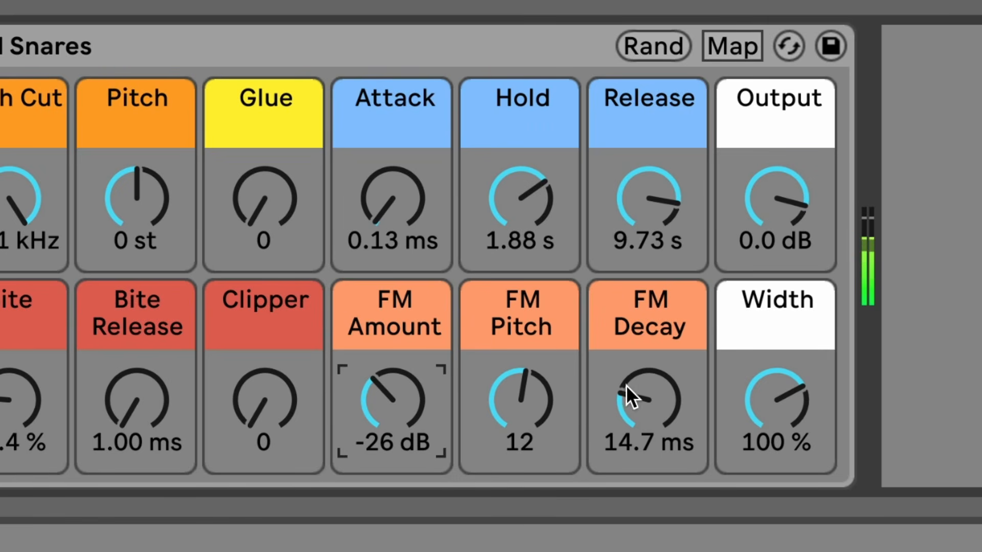
pyautogui.moveTo(649, 401); pyautogui.dragTo(649, 390)
pyautogui.click(542, 441)
pyautogui.moveTo(401, 408); pyautogui.dragTo(401, 404)
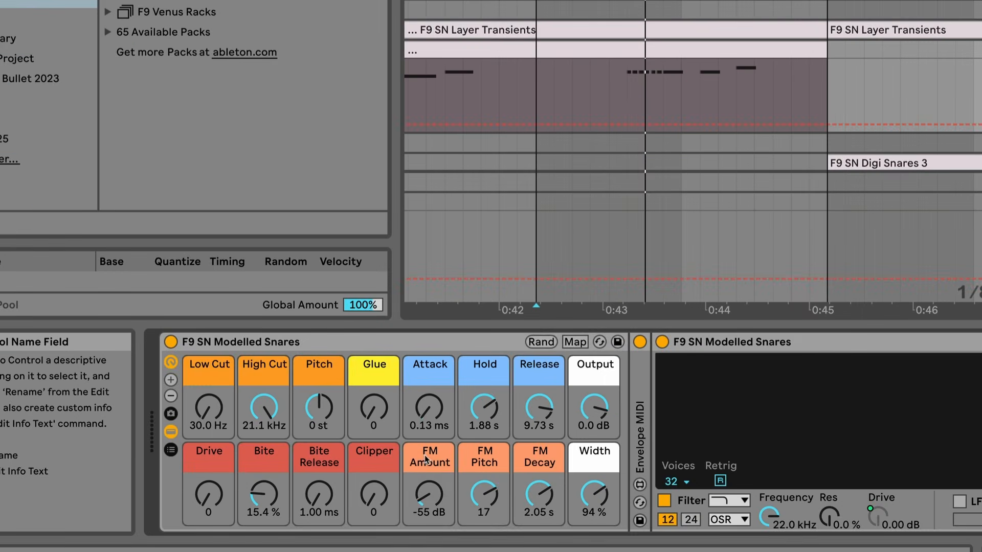
pyautogui.click(428, 490)
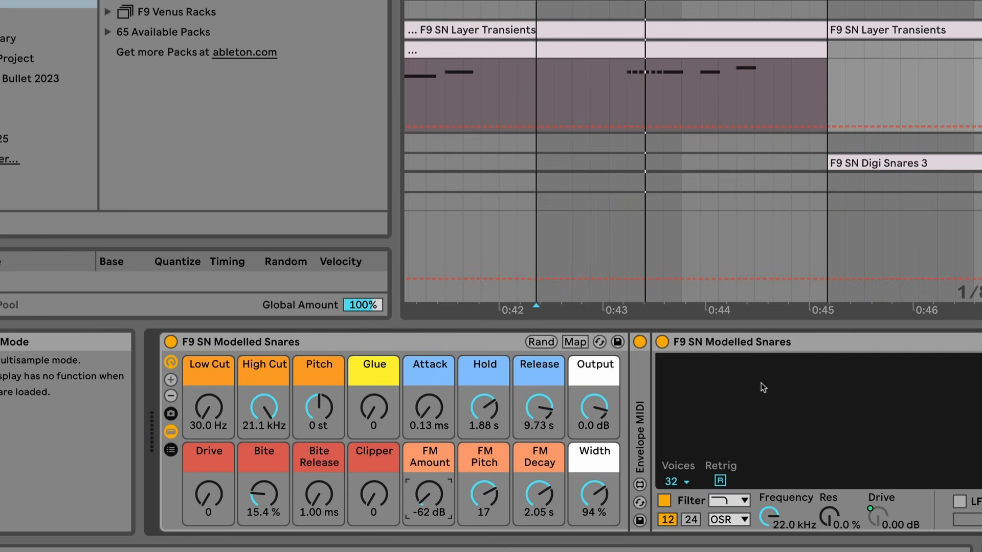
# Convert the rack's Simpler to Sampler and, with its oscillator settings in view, set FM Amount to -32 dB and FM Pitch to 12
pyautogui.rightClick(868, 348)
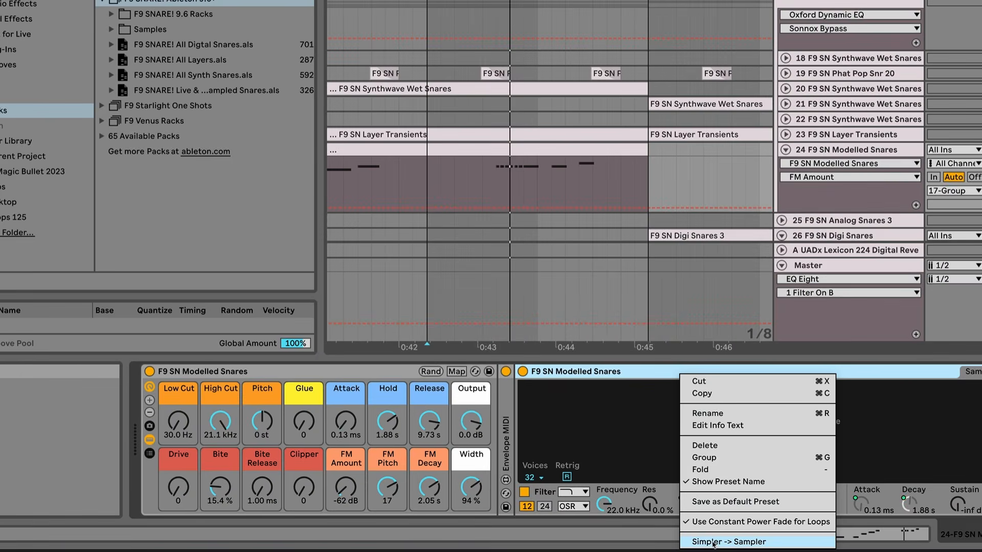
pyautogui.click(714, 544)
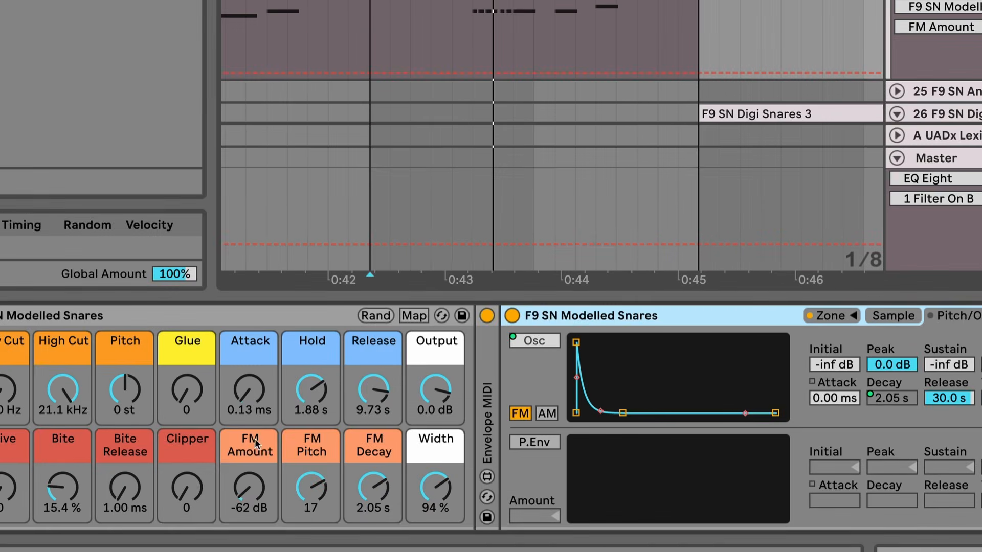
pyautogui.moveTo(254, 438); pyautogui.dragTo(255, 409)
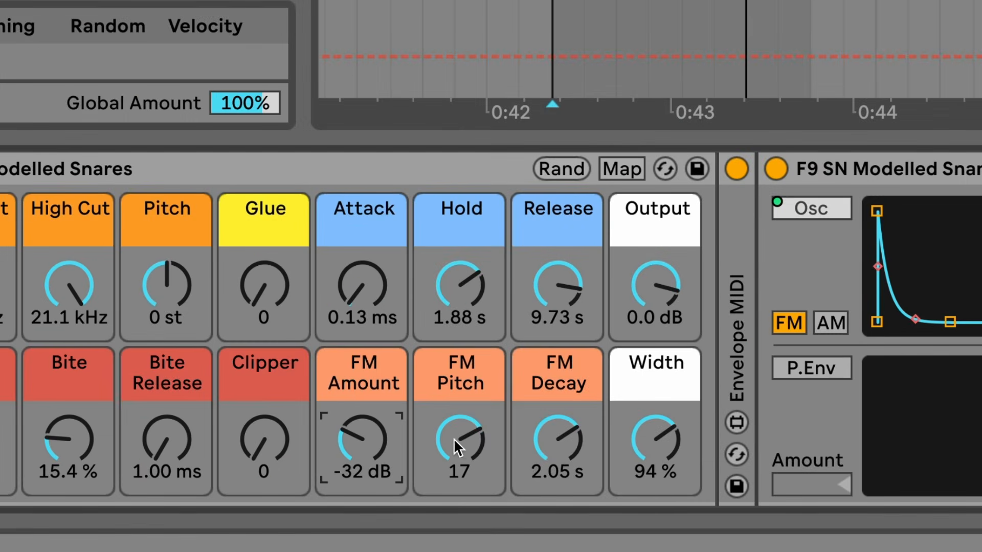
pyautogui.moveTo(462, 440); pyautogui.dragTo(463, 444)
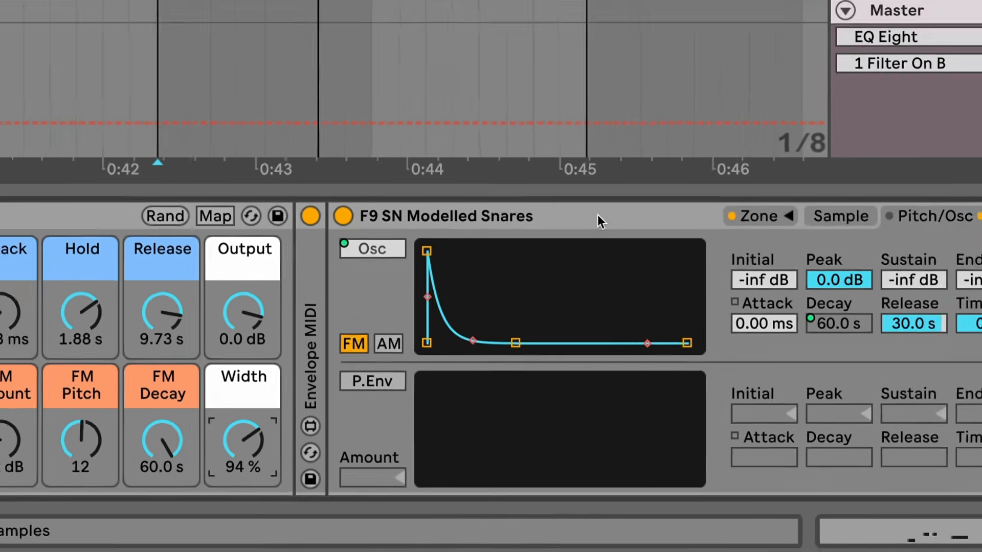
# Convert the Modelled Snares Sampler back to Simpler and look through the effects in the rack's device chain
pyautogui.rightClick(645, 151)
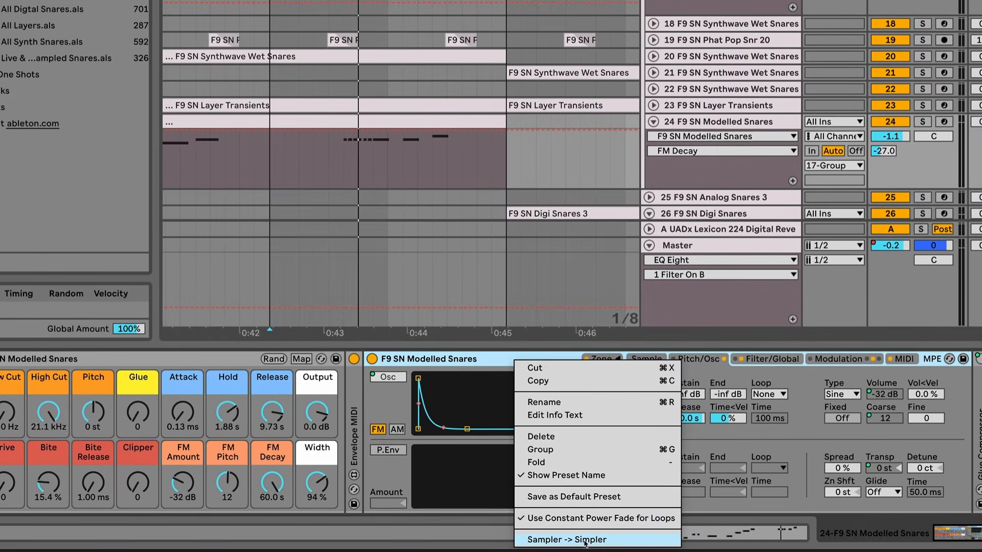
pyautogui.click(584, 541)
pyautogui.hscroll(1, 733, 397)
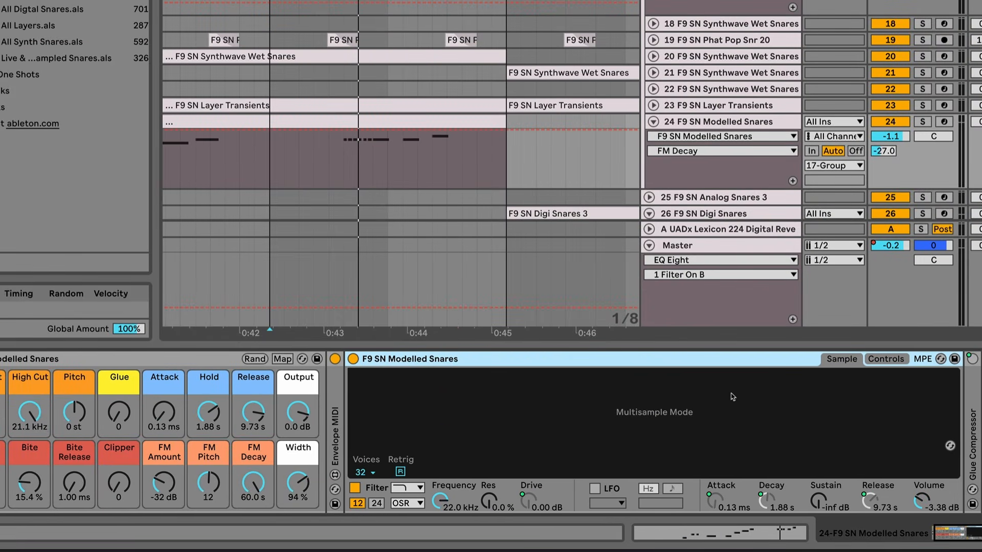
pyautogui.hscroll(-1, 170, 498)
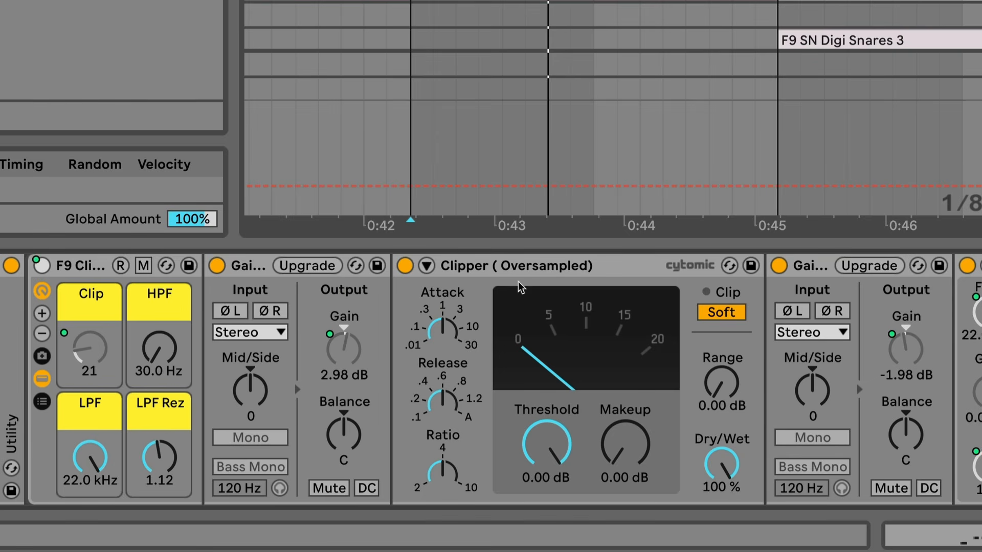
# Select the Clipper device in the F9 Clipper rack and raise the Modelled Snares Bite Release to about 404 ms
pyautogui.click(543, 266)
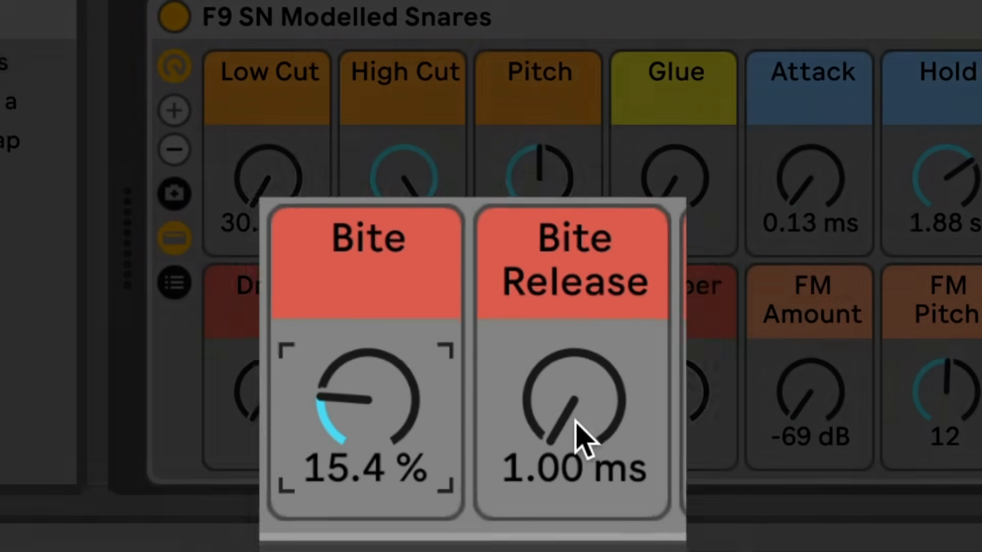
pyautogui.moveTo(574, 421); pyautogui.dragTo(574, 332)
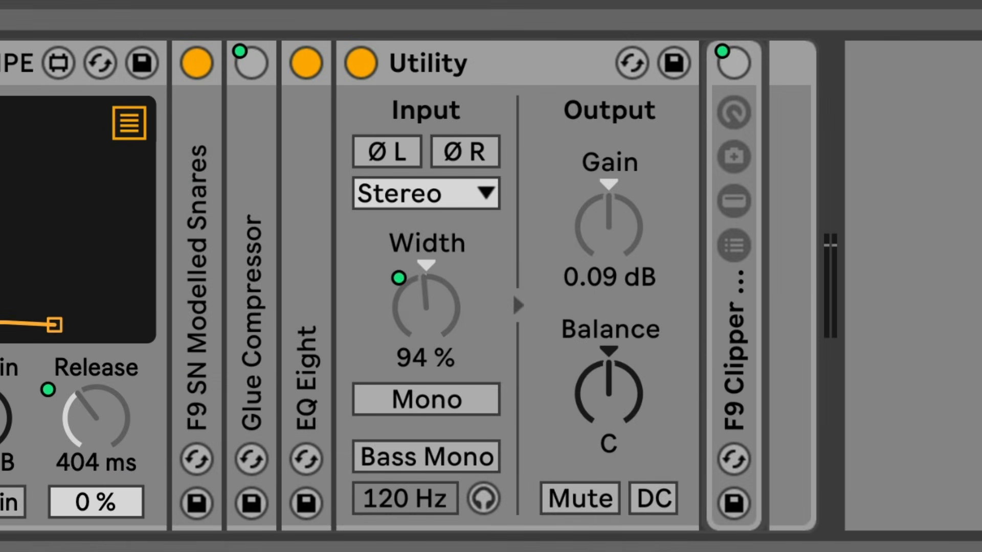
pyautogui.press('space')
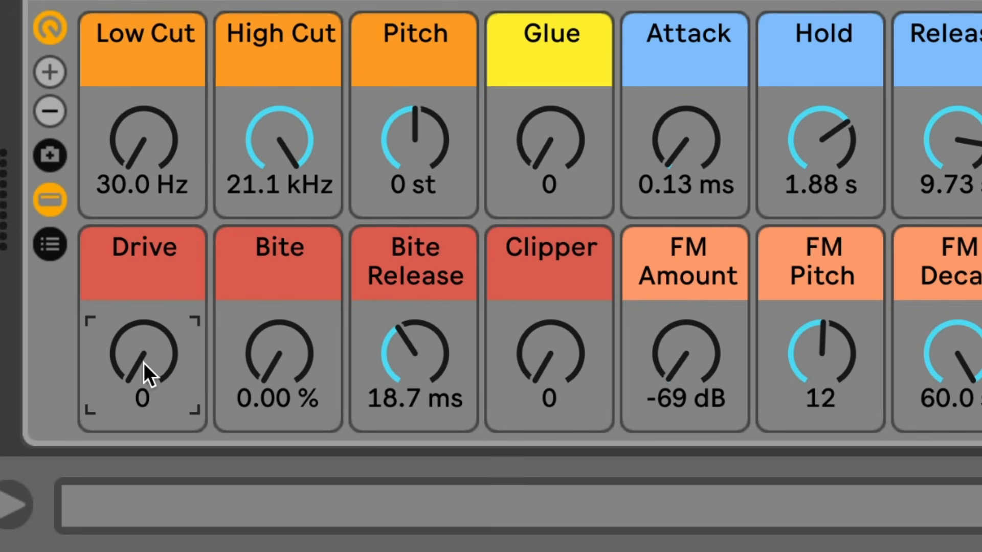
# Raise the Modelled Snares Drive macro and inspect the Sampler's filter drive, shaper amount and amplitude envelope
pyautogui.moveTo(144, 353); pyautogui.dragTo(144, 262)
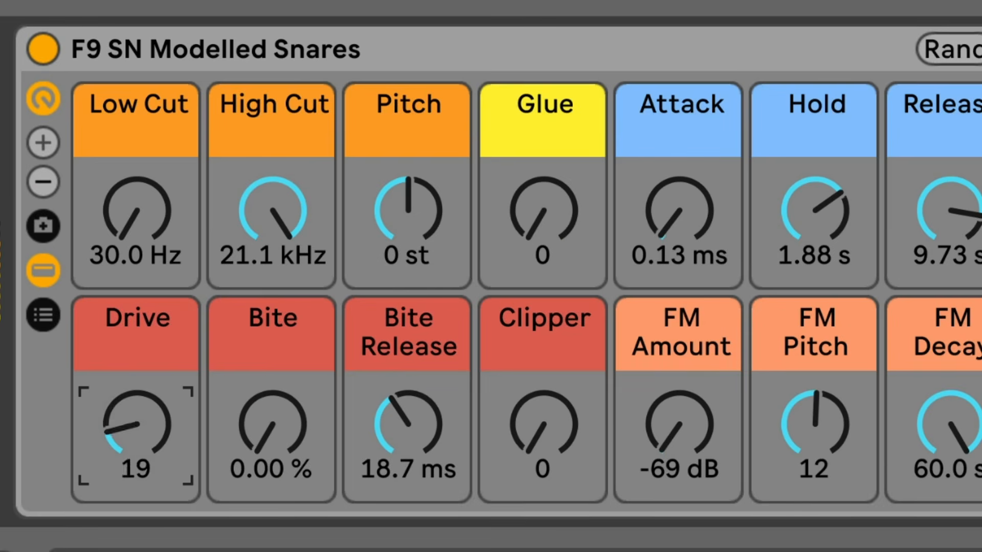
pyautogui.moveTo(138, 425)
pyautogui.mouseDown()
pyautogui.moveTo(137, 329)
pyautogui.moveTo(137, 405)
pyautogui.mouseUp()
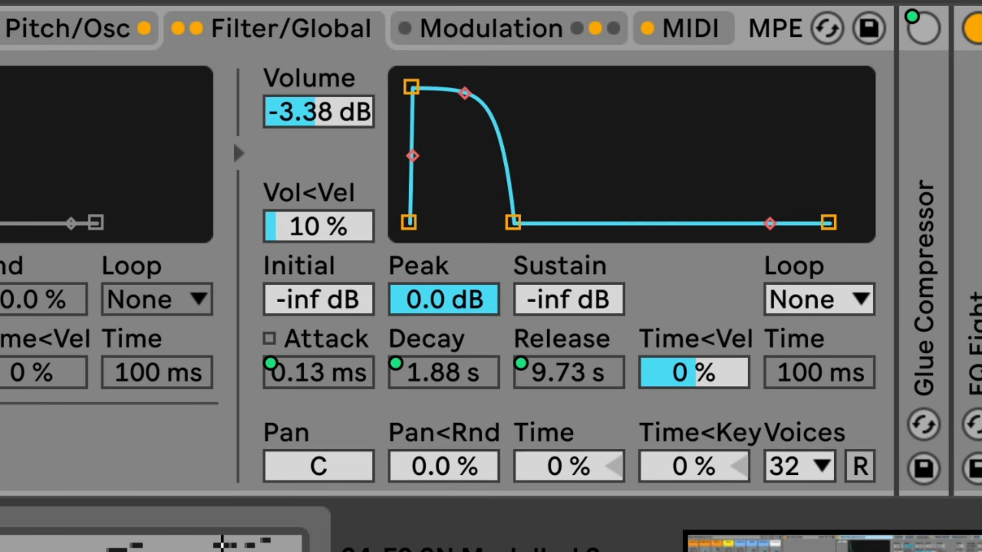
pyautogui.click(440, 339)
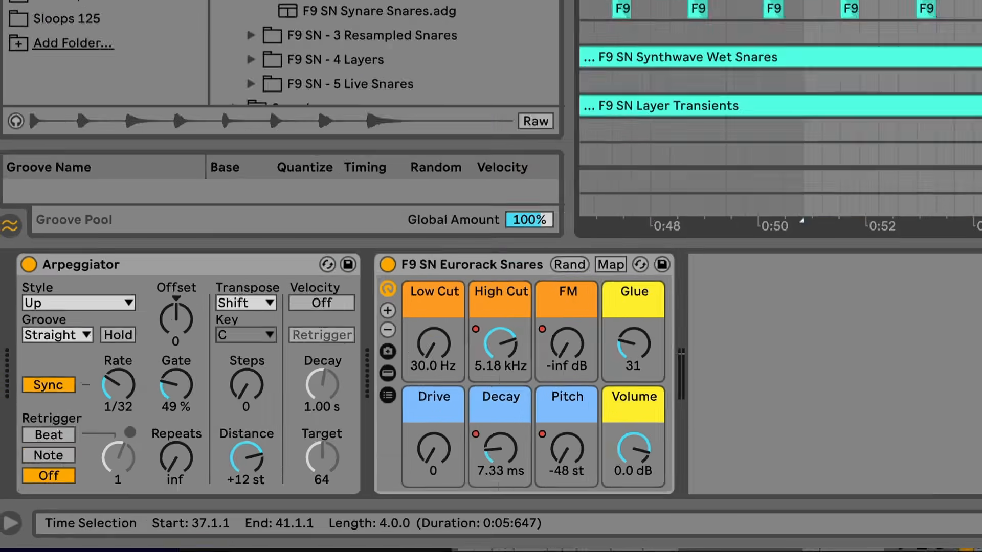
# Play bars 37 to 41 of the F9 SN Eurorack Snares track and examine its Arpeggiator and automated rack macros
pyautogui.moveTo(620, 138); pyautogui.dragTo(434, 141)
pyautogui.press('space')
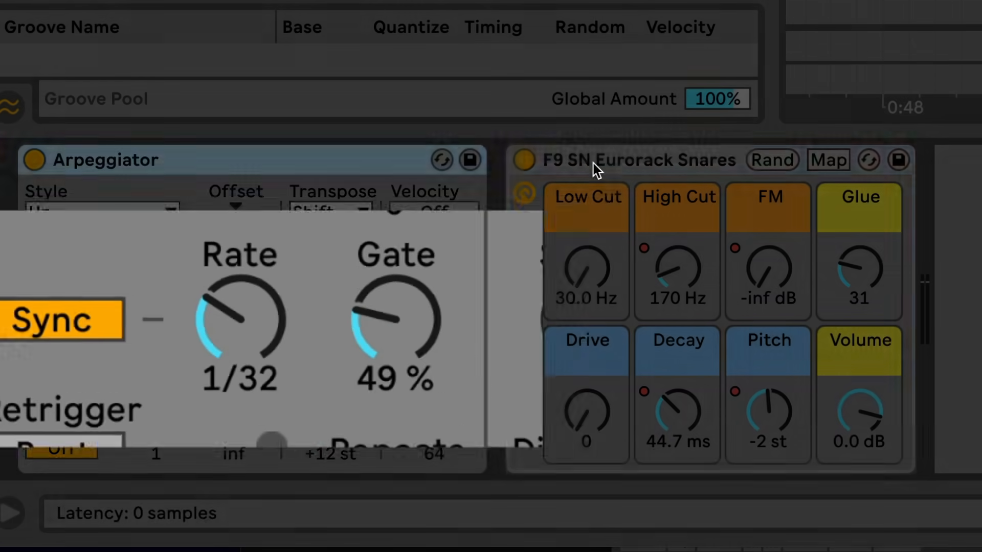
pyautogui.click(596, 164)
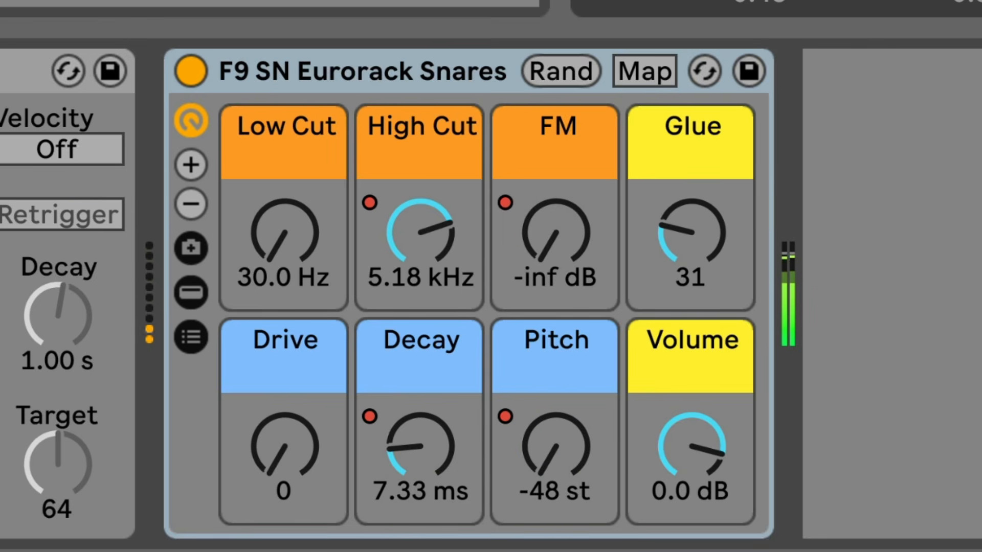
pyautogui.press('space')
# Move the long note in the Eurorack Snares clip from A2 to F2 and audition the result
pyautogui.hotkey('shift', 'Tab')
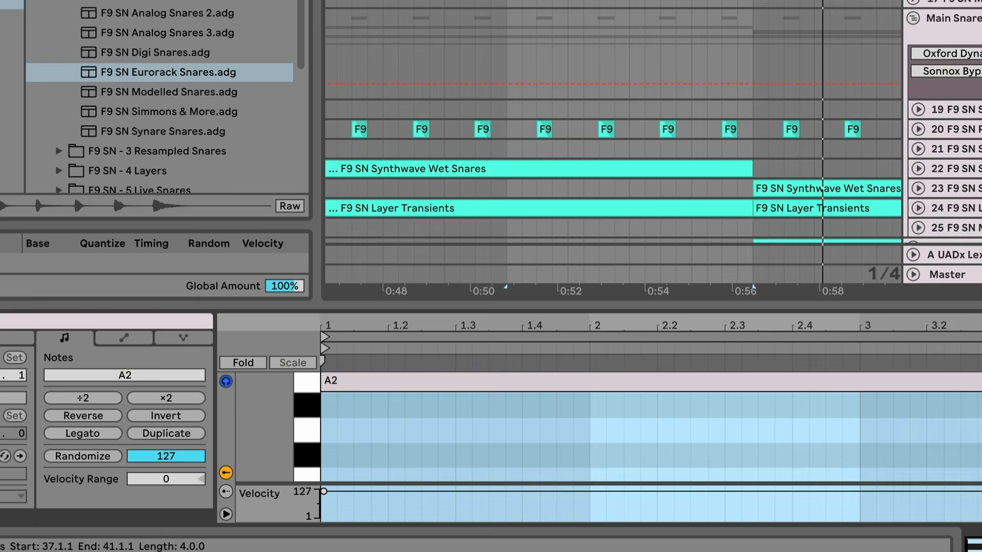
pyautogui.scroll(-1, 357, 422)
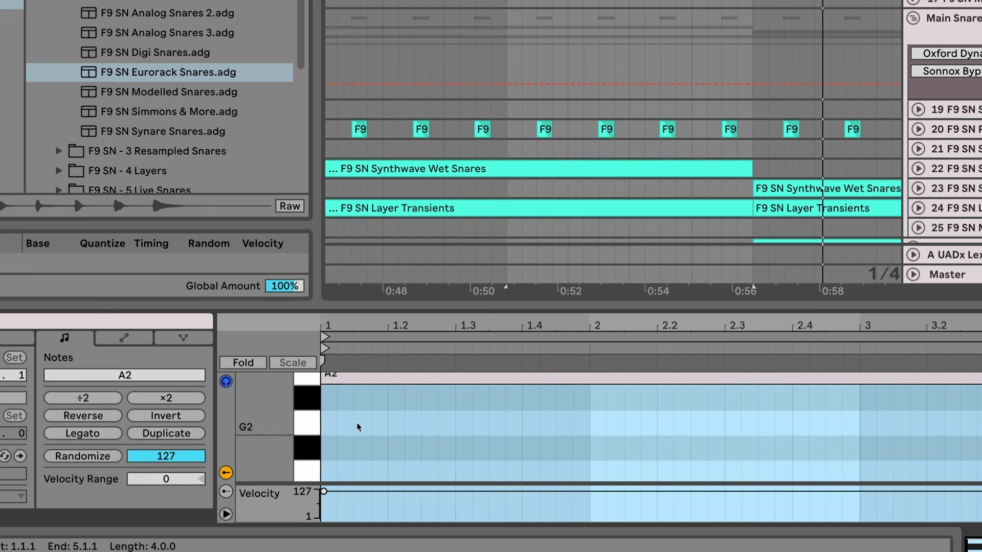
pyautogui.click(346, 379)
pyautogui.moveTo(346, 379); pyautogui.dragTo(346, 466)
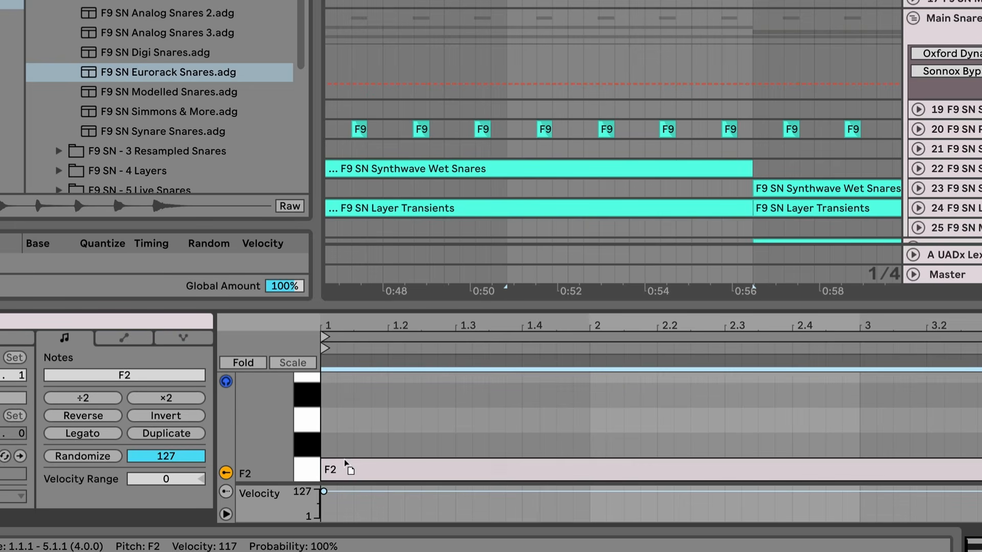
pyautogui.press('space')
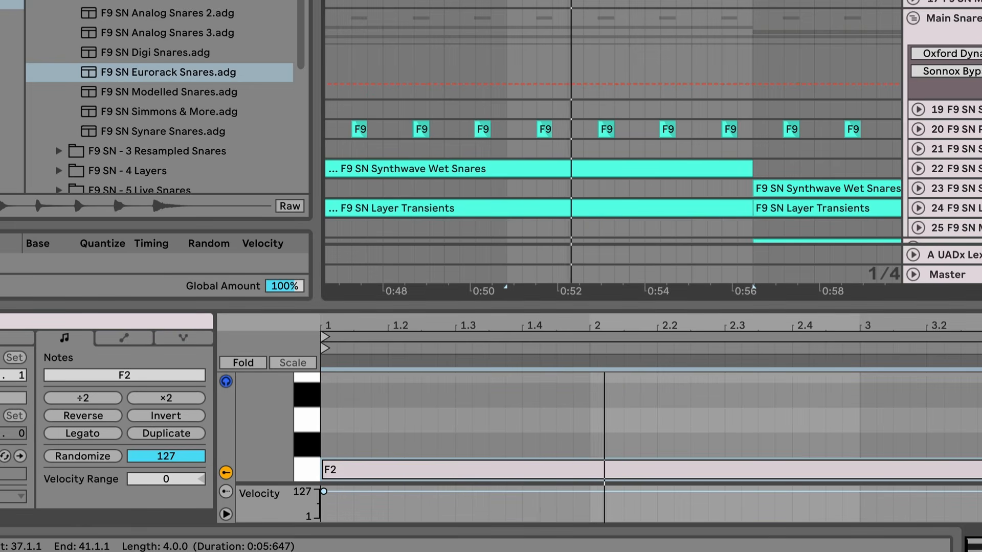
pyautogui.hotkey('shift', 'Tab')
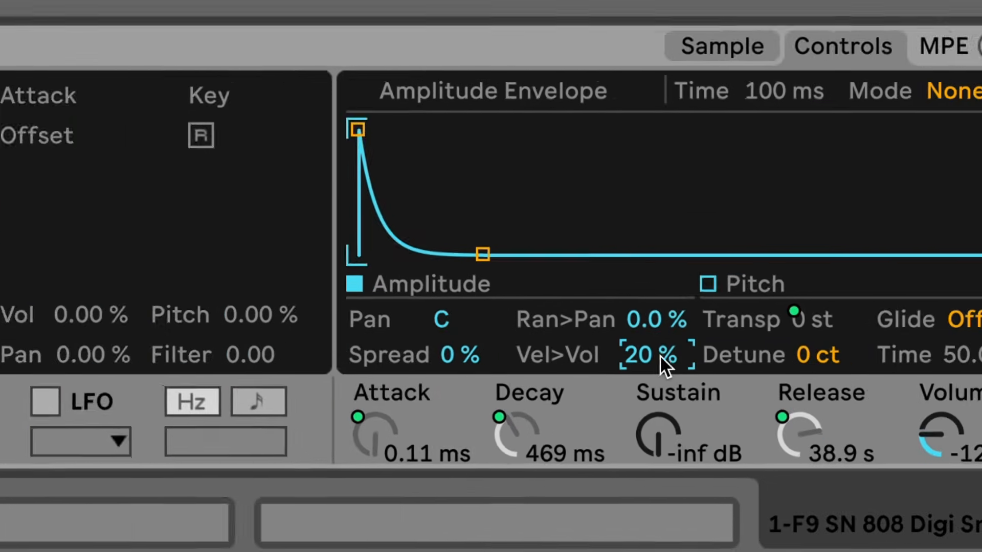
# Adjust the velocity response of the 808 Digi Snares Simpler, with Vel>Vol at 12 %
pyautogui.moveTo(660, 355); pyautogui.dragTo(660, 361)
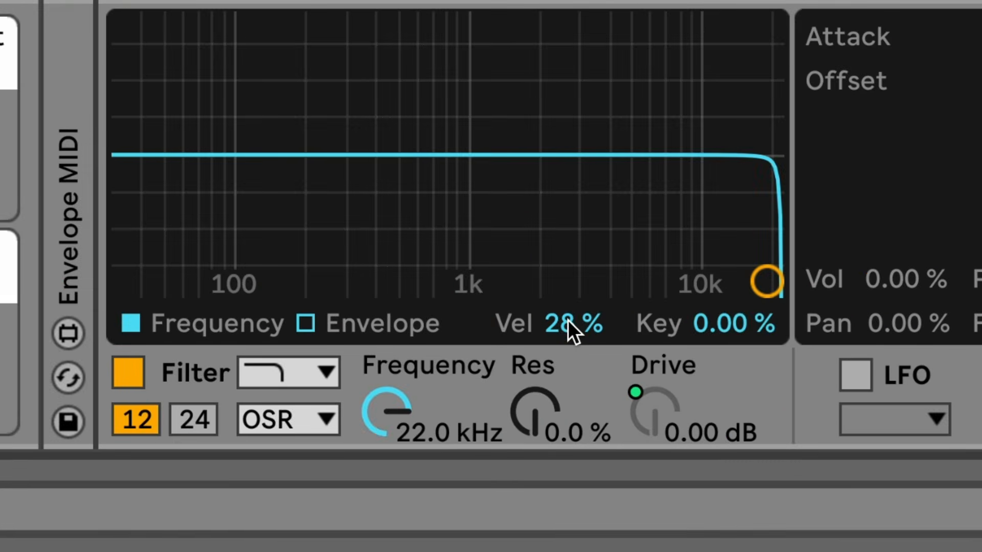
pyautogui.moveTo(567, 322); pyautogui.dragTo(568, 302)
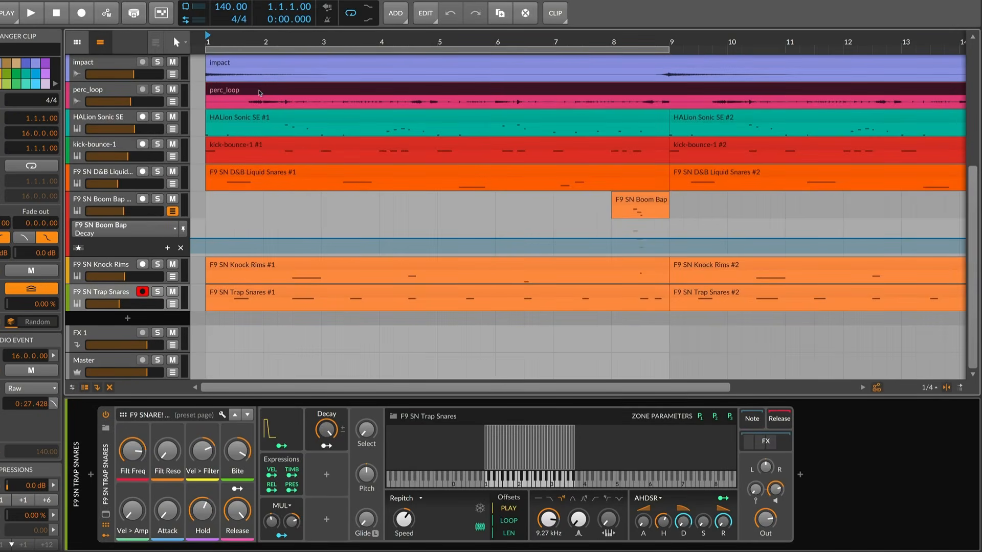
# In Bitwig Studio, play the F9 SN Trap Snares, lower Bite and open the AHDSR modulator
pyautogui.press('space')
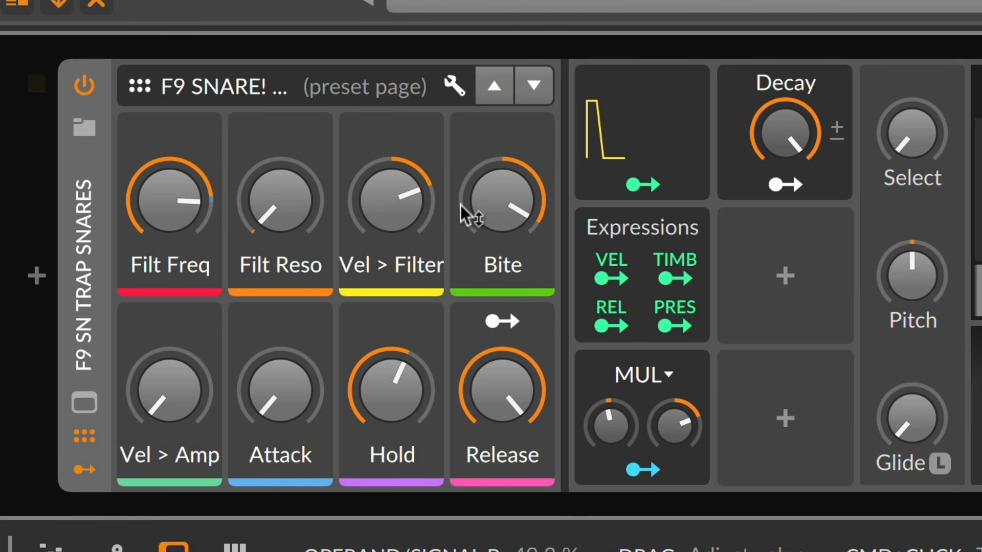
pyautogui.moveTo(498, 211); pyautogui.dragTo(499, 245)
pyautogui.moveTo(621, 132)
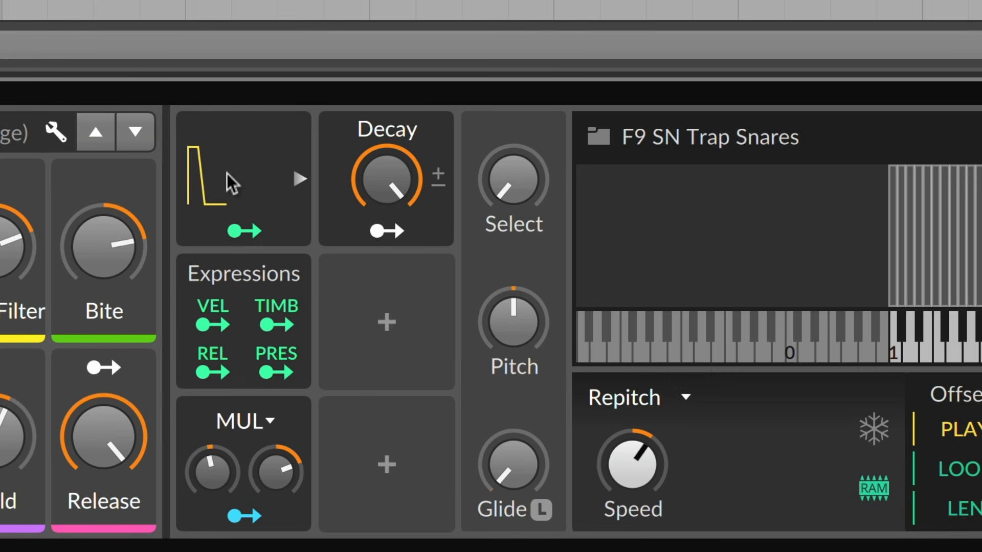
pyautogui.click(237, 180)
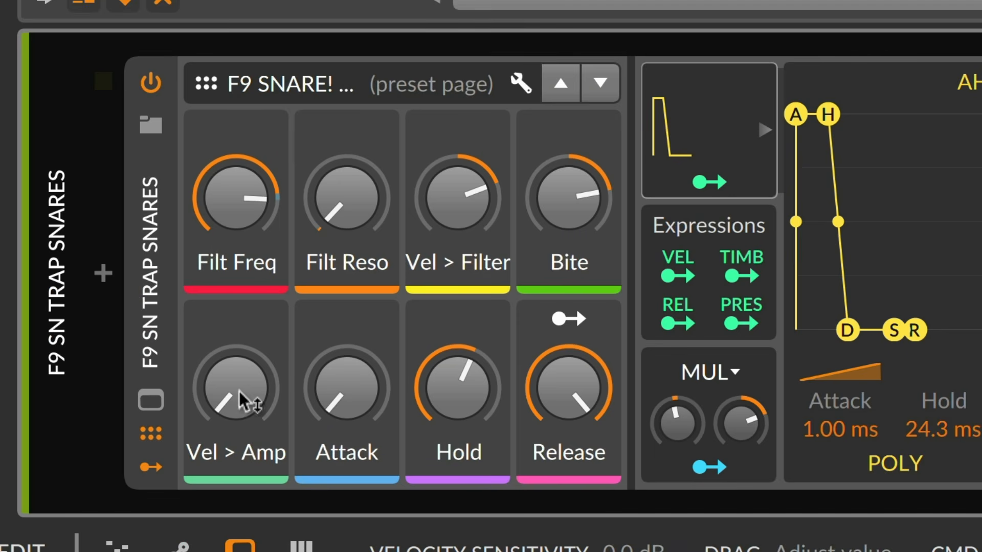
# Go through the Trap Snares Vel > Amp, Attack, Hold and Release controls
pyautogui.moveTo(248, 401)
pyautogui.mouseDown()
pyautogui.moveTo(248, 333)
pyautogui.moveTo(243, 389)
pyautogui.mouseUp()
pyautogui.moveTo(334, 389)
pyautogui.mouseDown()
pyautogui.moveTo(334, 361)
pyautogui.moveTo(334, 391)
pyautogui.mouseUp()
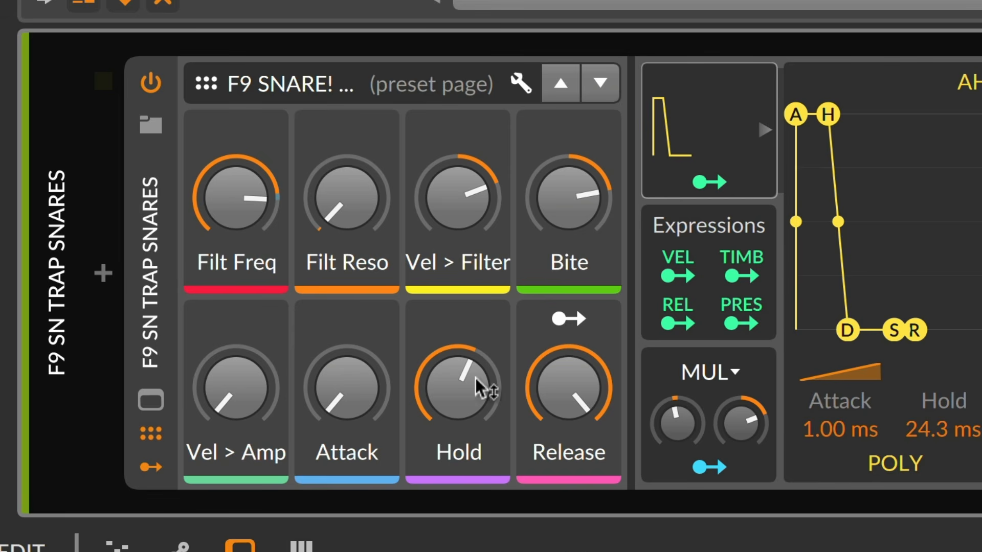
pyautogui.moveTo(565, 401); pyautogui.dragTo(565, 391)
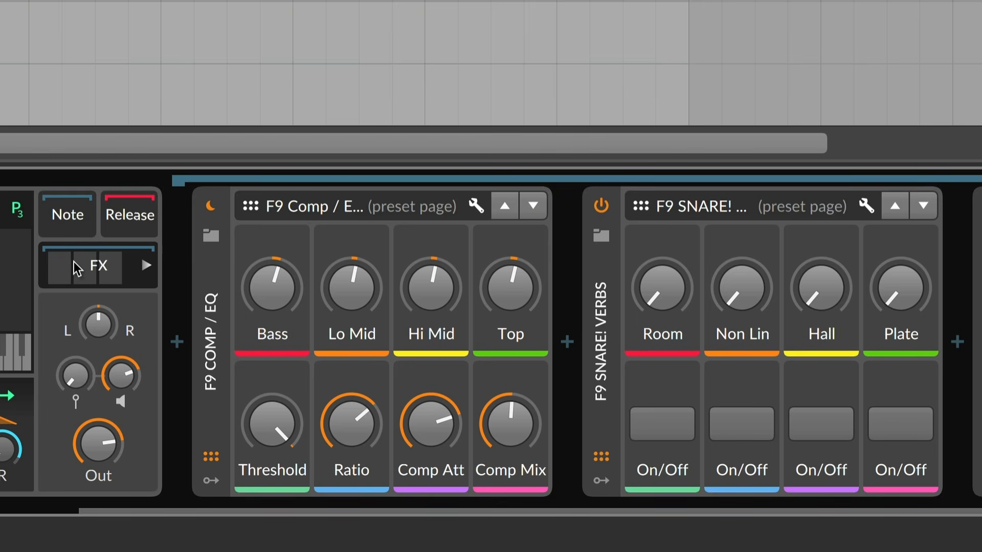
# Go over the four EQ bands of the F9 Comp / EQ device and lower its compressor Threshold
pyautogui.click(212, 308)
pyautogui.moveTo(282, 288); pyautogui.dragTo(303, 278)
pyautogui.moveTo(144, 299); pyautogui.dragTo(143, 298)
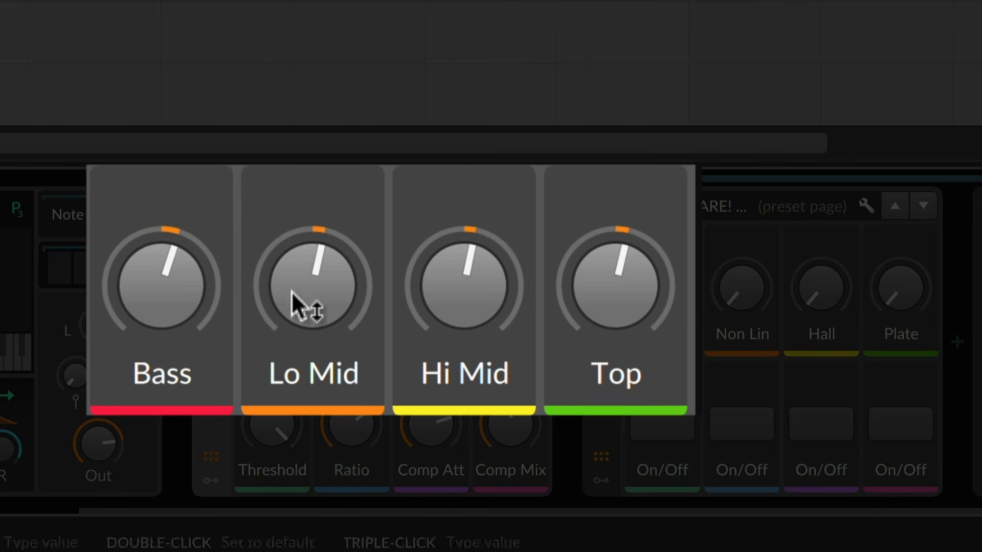
pyautogui.moveTo(592, 287); pyautogui.dragTo(592, 285)
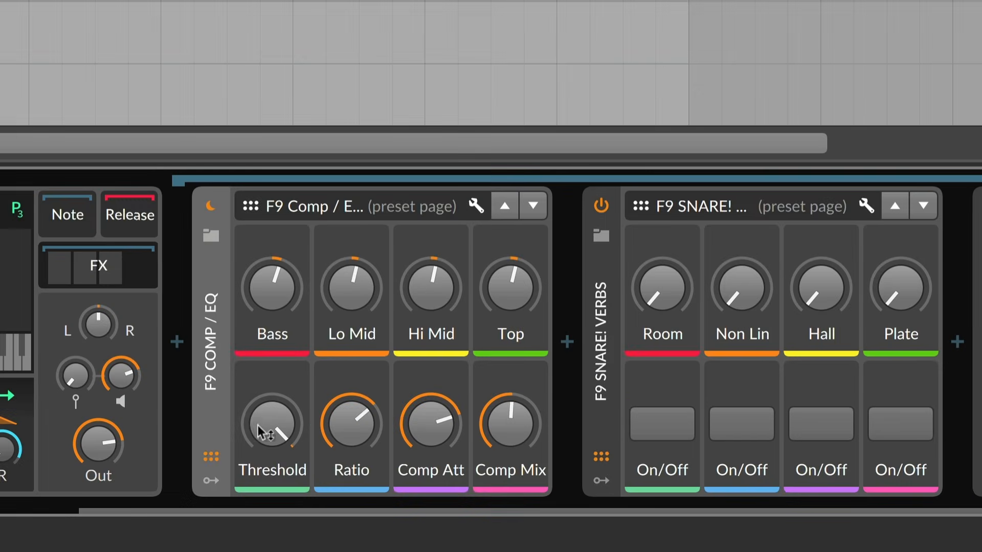
pyautogui.moveTo(270, 434); pyautogui.dragTo(269, 433)
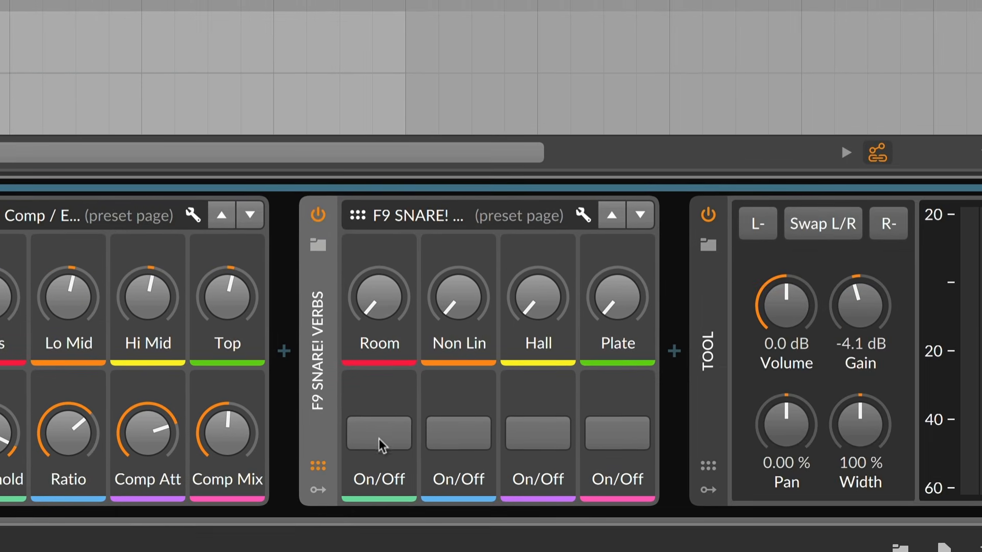
# Switch on the Room, Non Lin, Hall and Plate reverbs in the F9 SNARE! Verbs device
pyautogui.click(495, 431)
pyautogui.click(574, 430)
pyautogui.click(653, 429)
pyautogui.click(593, 435)
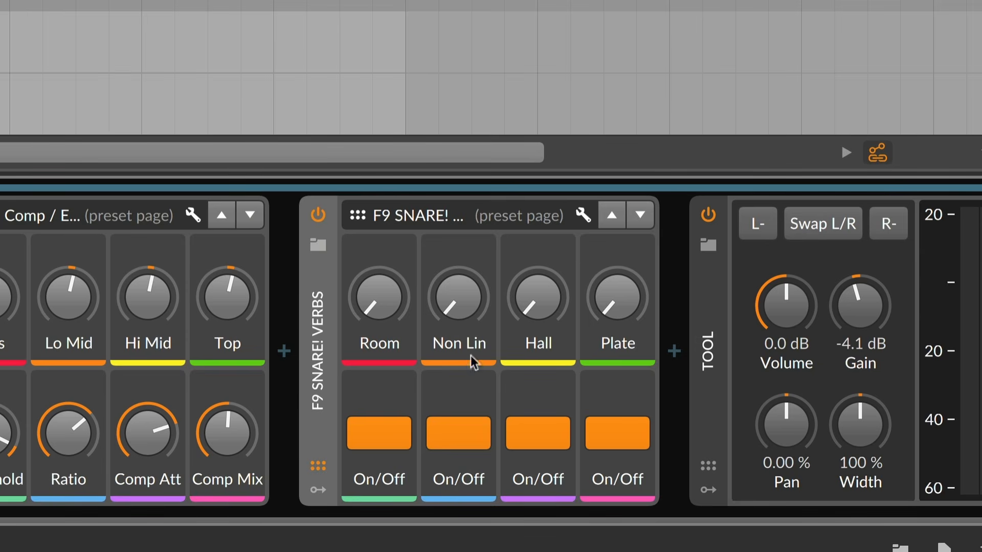
# Raise the Room, Non Lin, Hall and Plate reverb levels during playback, with Plate at about -13.7 dB
pyautogui.moveTo(378, 296)
pyautogui.mouseDown()
pyautogui.moveTo(378, 280)
pyautogui.moveTo(379, 307)
pyautogui.mouseUp()
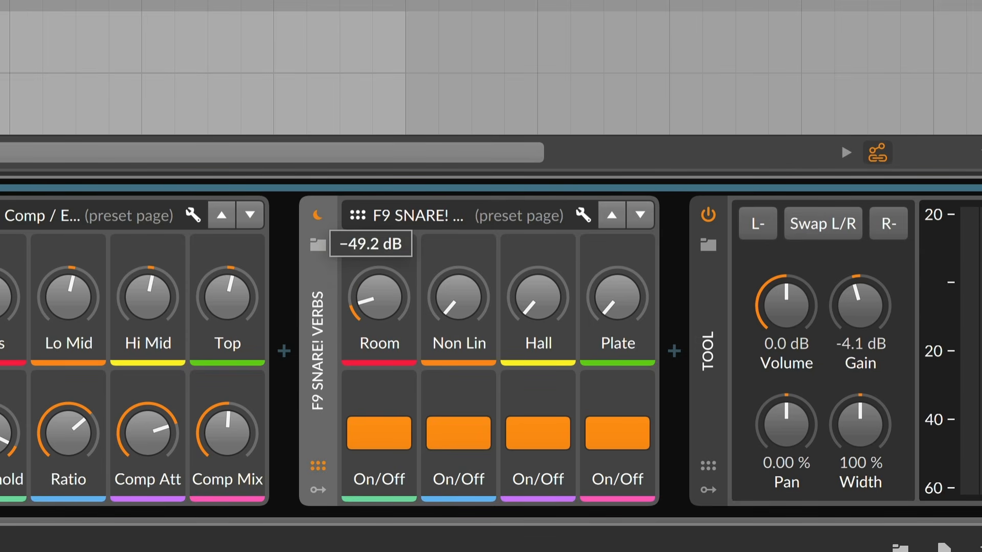
pyautogui.click(383, 300)
pyautogui.moveTo(457, 300); pyautogui.dragTo(457, 286)
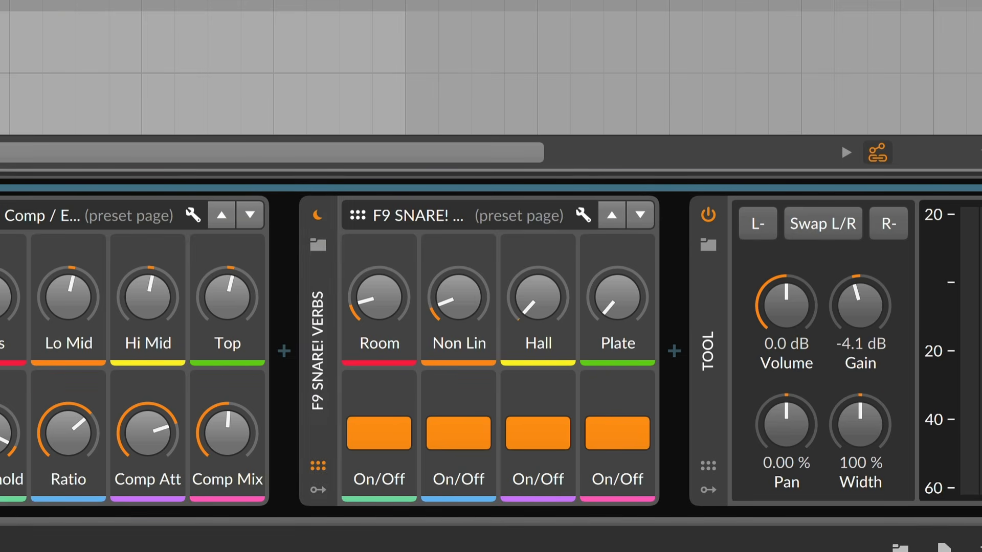
pyautogui.moveTo(384, 301); pyautogui.dragTo(384, 248)
pyautogui.moveTo(460, 306); pyautogui.dragTo(460, 267)
pyautogui.moveTo(520, 325); pyautogui.dragTo(520, 279)
pyautogui.moveTo(603, 307); pyautogui.dragTo(604, 261)
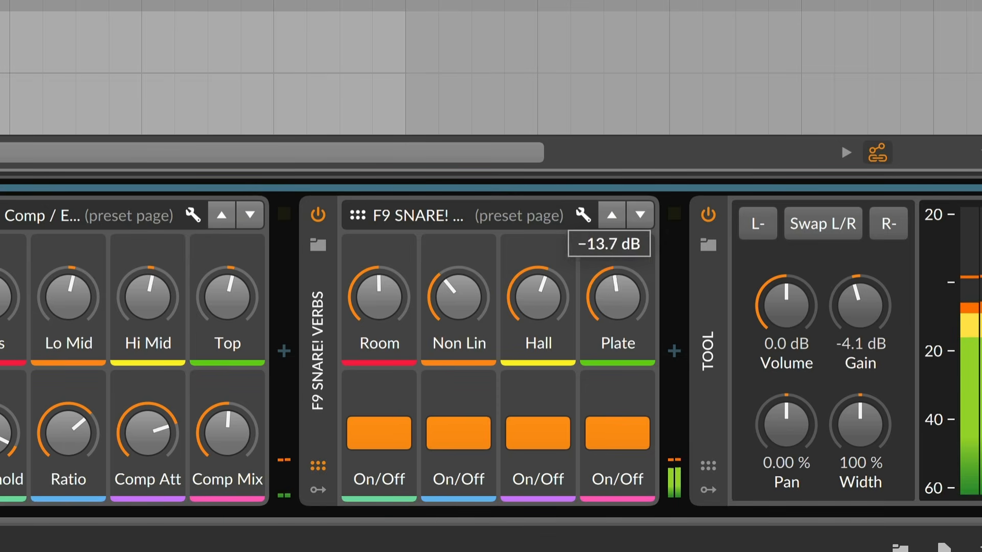
# Lower the Hall, Non Lin and Room levels, and bypass and re-enable the reverb device to compare
pyautogui.moveTo(546, 311); pyautogui.dragTo(546, 333)
pyautogui.moveTo(468, 307); pyautogui.dragTo(468, 327)
pyautogui.moveTo(386, 302); pyautogui.dragTo(386, 322)
pyautogui.click(318, 216)
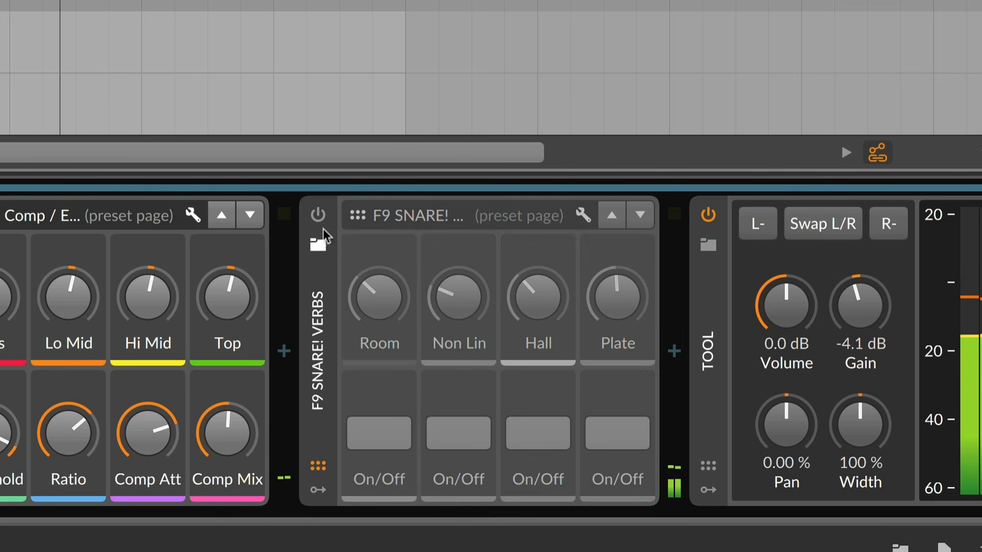
pyautogui.click(317, 216)
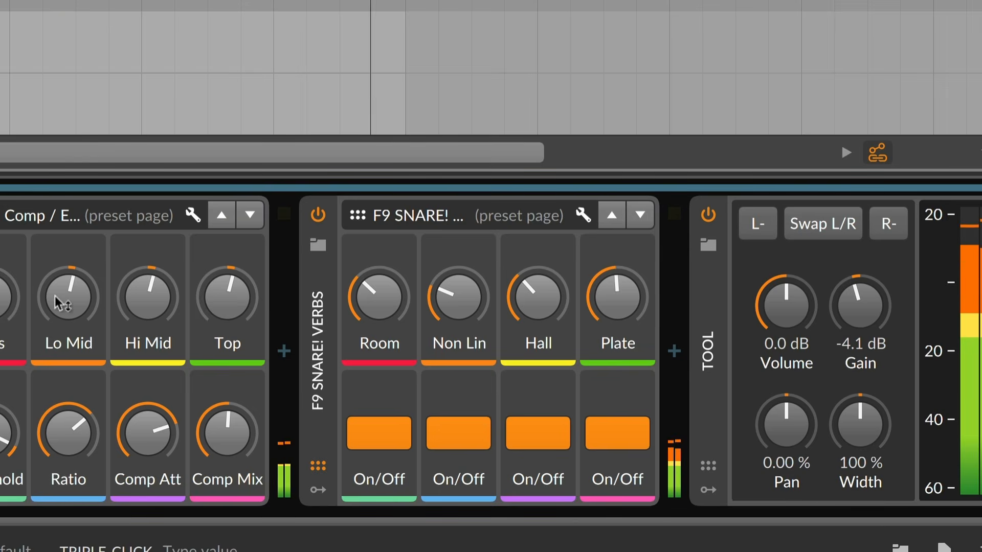
# Select the F9 SN Boom Bap track's clip at bar 8 and play the arrangement from there
pyautogui.hscroll(-6, 56, 297)
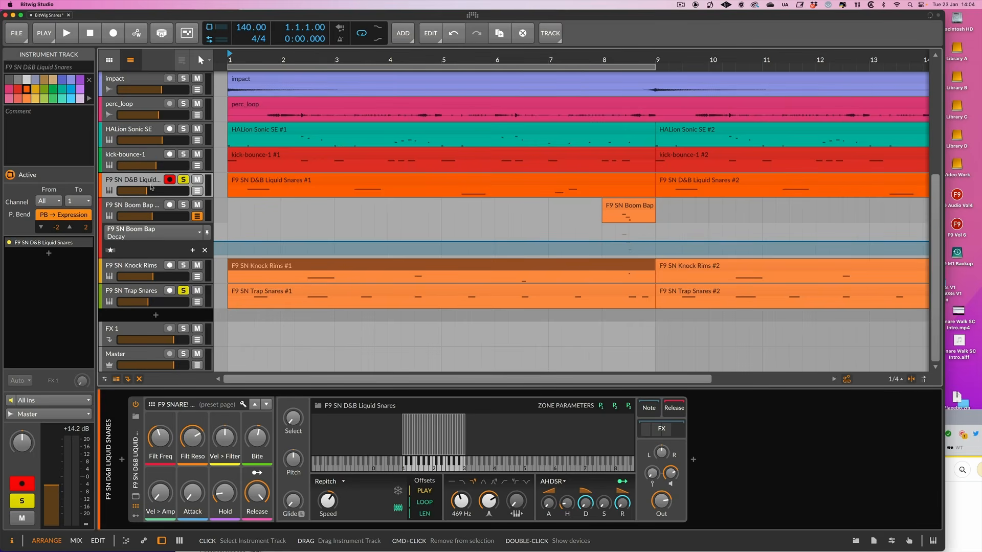
pyautogui.click(240, 213)
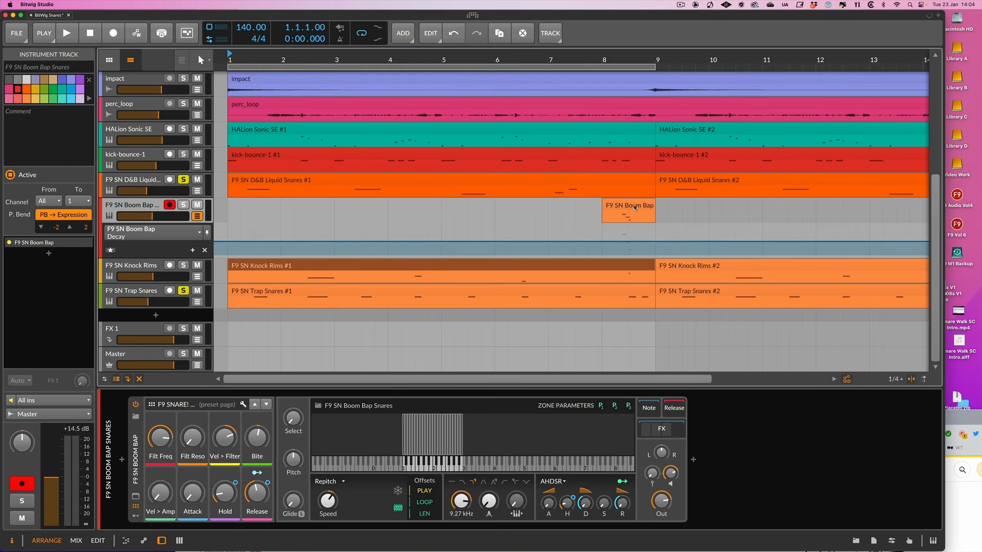
pyautogui.click(621, 200)
pyautogui.press('space')
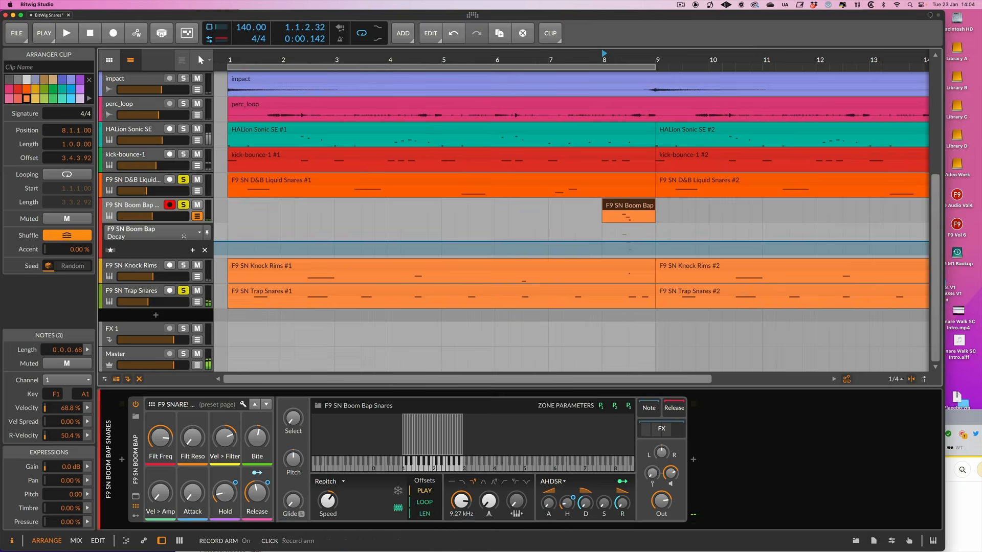
# Play the four F9 snare tracks soloed together, and turn off their solo to hear the full arrangement
pyautogui.click(158, 267)
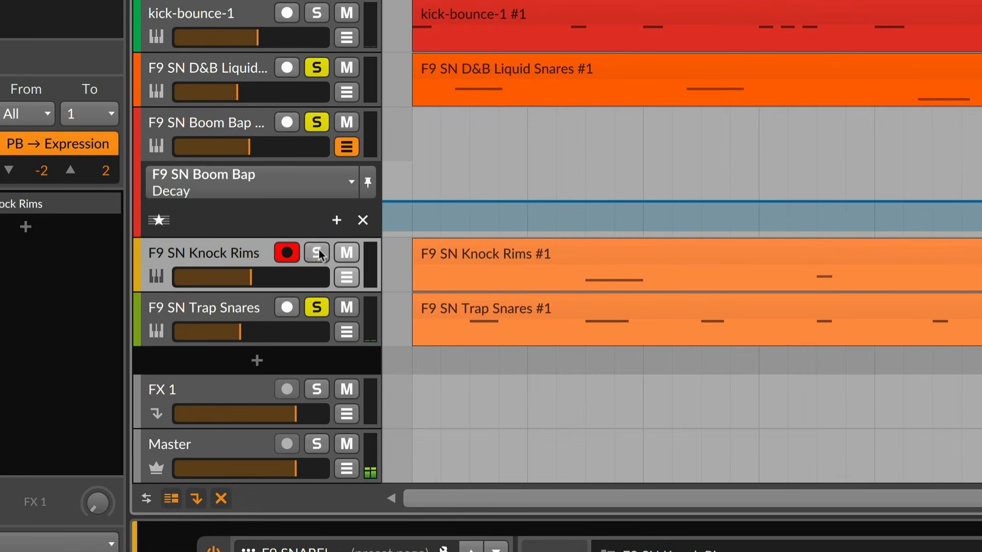
pyautogui.click(317, 252)
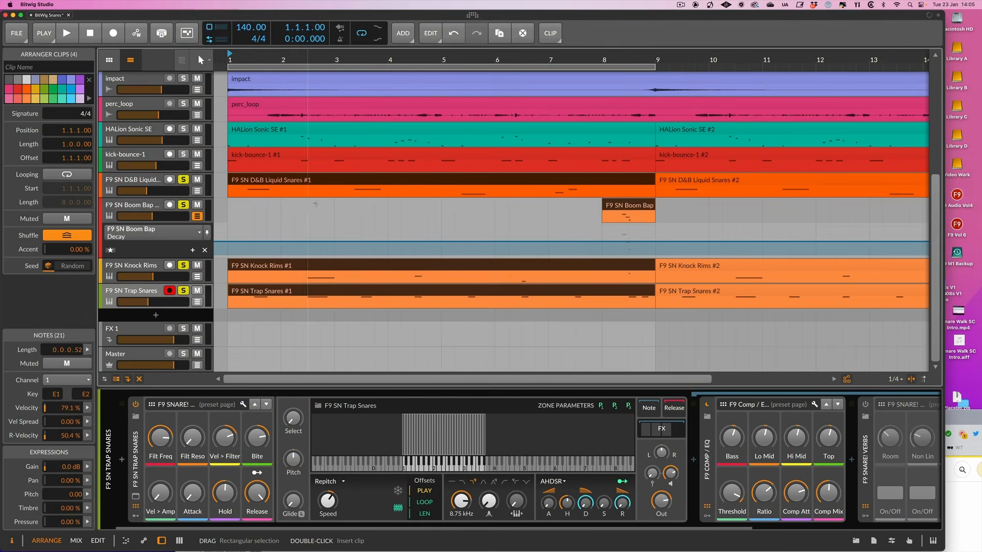
pyautogui.press('space')
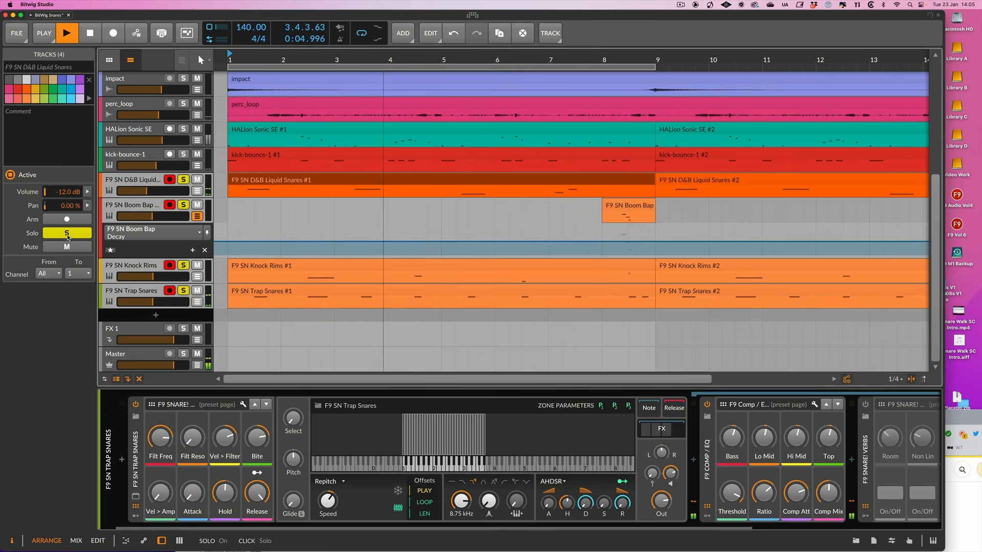
pyautogui.click(67, 235)
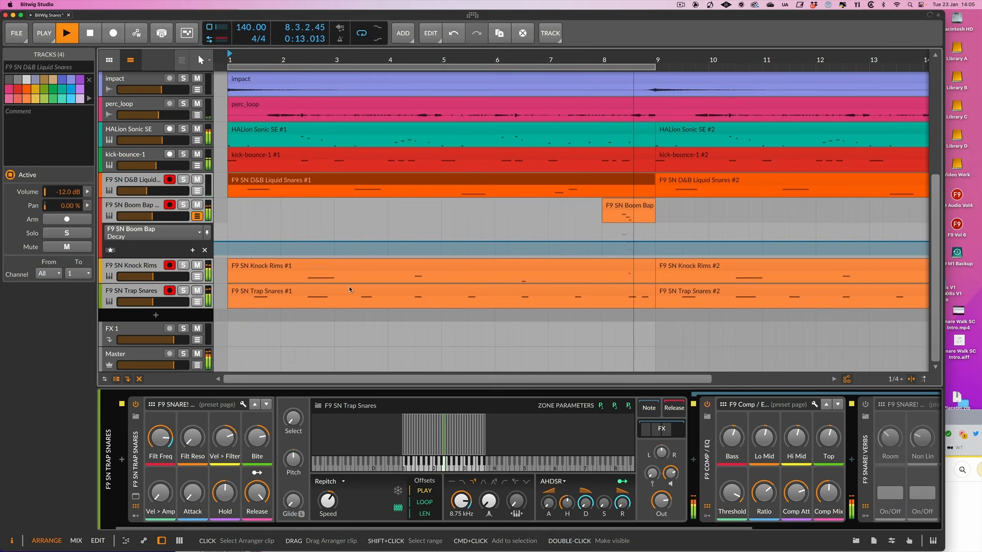
# Stop playback, switch to the F9 SN Trap Snares patch in Kontakt 7, and raise the amp Hold and lower the Decay
pyautogui.press('space')
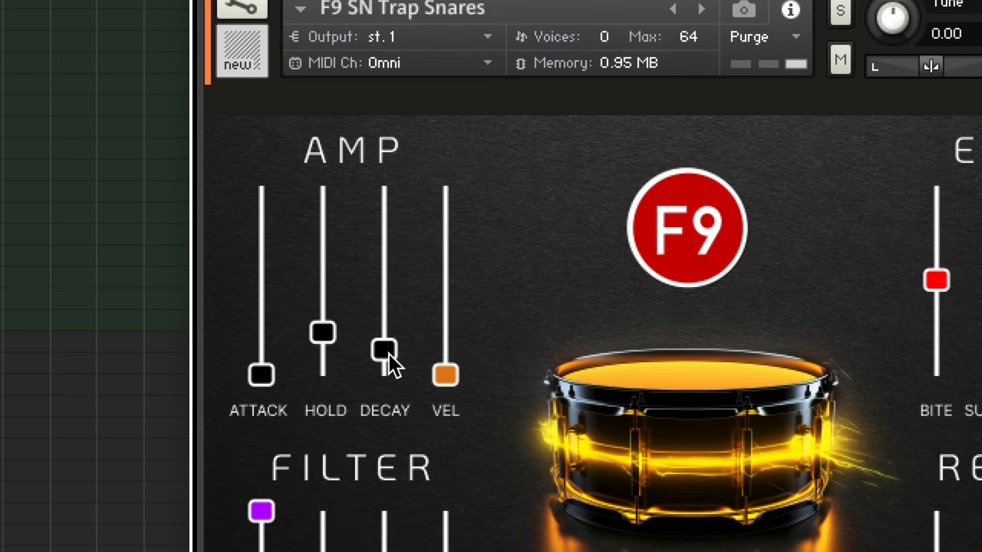
pyautogui.moveTo(388, 352); pyautogui.dragTo(423, 243)
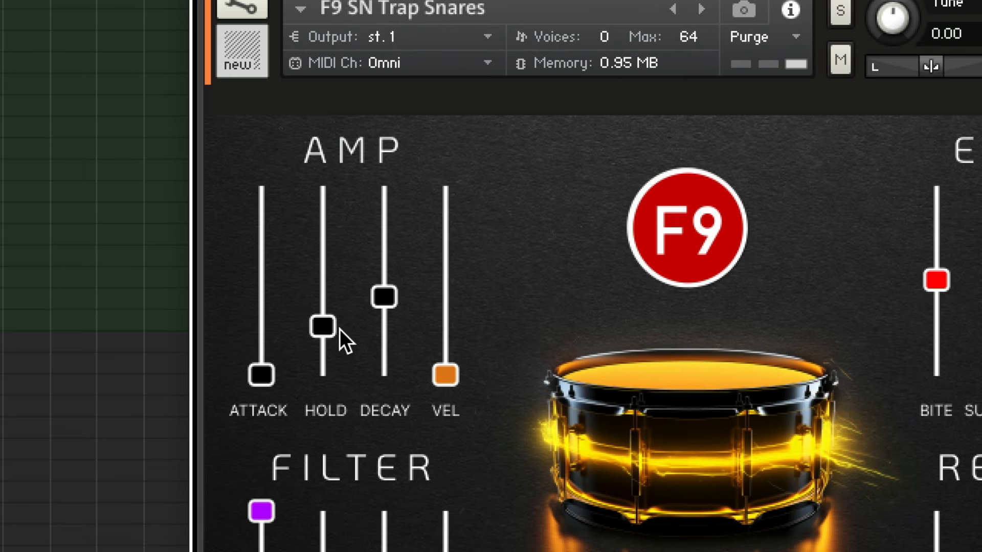
pyautogui.moveTo(389, 307); pyautogui.dragTo(386, 389)
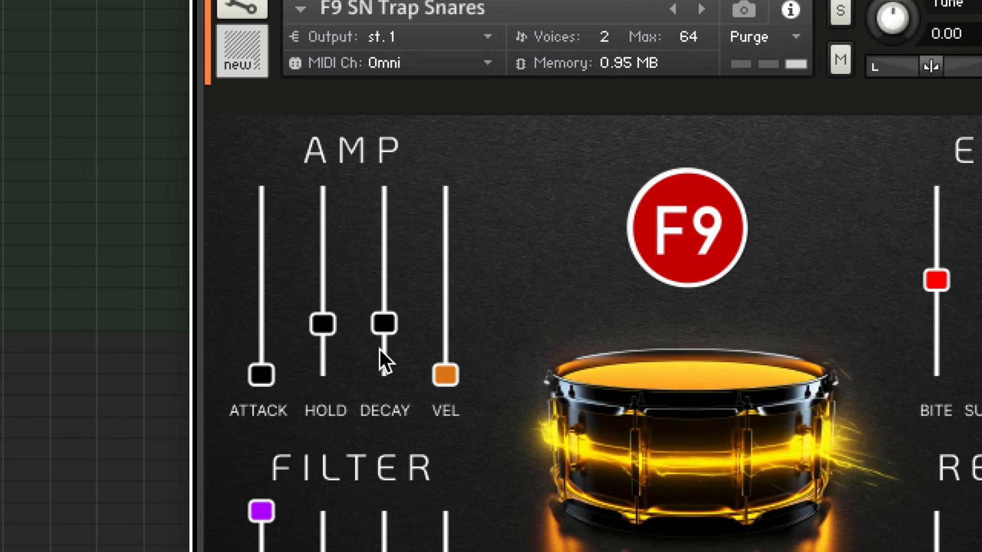
pyautogui.moveTo(322, 327); pyautogui.dragTo(326, 87)
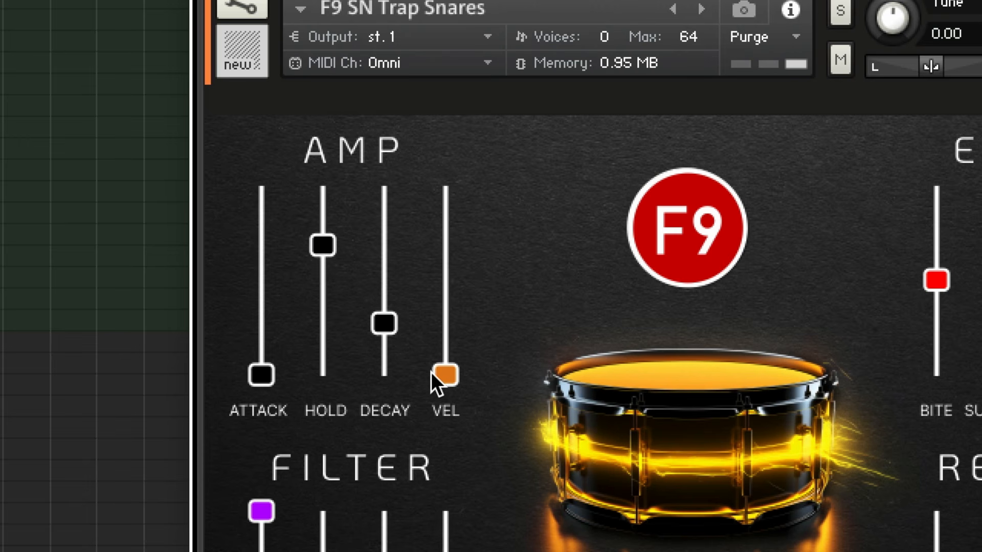
pyautogui.moveTo(449, 377); pyautogui.dragTo(428, 385)
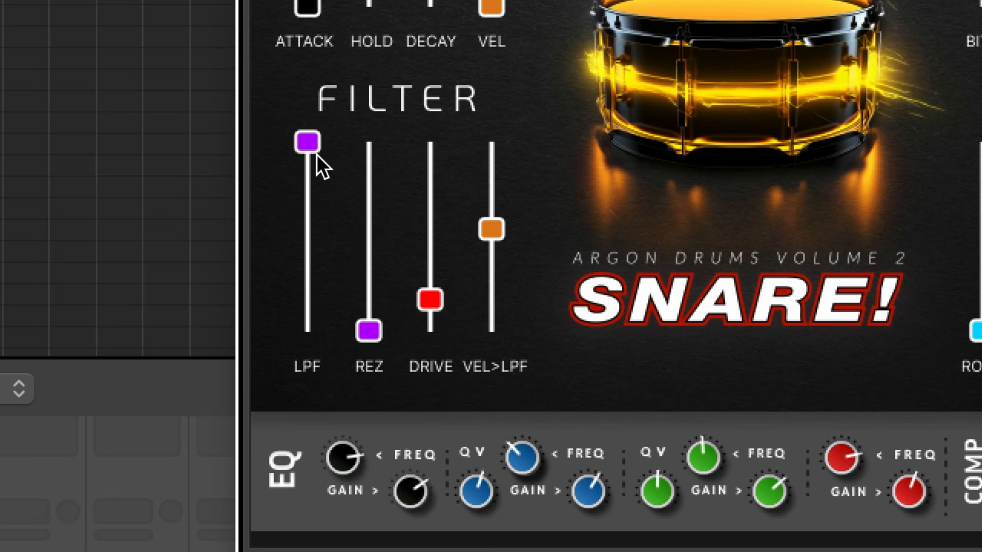
# Try the filter section by sweeping Drive up and back down, lowering the LPF cutoff and varying Rez
pyautogui.moveTo(373, 361); pyautogui.dragTo(409, 204)
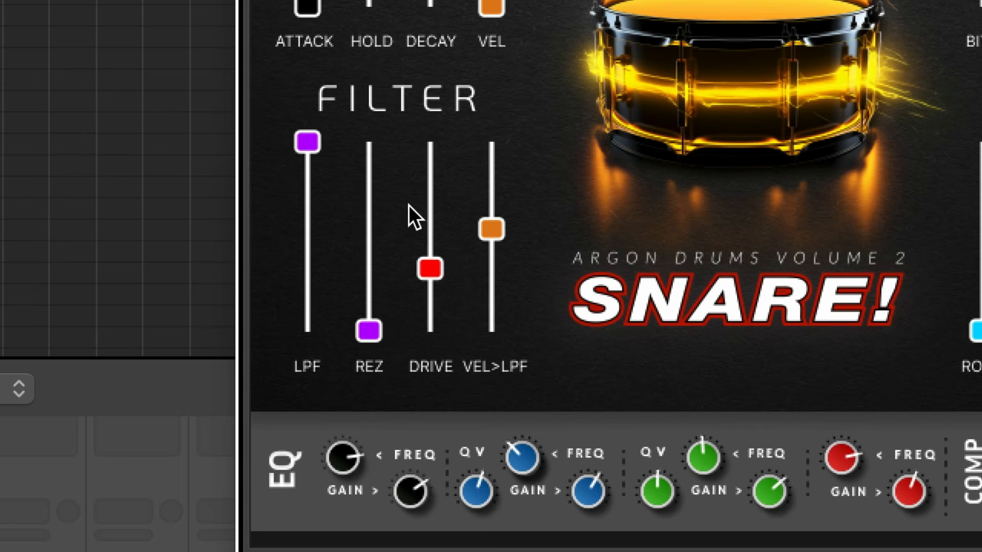
pyautogui.moveTo(409, 205); pyautogui.dragTo(404, 0)
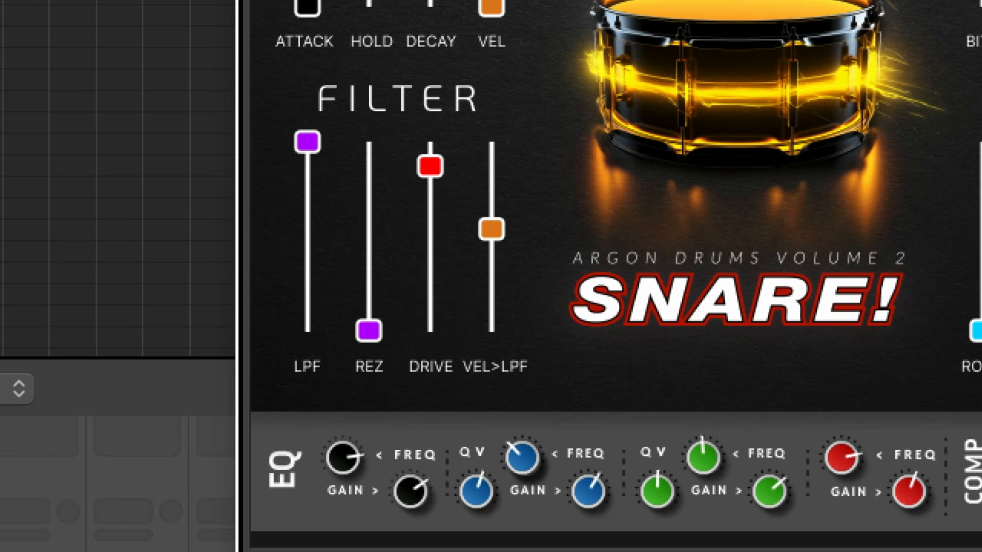
pyautogui.moveTo(308, 145); pyautogui.dragTo(308, 361)
pyautogui.moveTo(382, 333); pyautogui.dragTo(378, 6)
pyautogui.moveTo(435, 159); pyautogui.dragTo(444, 285)
pyautogui.moveTo(425, 207); pyautogui.dragTo(417, 401)
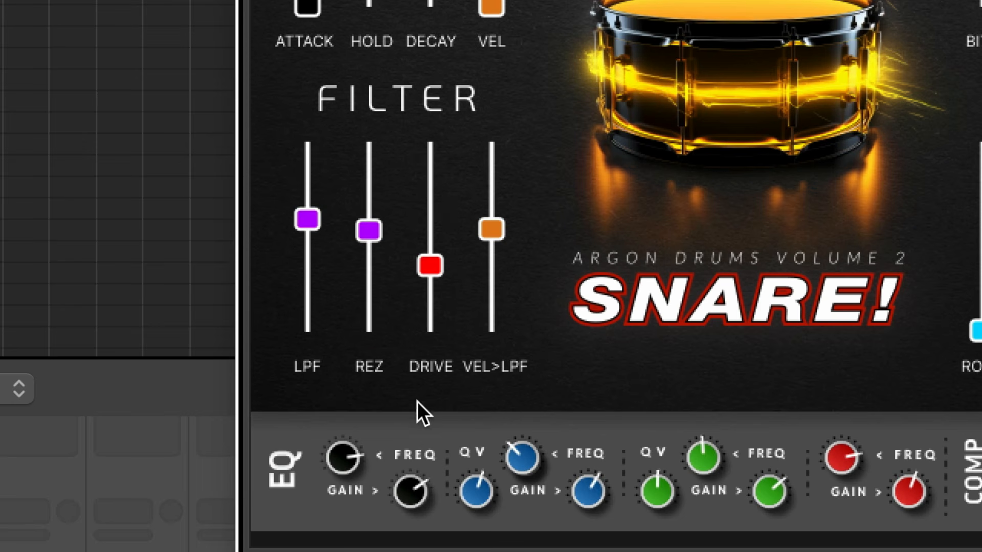
pyautogui.moveTo(370, 293); pyautogui.dragTo(369, 288)
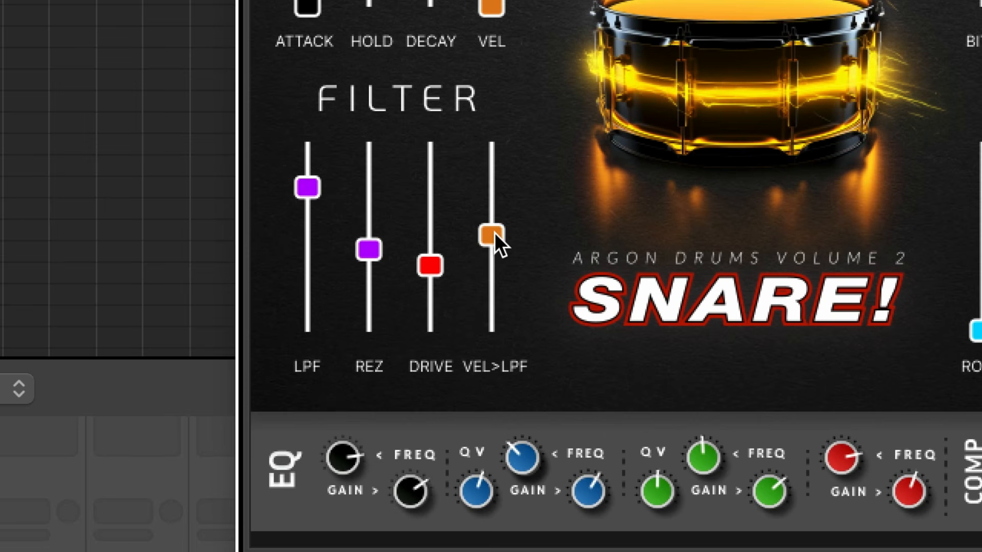
pyautogui.moveTo(368, 251); pyautogui.dragTo(369, 330)
pyautogui.moveTo(430, 264); pyautogui.dragTo(430, 330)
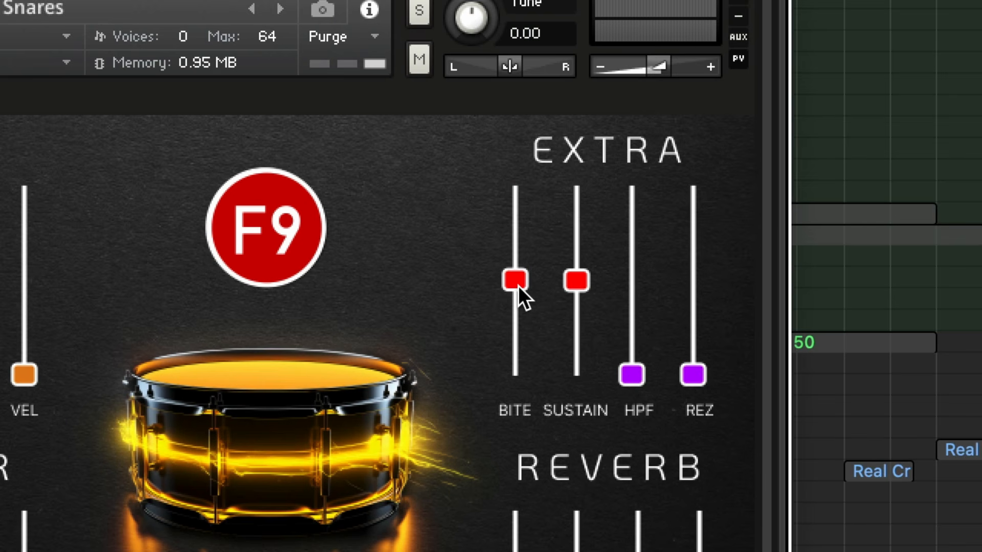
# Try raised Sustain and Bite settings in the Extra section and return both to centre
pyautogui.moveTo(516, 280)
pyautogui.mouseDown()
pyautogui.moveTo(524, 184)
pyautogui.moveTo(516, 263)
pyautogui.mouseUp()
pyautogui.moveTo(571, 281); pyautogui.dragTo(567, 256)
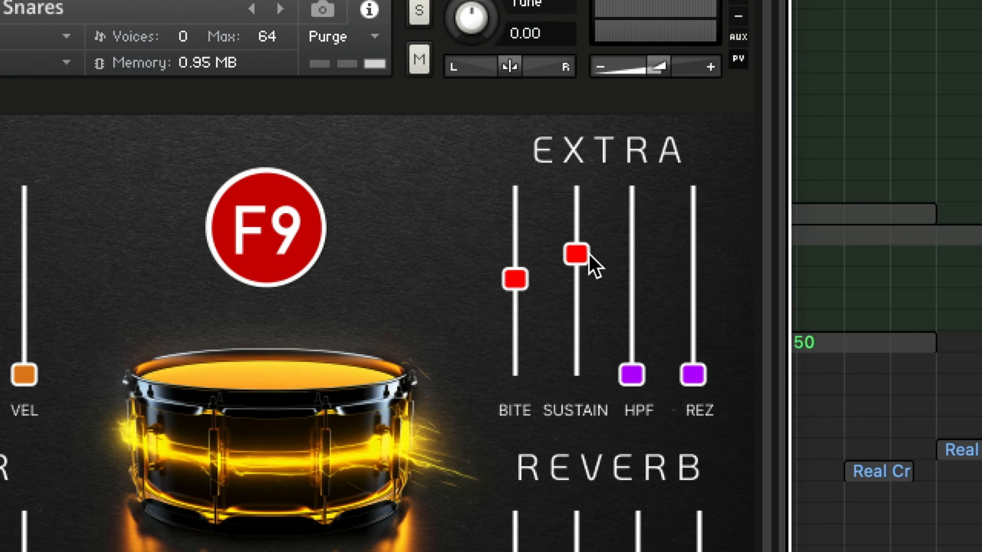
pyautogui.moveTo(578, 256); pyautogui.dragTo(577, 282)
pyautogui.moveTo(517, 281); pyautogui.dragTo(481, 72)
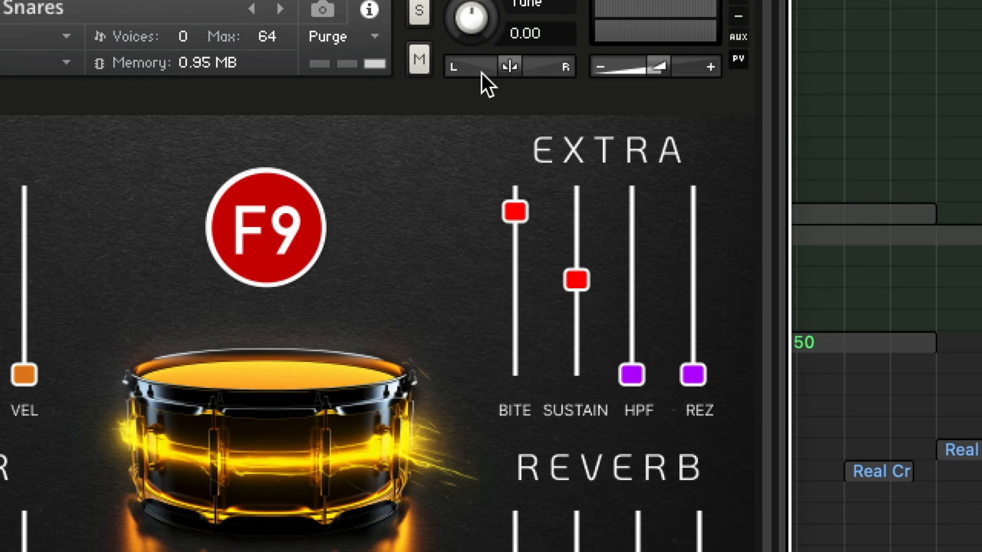
pyautogui.keyDown('super'); pyautogui.click(517, 214); pyautogui.keyUp('super')
# During playback, raise Bite and Sustain and reset both, and lower the Extra section's HPF
pyautogui.press('space')
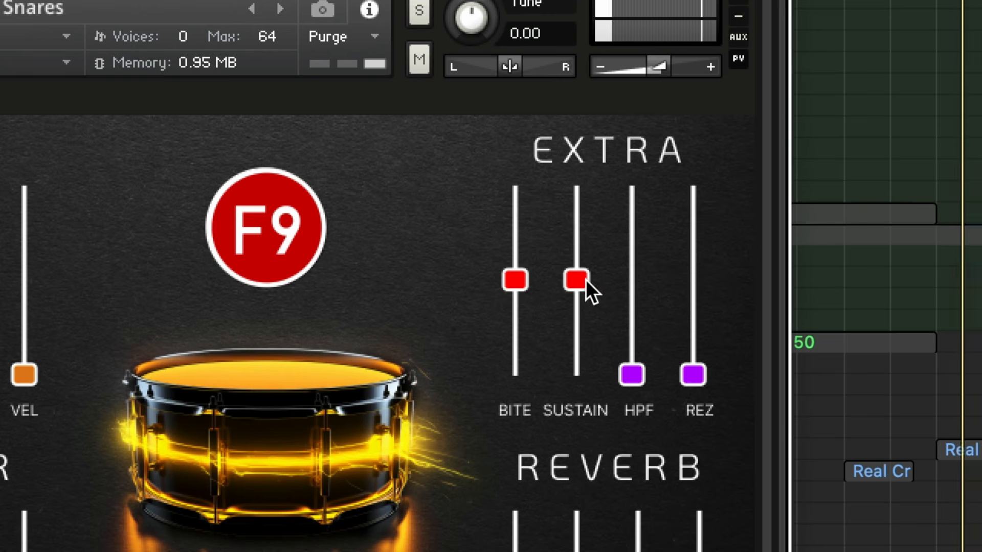
pyautogui.moveTo(515, 280); pyautogui.dragTo(508, 130)
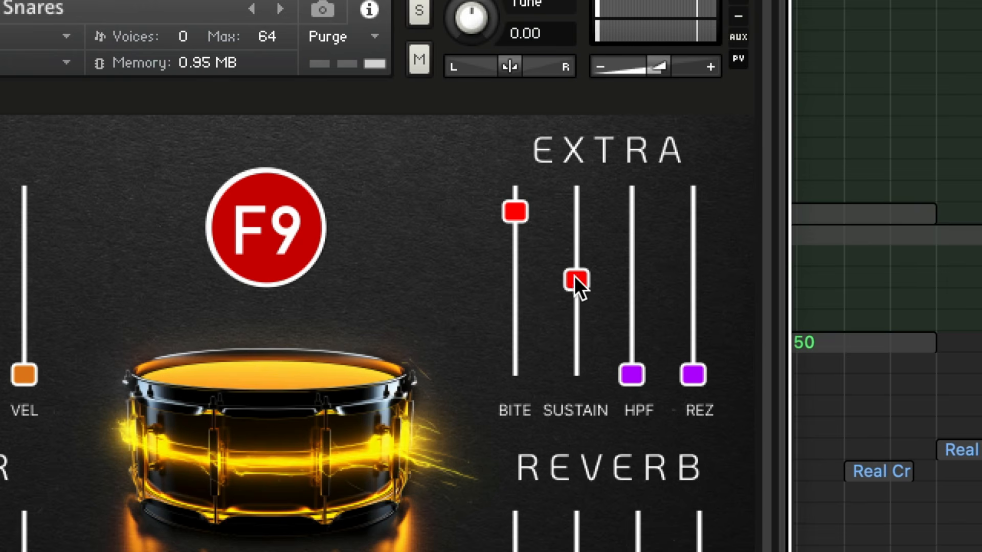
pyautogui.moveTo(575, 278); pyautogui.dragTo(560, 124)
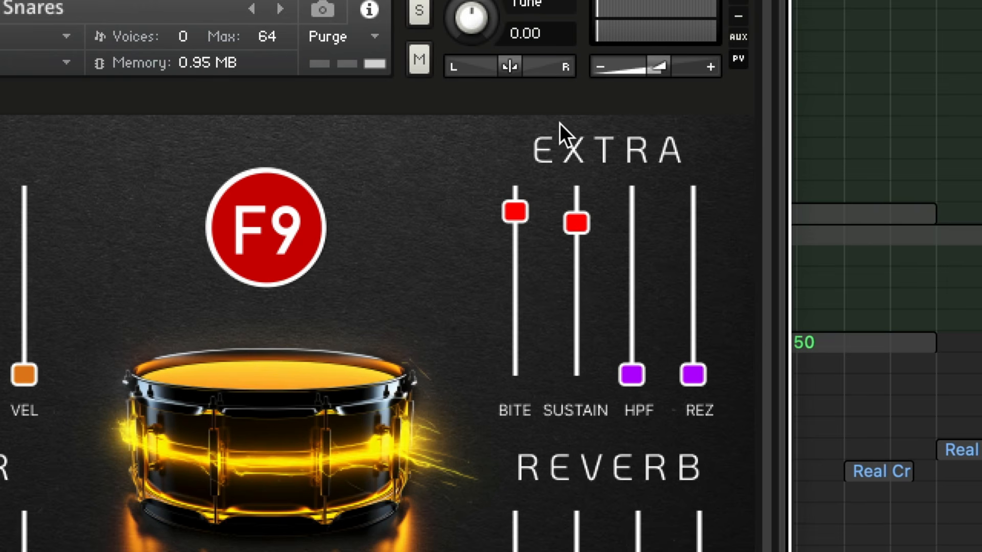
pyautogui.keyDown('super'); pyautogui.click(576, 225); pyautogui.keyUp('super')
pyautogui.keyDown('super'); pyautogui.click(513, 211); pyautogui.keyUp('super')
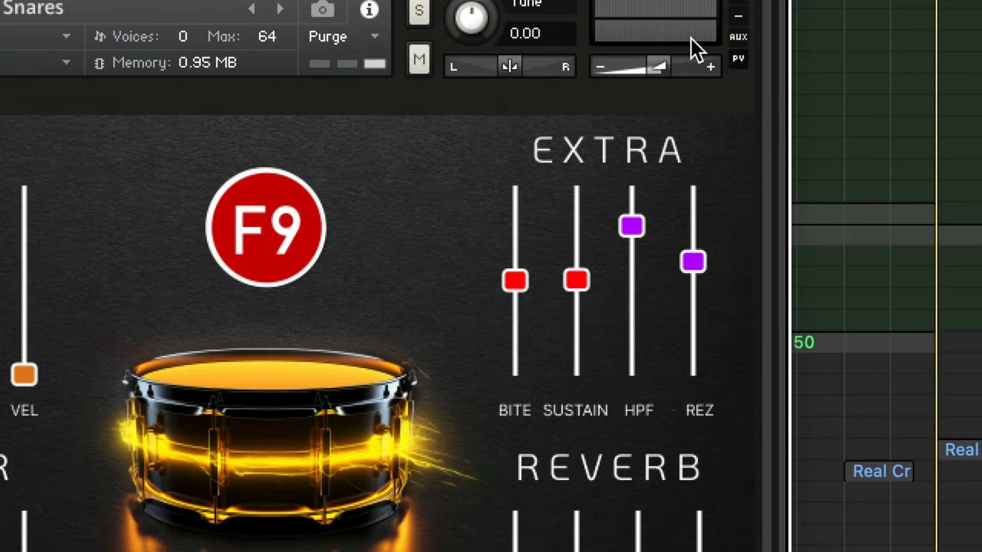
pyautogui.moveTo(637, 223); pyautogui.dragTo(613, 551)
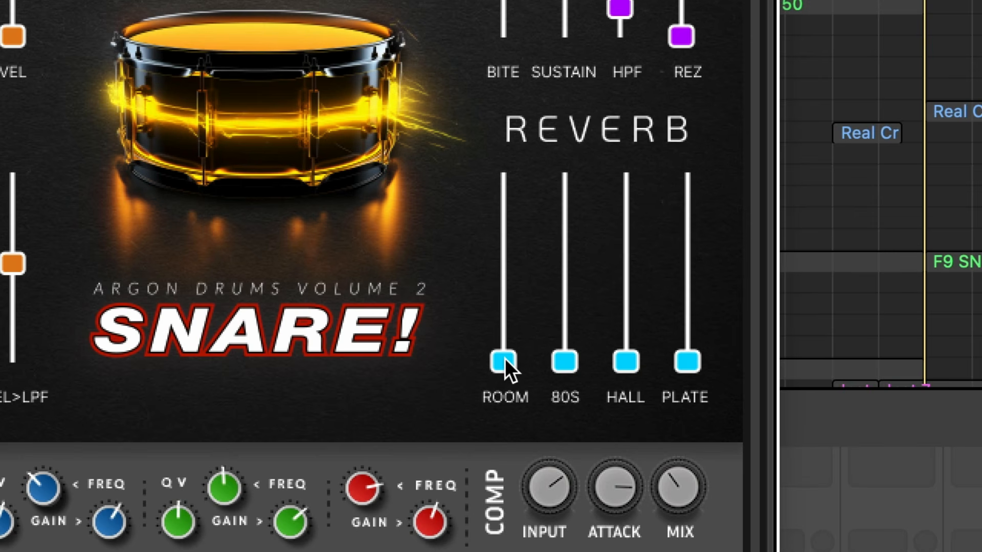
# Try the Room, 80s, Hall and Plate reverb levels and leave each slightly raised
pyautogui.moveTo(498, 362); pyautogui.dragTo(474, 413)
pyautogui.moveTo(567, 308); pyautogui.dragTo(603, 393)
pyautogui.moveTo(630, 360); pyautogui.dragTo(620, 535)
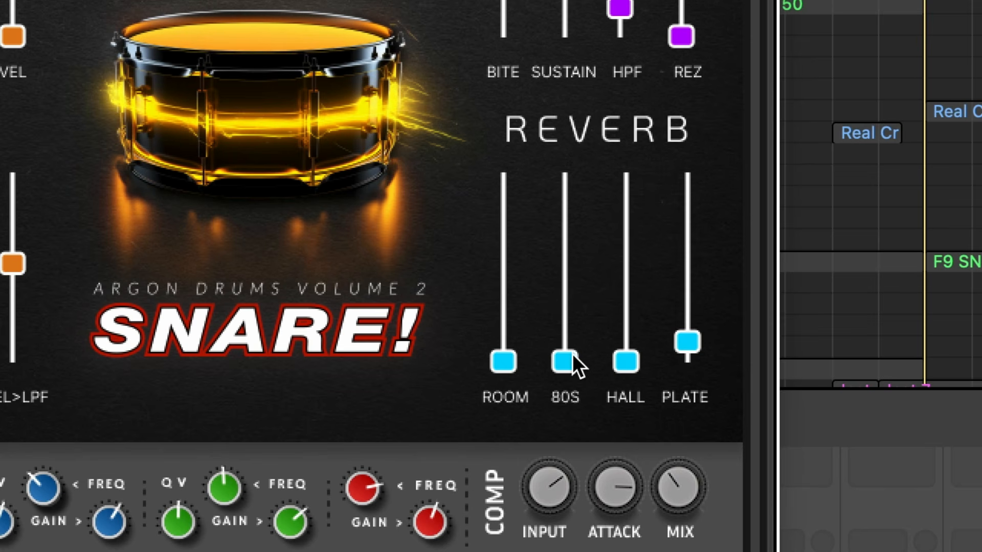
pyautogui.moveTo(574, 358); pyautogui.dragTo(581, 305)
pyautogui.moveTo(632, 368); pyautogui.dragTo(628, 348)
pyautogui.moveTo(512, 281); pyautogui.dragTo(520, 221)
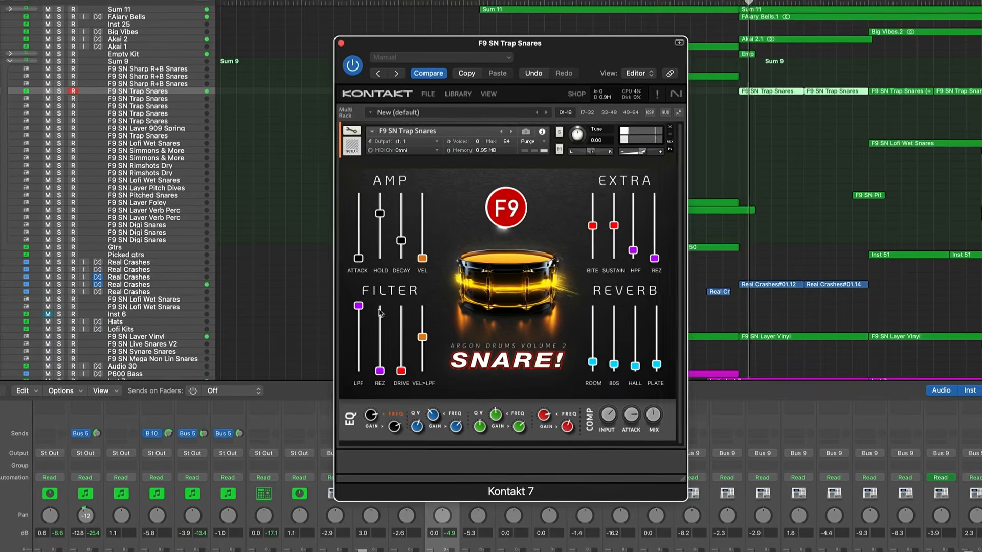
# Adjust the compressor's Input, Attack and Mix
pyautogui.moveTo(359, 306); pyautogui.dragTo(359, 340)
pyautogui.moveTo(380, 371); pyautogui.dragTo(381, 331)
pyautogui.moveTo(399, 379); pyautogui.dragTo(397, 344)
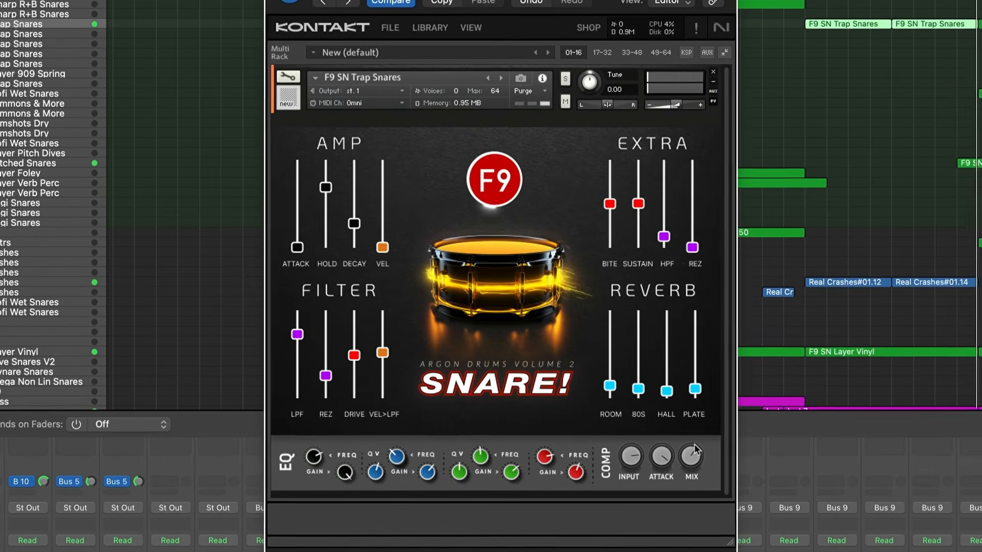
# Raise the Extra Sustain, the 80s and Plate reverb levels and the filter LPF slightly
pyautogui.moveTo(642, 201); pyautogui.dragTo(641, 189)
pyautogui.moveTo(645, 396); pyautogui.dragTo(646, 385)
pyautogui.moveTo(712, 399); pyautogui.dragTo(712, 391)
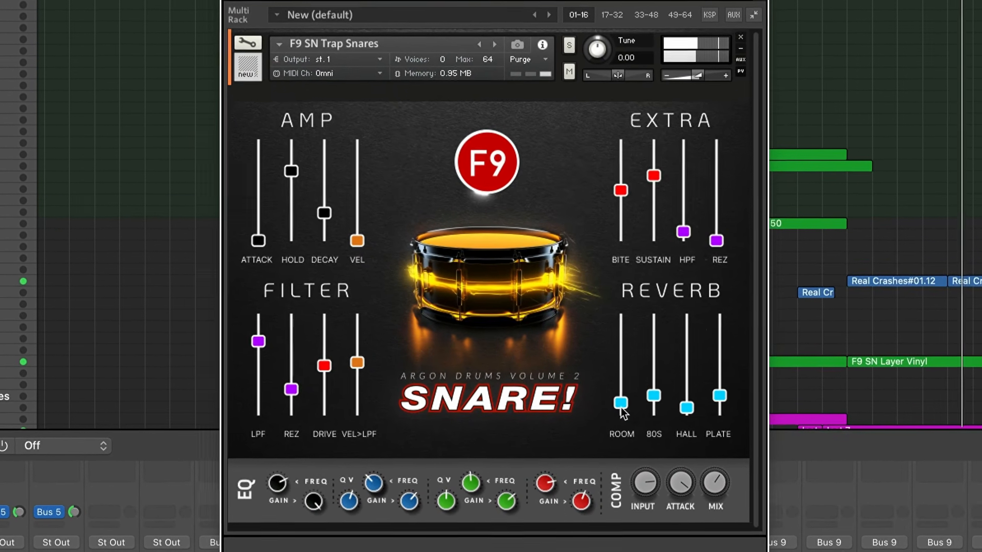
pyautogui.moveTo(250, 342); pyautogui.dragTo(250, 331)
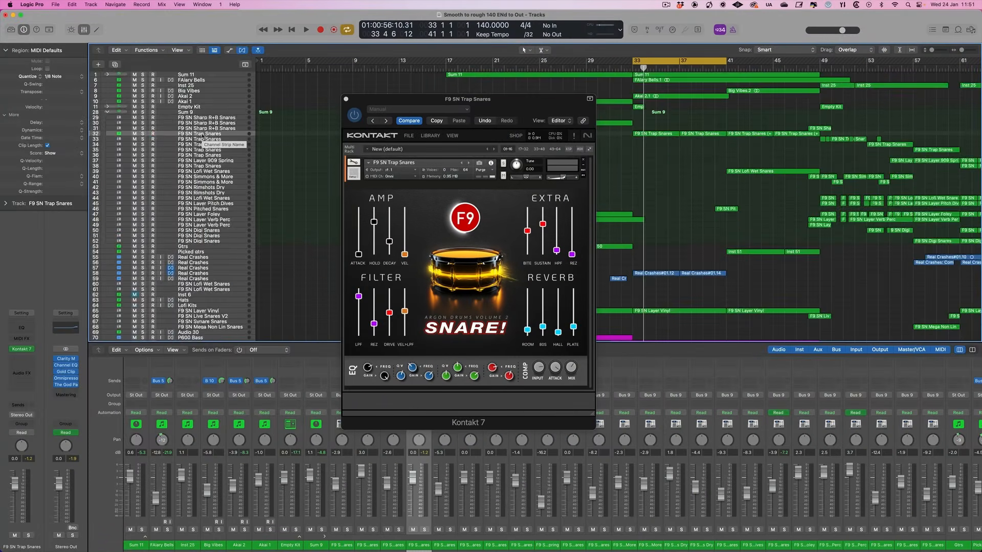
# Show track automation and review the Kontakt 7 parameters available for automating the F9 SN Trap Snares track
pyautogui.press('a')
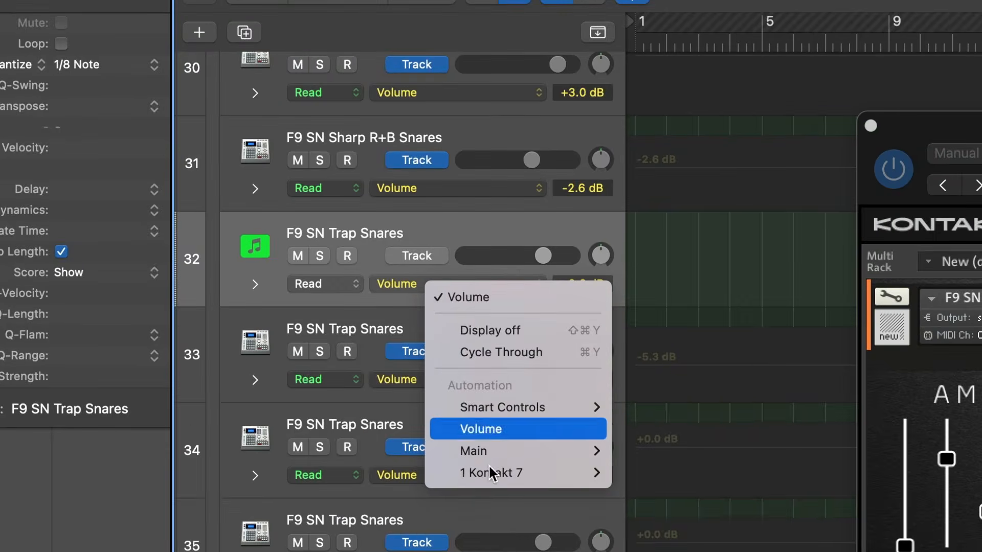
pyautogui.moveTo(210, 230)
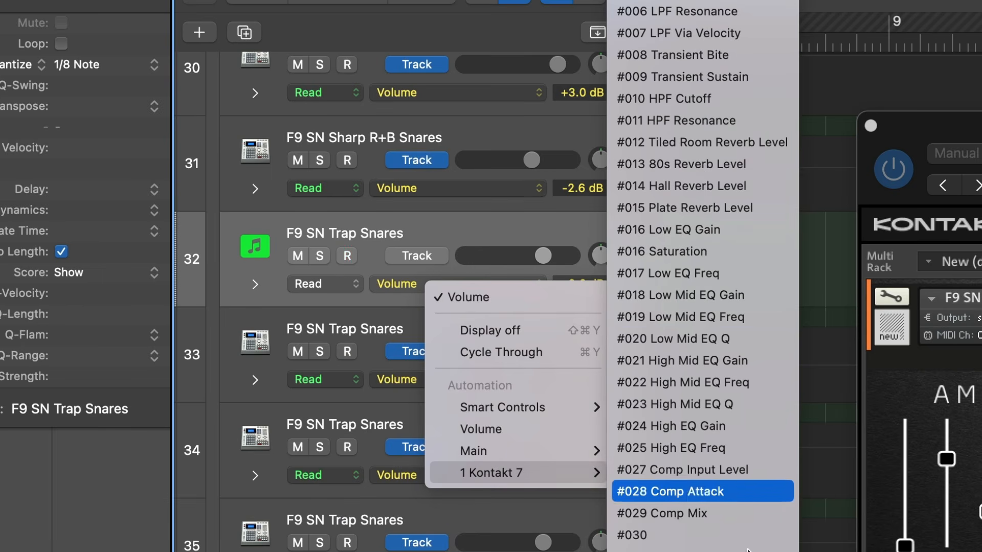
pyautogui.scroll(-10, 696, 509)
pyautogui.scroll(-20, 703, 276)
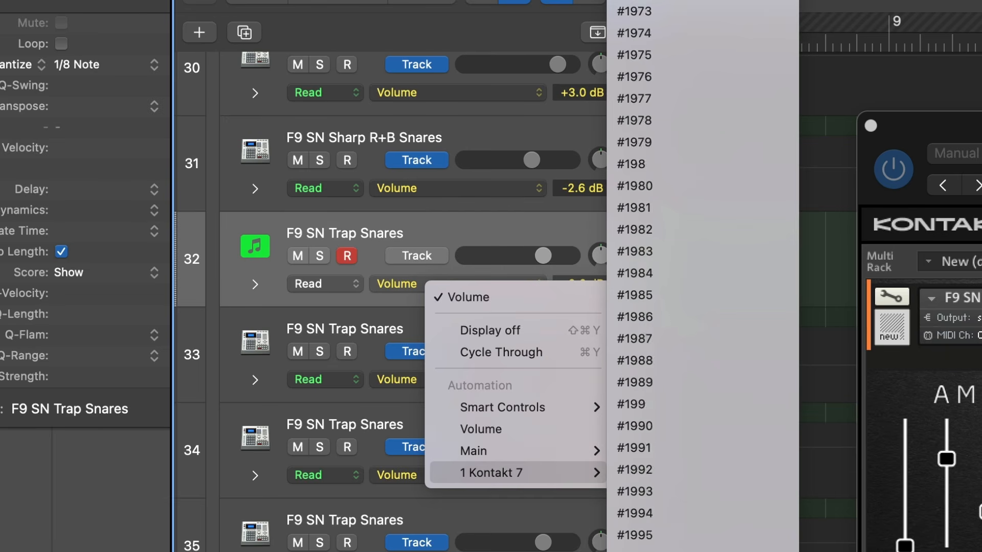
pyautogui.scroll(20, 702, 276)
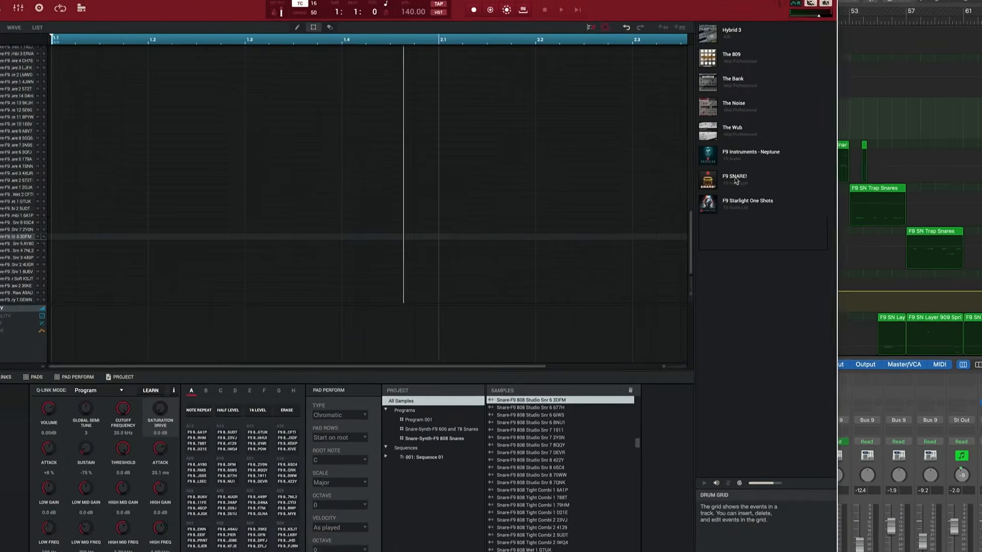
# Open the F9 SNARE! expansion in the MPC plug-in and expand its Layer and Digital snare programs
pyautogui.click(776, 198)
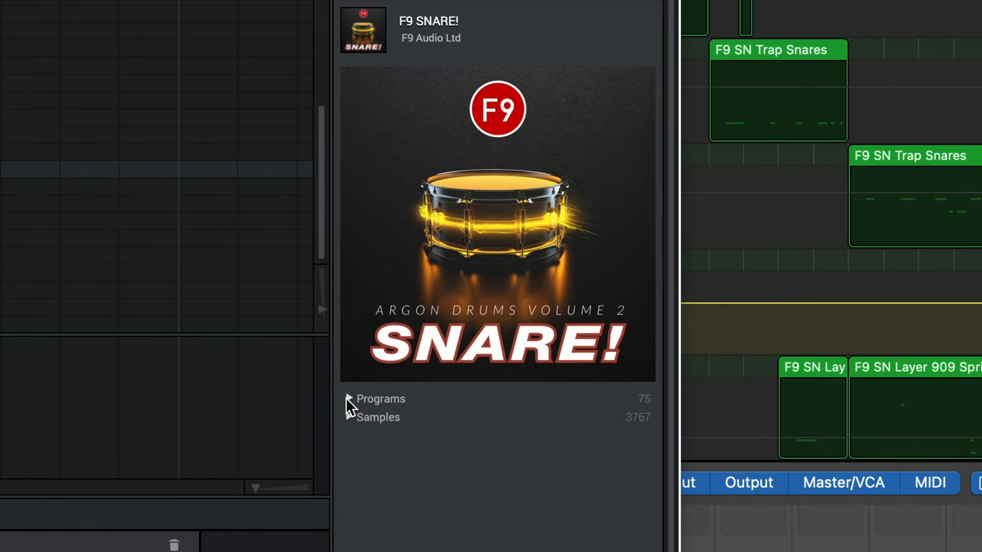
pyautogui.click(349, 399)
pyautogui.click(361, 417)
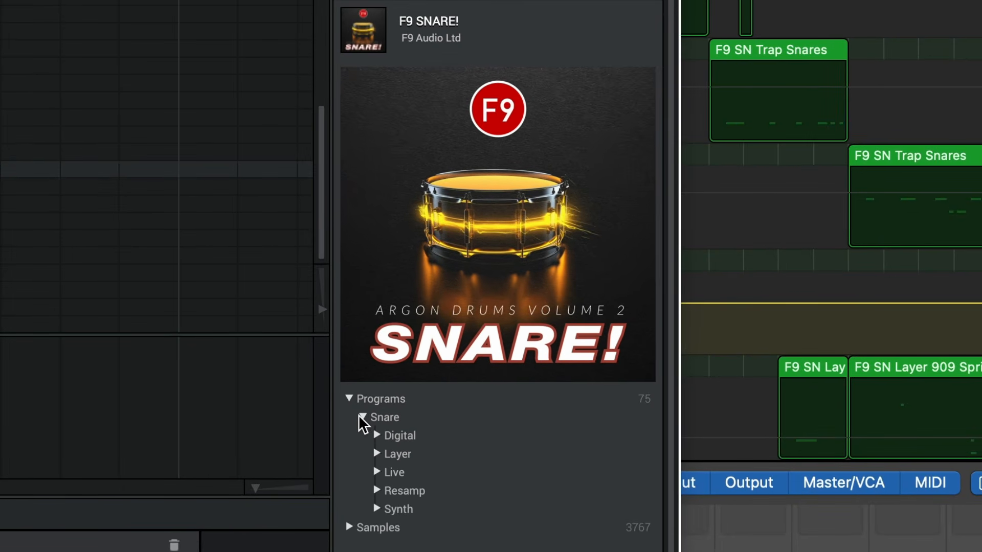
pyautogui.click(376, 453)
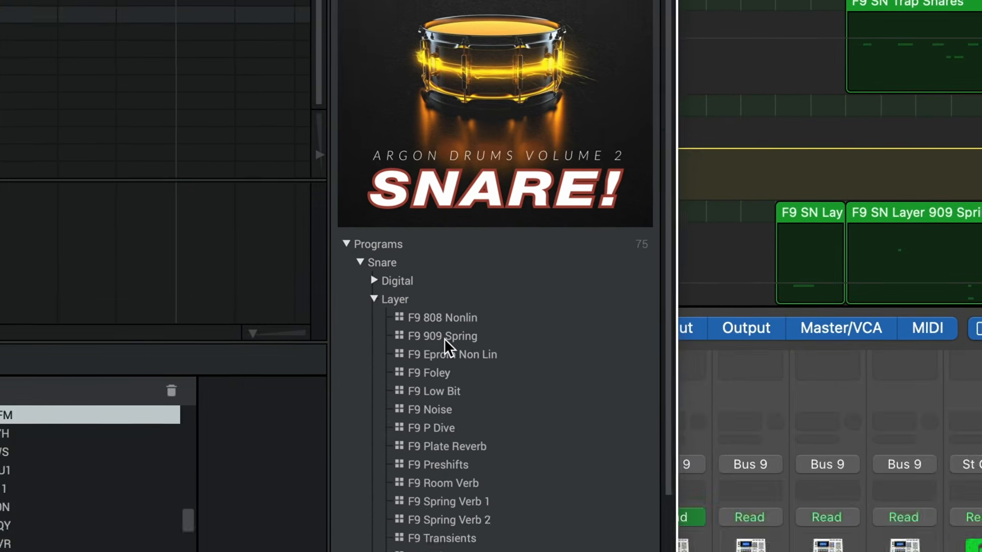
pyautogui.click(444, 491)
pyautogui.click(427, 287)
pyautogui.click(376, 435)
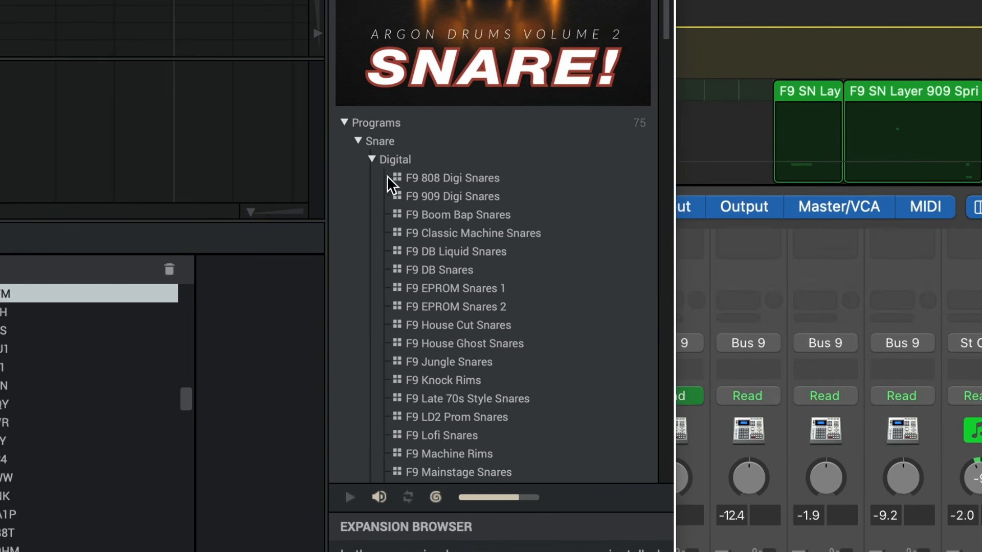
# Browse the Digital snare programs, highlighting entries such as F9 Jungle Snares and F9 Machine Rims
pyautogui.click(452, 233)
pyautogui.click(456, 290)
pyautogui.click(453, 345)
pyautogui.click(455, 364)
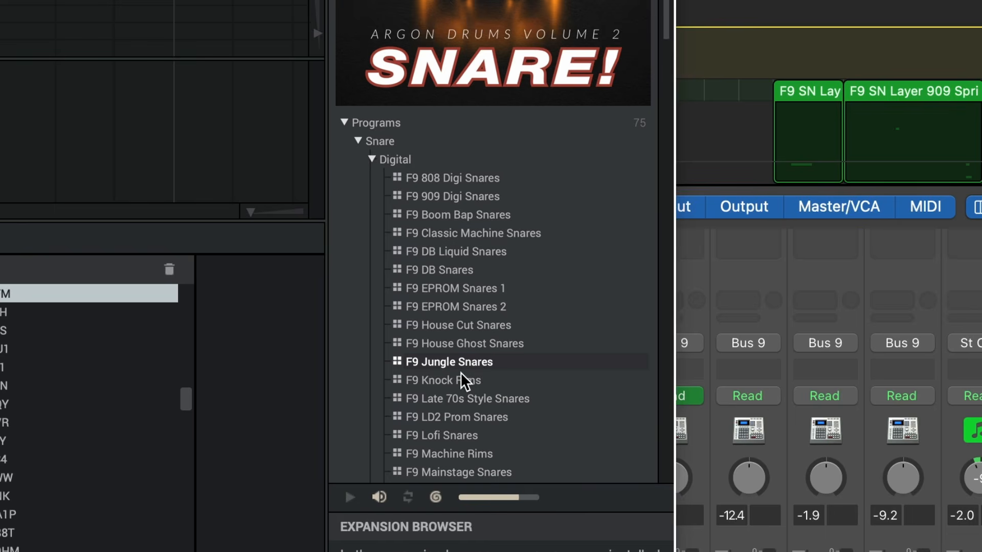
pyautogui.scroll(-3, 465, 381)
pyautogui.click(449, 388)
pyautogui.scroll(-4, 449, 389)
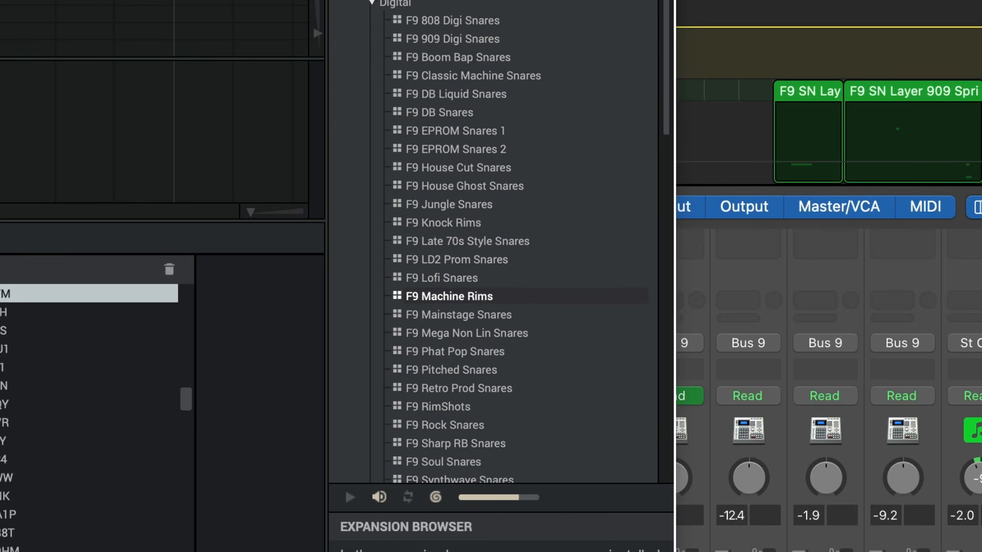
# Collapse the Digital and Layer program folders and expand the Synth folder
pyautogui.click(366, 2)
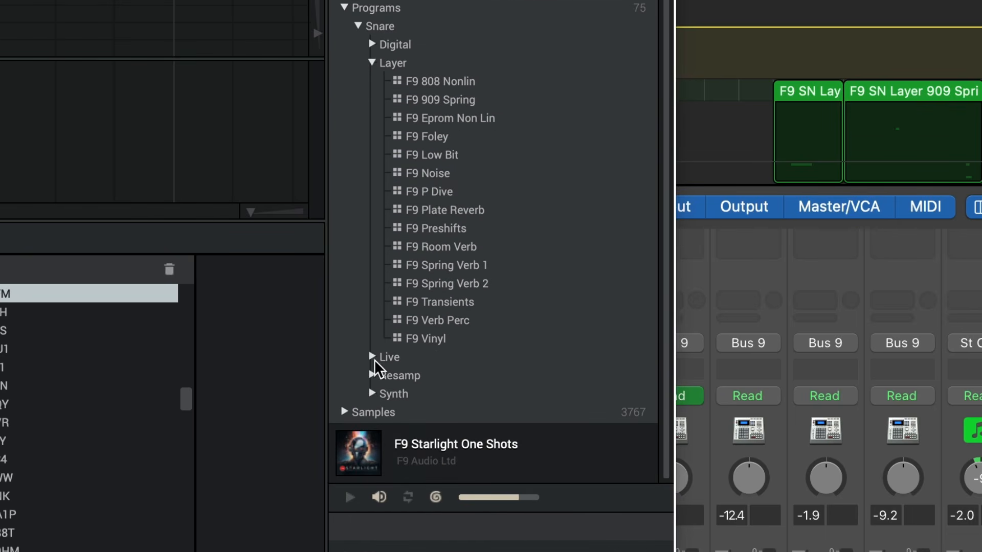
pyautogui.click(375, 396)
pyautogui.click(372, 64)
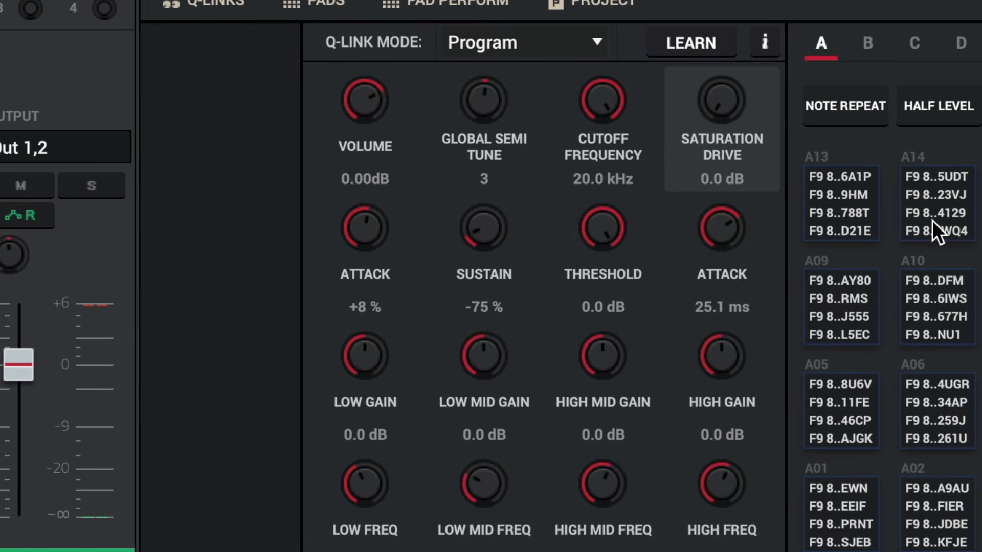
# Try the program's Global Semi Tune, Cutoff Frequency and Saturation Drive Q-Link controls
pyautogui.moveTo(488, 105)
pyautogui.mouseDown()
pyautogui.moveTo(488, 232)
pyautogui.moveTo(486, 88)
pyautogui.mouseUp()
pyautogui.moveTo(605, 103); pyautogui.dragTo(653, 82)
pyautogui.moveTo(740, 106)
pyautogui.mouseDown()
pyautogui.moveTo(740, 76)
pyautogui.moveTo(740, 106)
pyautogui.mouseUp()
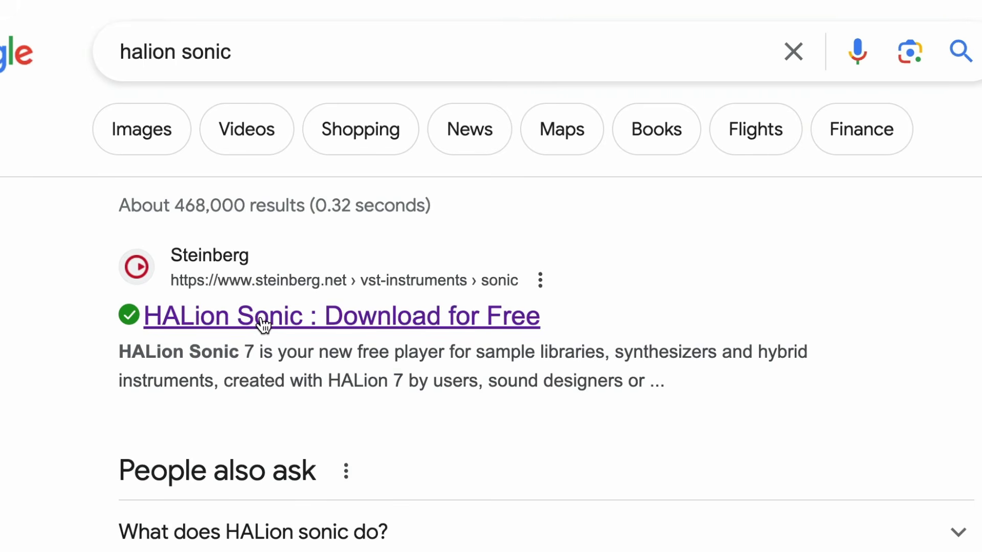
# Open Steinberg's HALion Sonic download page from the search results and read its introduction
pyautogui.click(263, 323)
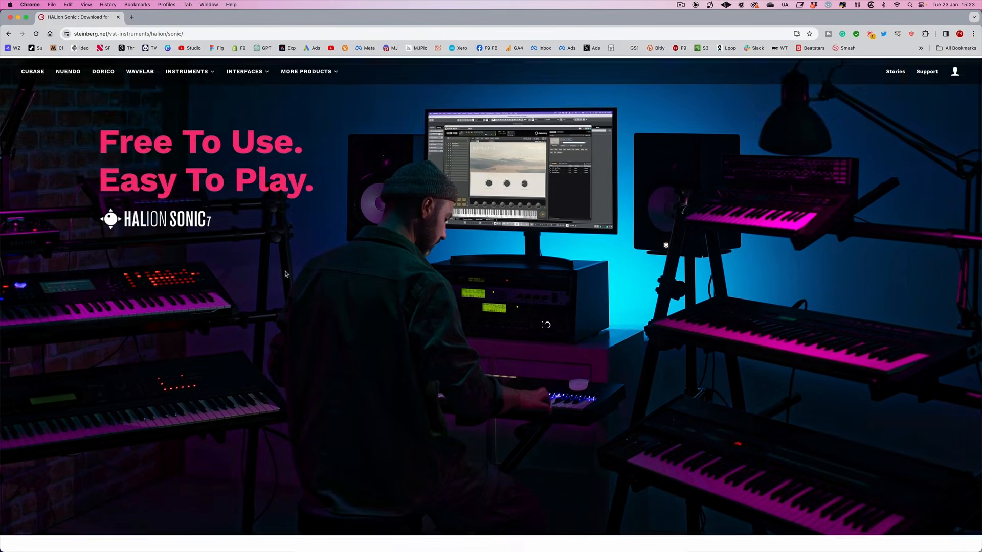
pyautogui.scroll(-2, 286, 274)
pyautogui.scroll(-10, 247, 231)
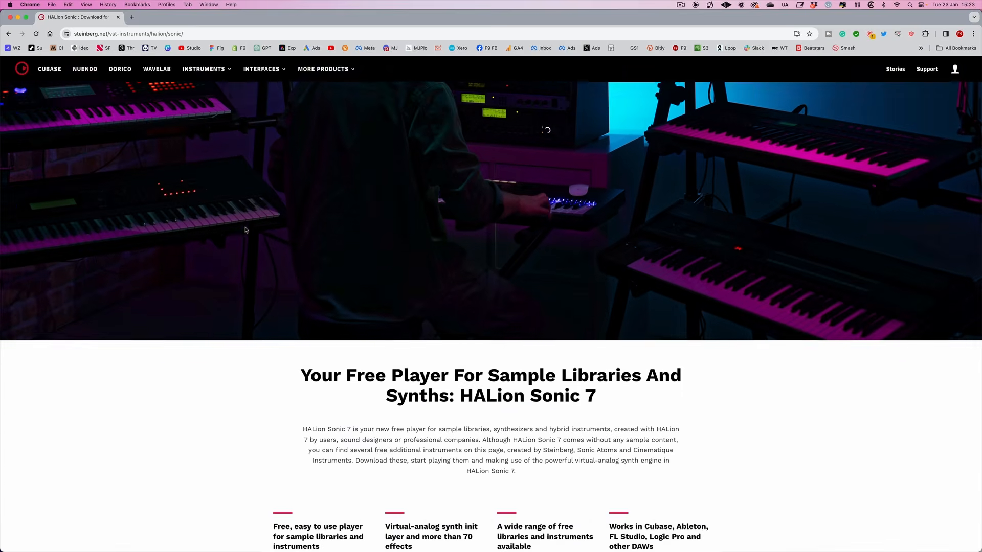
pyautogui.scroll(-6, 246, 230)
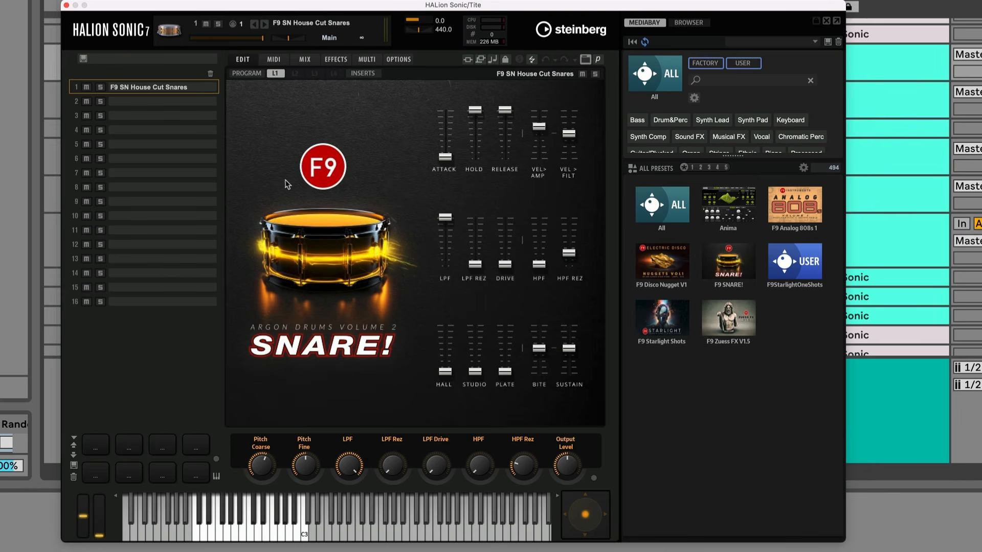
# Switch to Ableton Live, select the Tite track and reposition its HALion Sonic window over the arrangement
pyautogui.moveTo(148, 7); pyautogui.dragTo(259, 213)
pyautogui.click(272, 91)
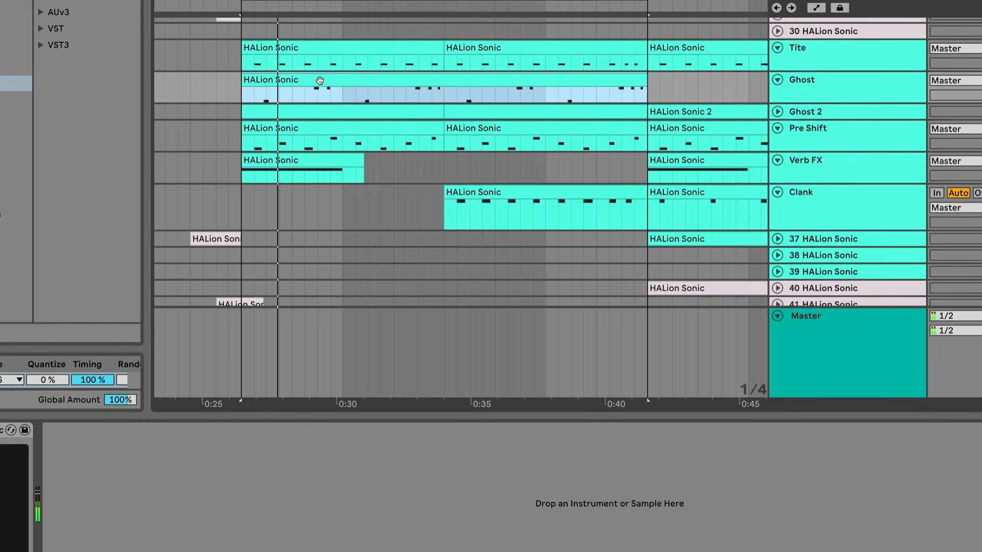
pyautogui.click(805, 61)
pyautogui.moveTo(638, 163); pyautogui.dragTo(515, 58)
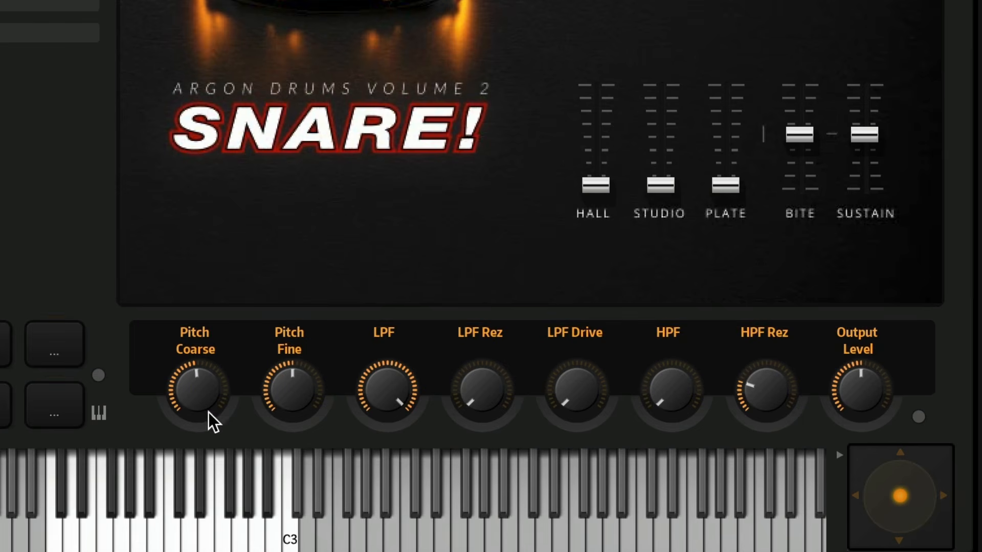
# Try the Pitch Coarse, Pitch Fine, LPF, LPF Rez, LPF Drive and HPF quick controls on F9 SN House Cut Snares
pyautogui.moveTo(214, 422); pyautogui.dragTo(204, 366)
pyautogui.moveTo(283, 395); pyautogui.dragTo(271, 443)
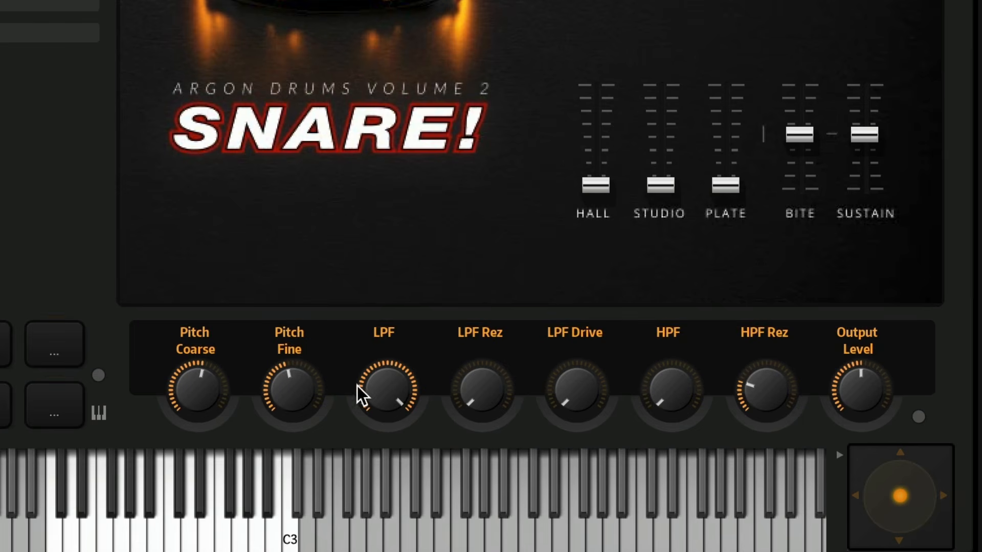
pyautogui.moveTo(383, 381); pyautogui.dragTo(393, 361)
pyautogui.moveTo(490, 396)
pyautogui.mouseDown()
pyautogui.moveTo(465, 312)
pyautogui.moveTo(478, 401)
pyautogui.mouseUp()
pyautogui.moveTo(580, 401)
pyautogui.mouseDown()
pyautogui.moveTo(568, 315)
pyautogui.moveTo(571, 416)
pyautogui.mouseUp()
pyautogui.moveTo(583, 389)
pyautogui.mouseDown()
pyautogui.moveTo(581, 380)
pyautogui.moveTo(559, 401)
pyautogui.moveTo(576, 357)
pyautogui.moveTo(566, 50)
pyautogui.moveTo(495, 329)
pyautogui.moveTo(499, 221)
pyautogui.moveTo(579, 410)
pyautogui.moveTo(581, 373)
pyautogui.moveTo(554, 437)
pyautogui.moveTo(587, 408)
pyautogui.mouseUp()
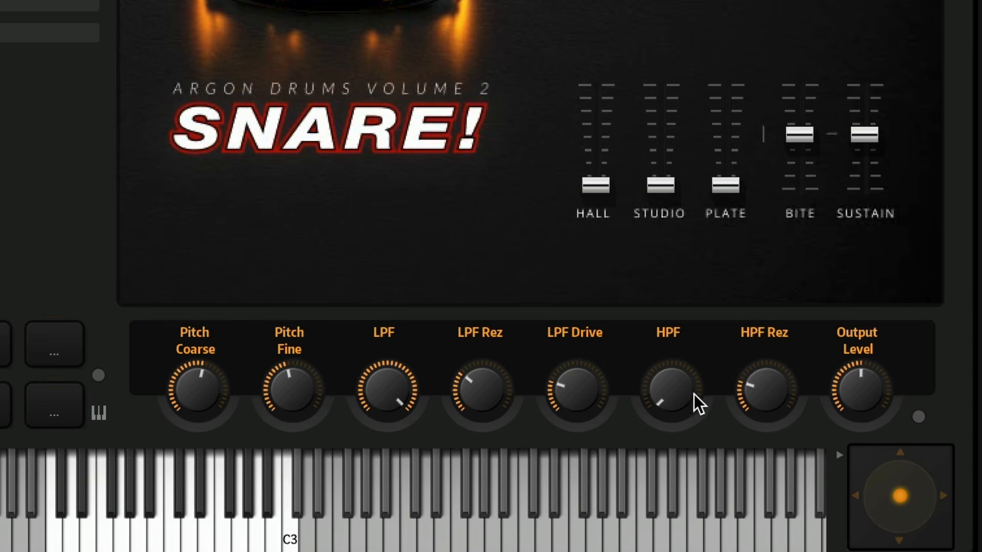
pyautogui.moveTo(671, 394); pyautogui.dragTo(766, 388)
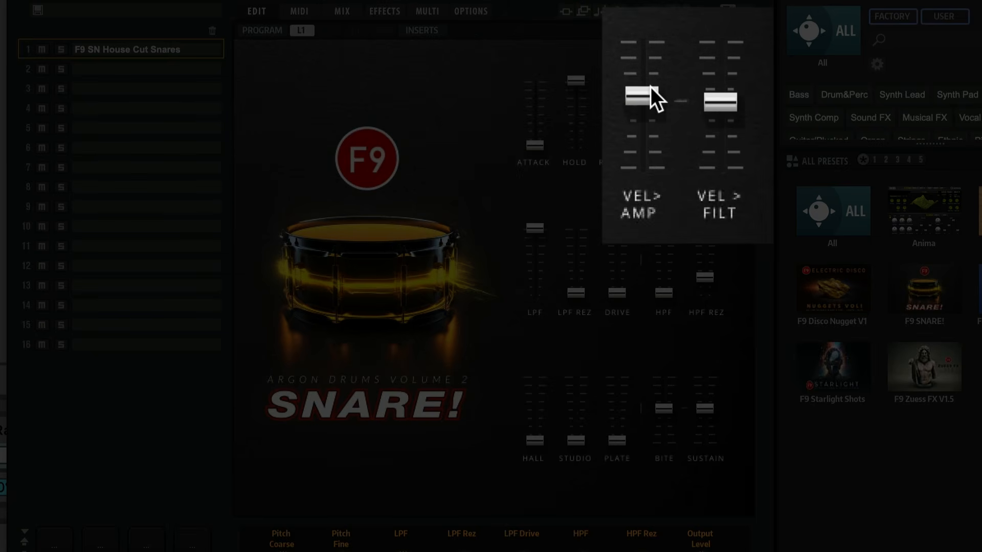
# Raise the Vel>Amp and Vel>Filt faders and try the LPF, LPF Rez, HPF and HPF Rez filter faders
pyautogui.moveTo(658, 101); pyautogui.dragTo(659, 87)
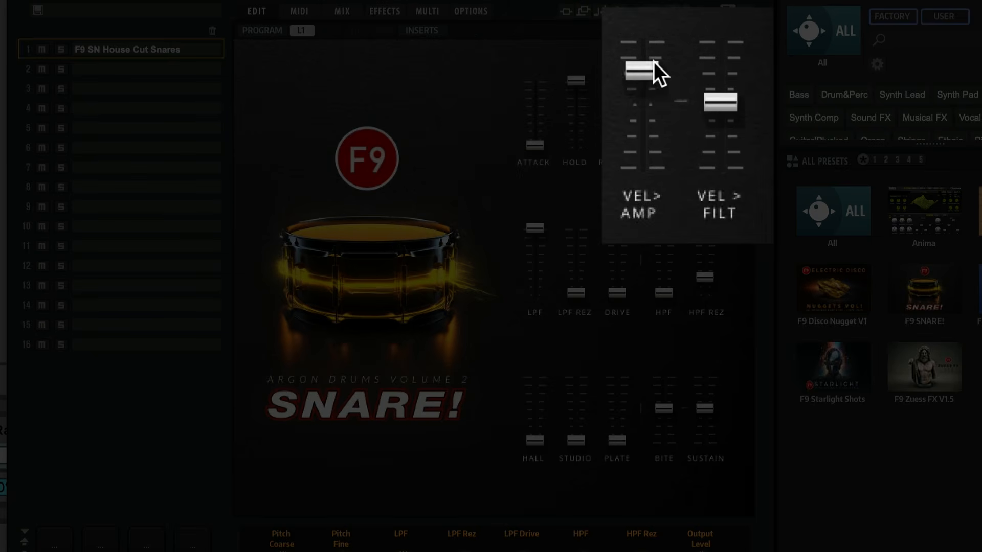
pyautogui.moveTo(723, 81); pyautogui.dragTo(723, 75)
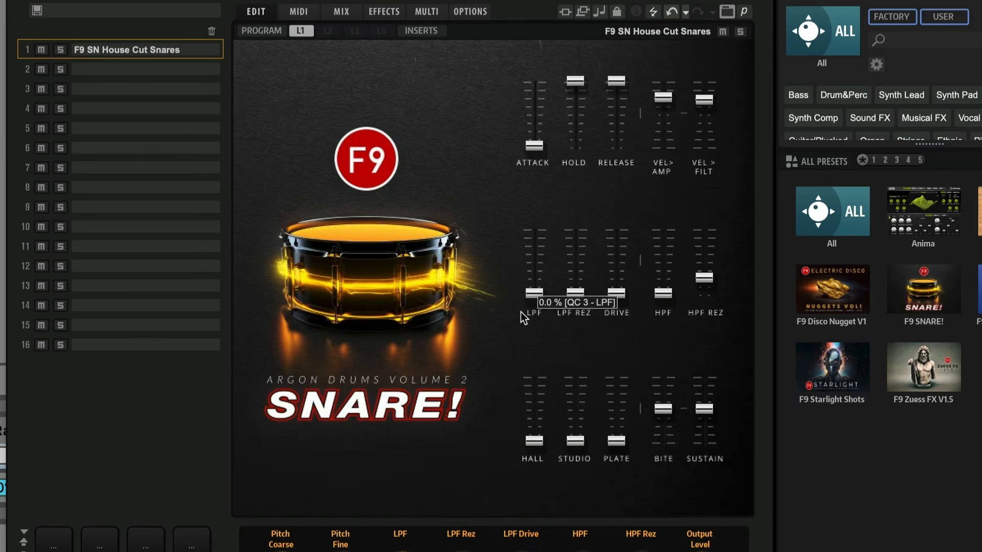
pyautogui.moveTo(520, 312); pyautogui.dragTo(526, 174)
pyautogui.moveTo(570, 292); pyautogui.dragTo(569, 284)
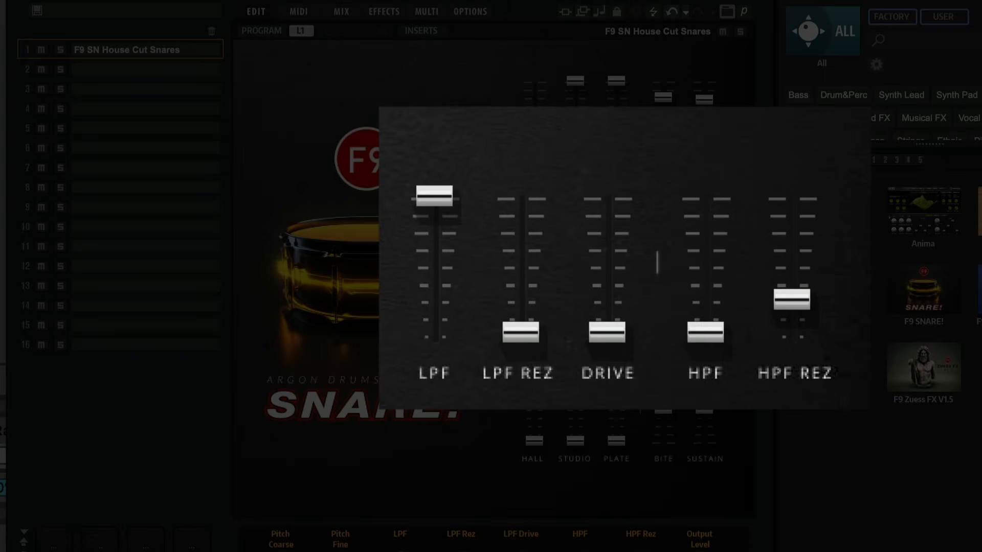
pyautogui.moveTo(720, 321)
pyautogui.mouseDown()
pyautogui.moveTo(720, 272)
pyautogui.moveTo(732, 330)
pyautogui.mouseUp()
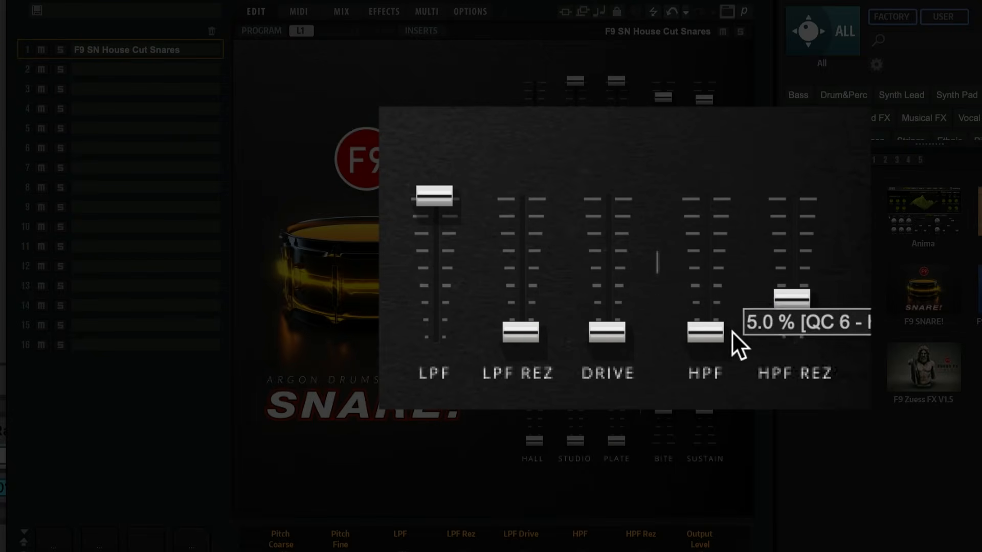
pyautogui.moveTo(796, 301)
pyautogui.mouseDown()
pyautogui.moveTo(797, 225)
pyautogui.moveTo(796, 290)
pyautogui.mouseUp()
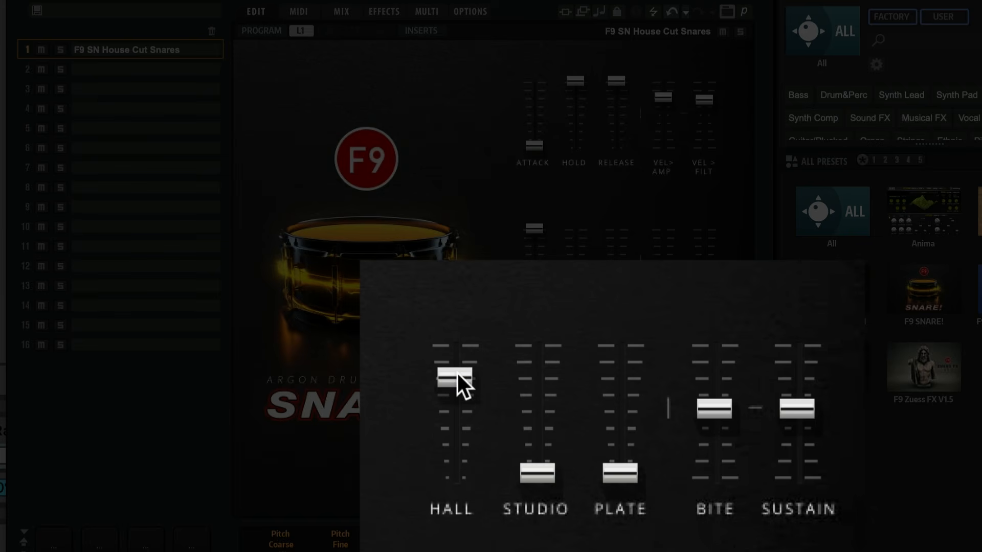
# Try the Hall and Studio reverb faders, plus the Bite and Sustain transient faders, on the snare patch
pyautogui.moveTo(457, 374); pyautogui.dragTo(517, 493)
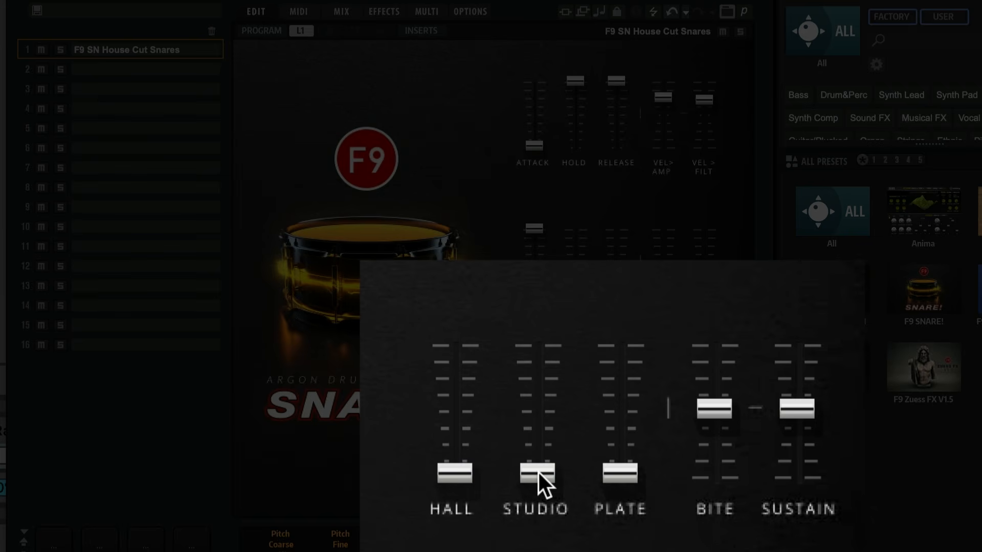
pyautogui.moveTo(544, 413); pyautogui.dragTo(578, 495)
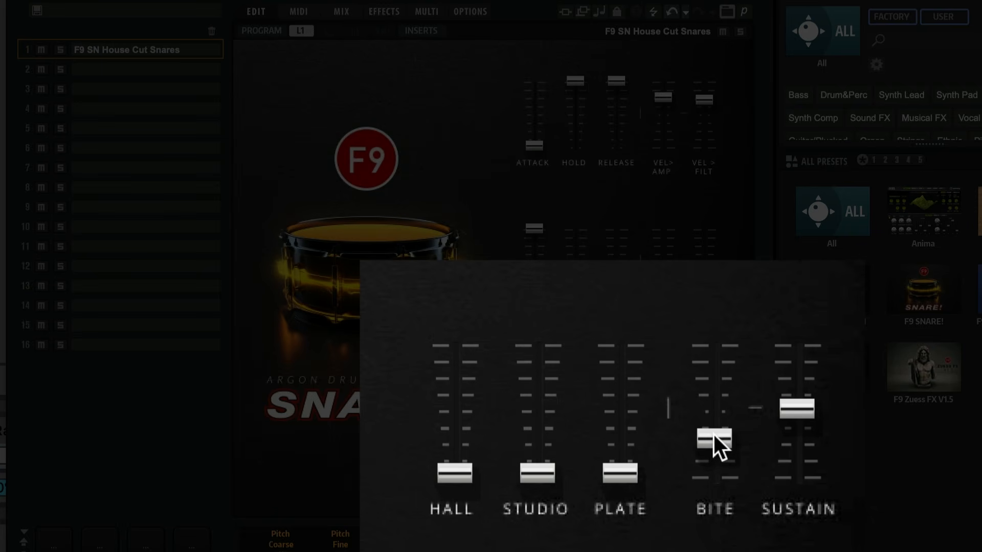
pyautogui.moveTo(714, 435); pyautogui.dragTo(716, 387)
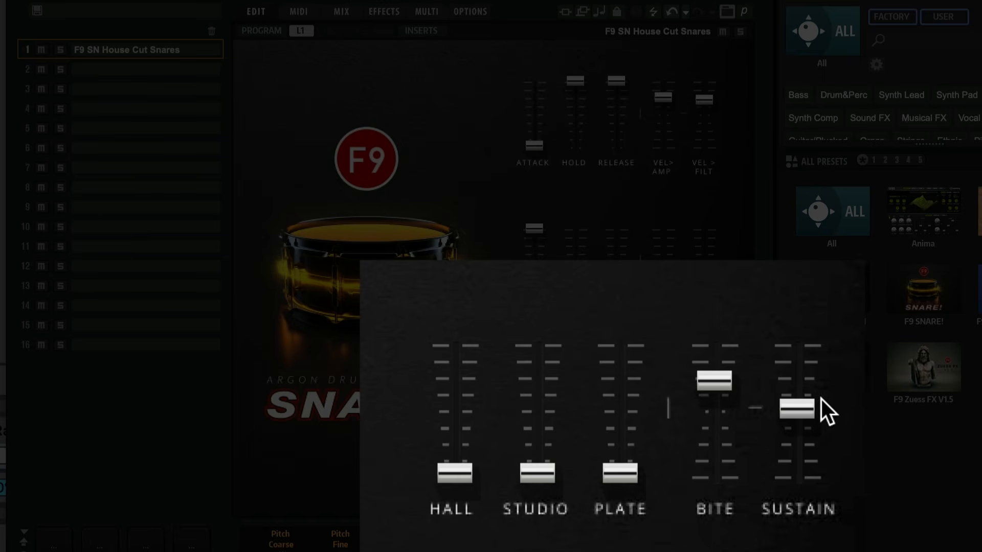
pyautogui.moveTo(799, 408); pyautogui.dragTo(798, 331)
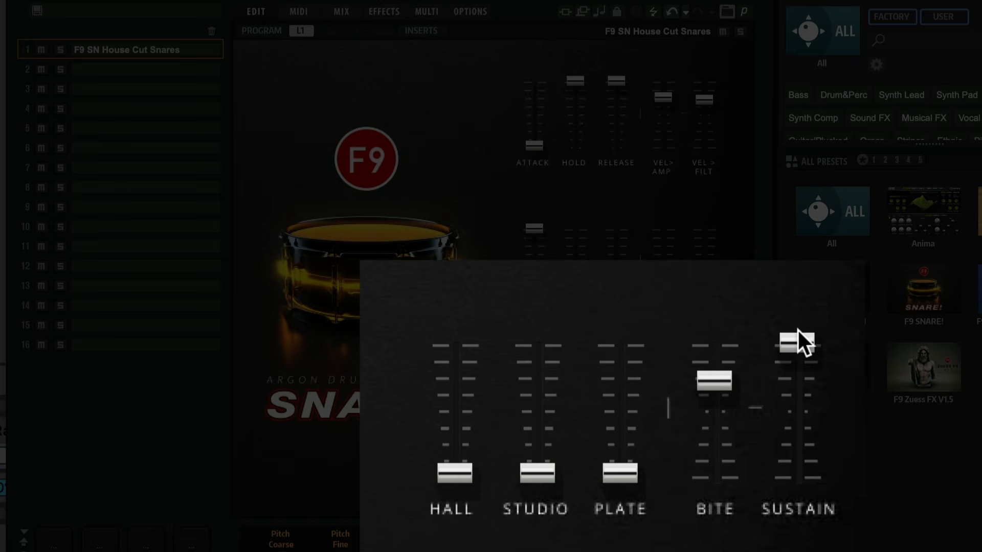
pyautogui.moveTo(789, 438); pyautogui.dragTo(798, 381)
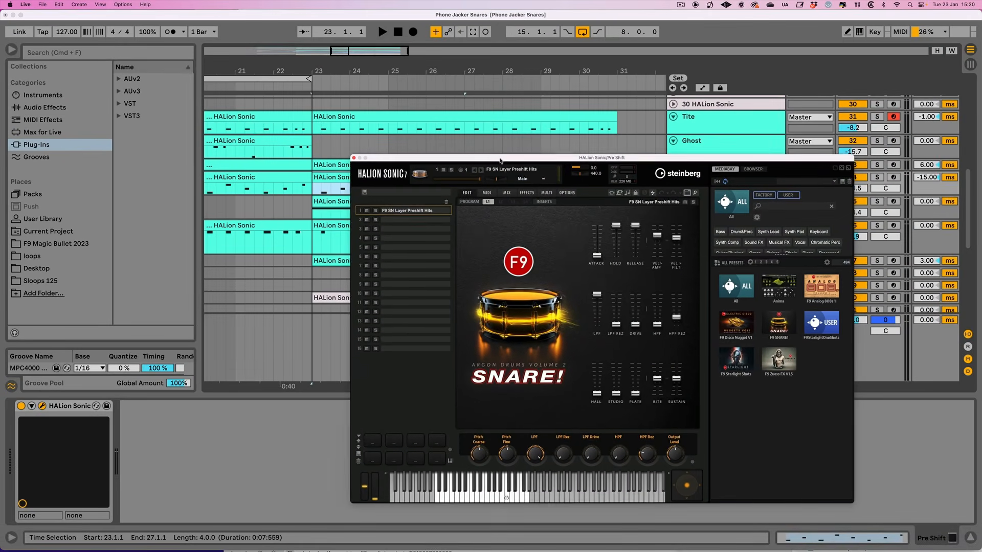
# Play the arrangement from bar 23 while viewing the Pre Shift track's HALion Sonic patch, and close its window
pyautogui.press('space')
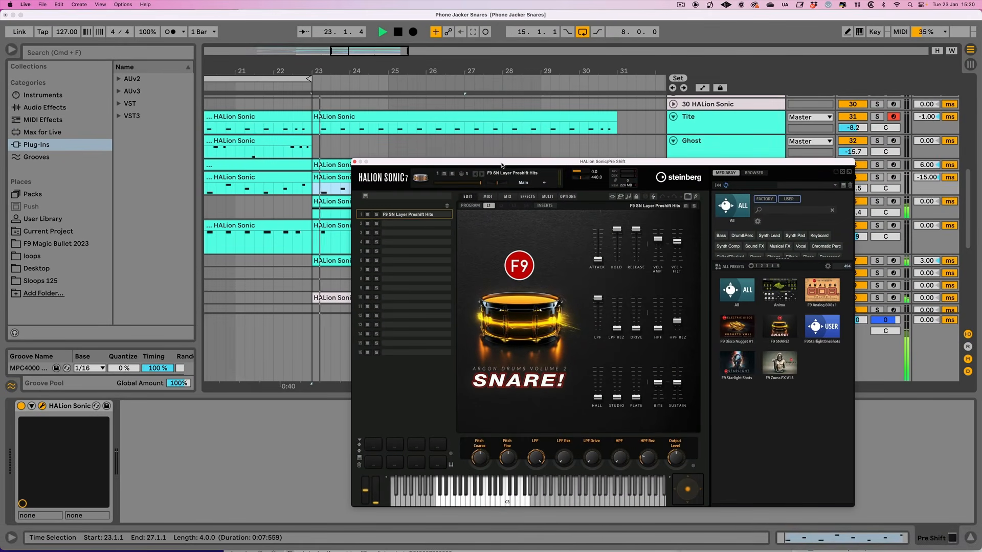
pyautogui.moveTo(502, 165); pyautogui.dragTo(434, 120)
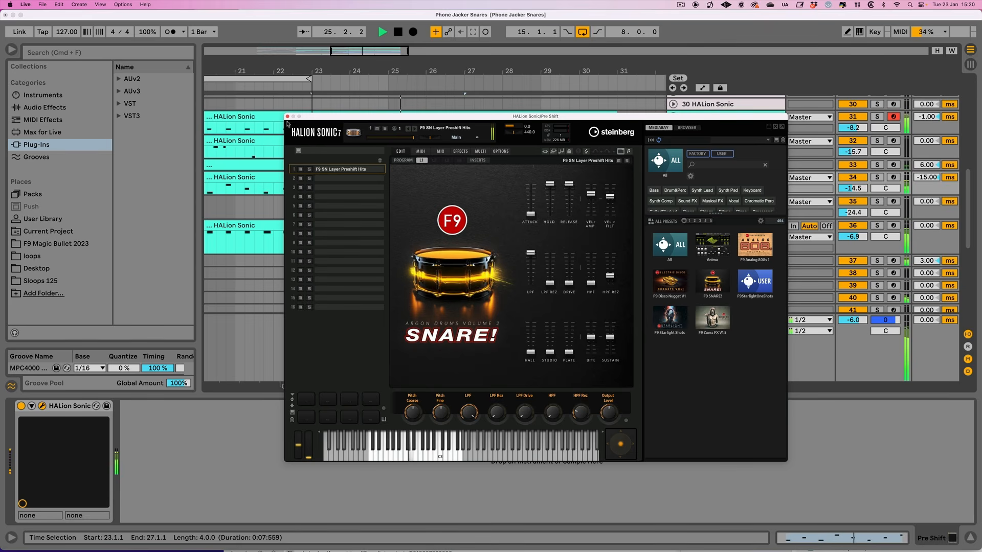
pyautogui.click(582, 33)
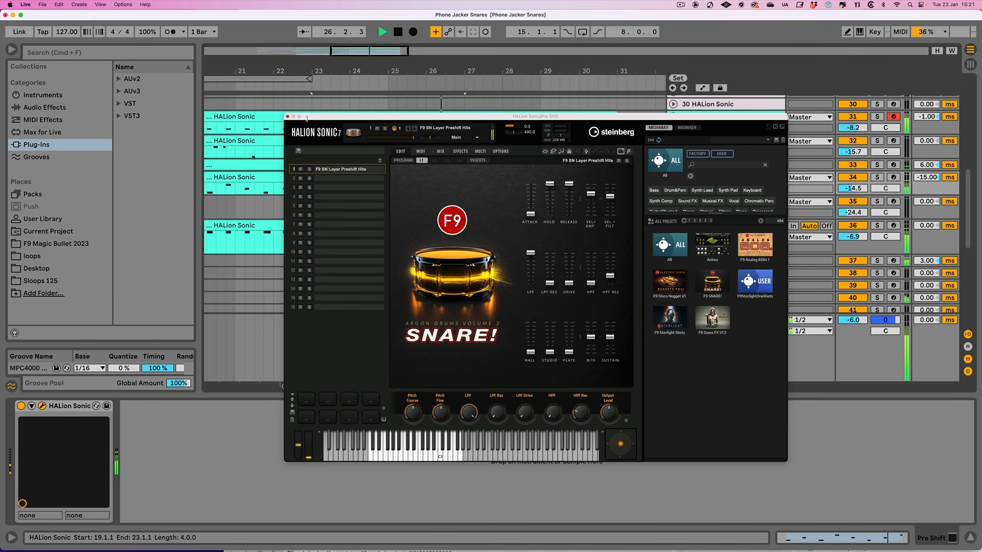
pyautogui.click(288, 117)
pyautogui.scroll(-3, 631, 245)
pyautogui.scroll(3, 631, 245)
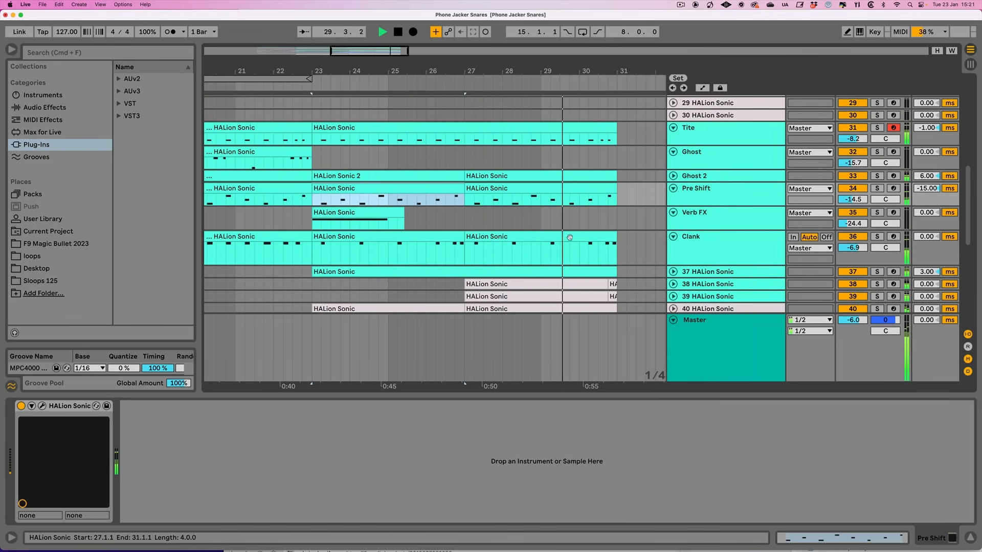
# Enlarge the Tite and Ghost tracks to show their MIDI notes across bars 15 to 23
pyautogui.click(503, 159)
pyautogui.hscroll(-5, 504, 159)
pyautogui.hscroll(-4, 504, 161)
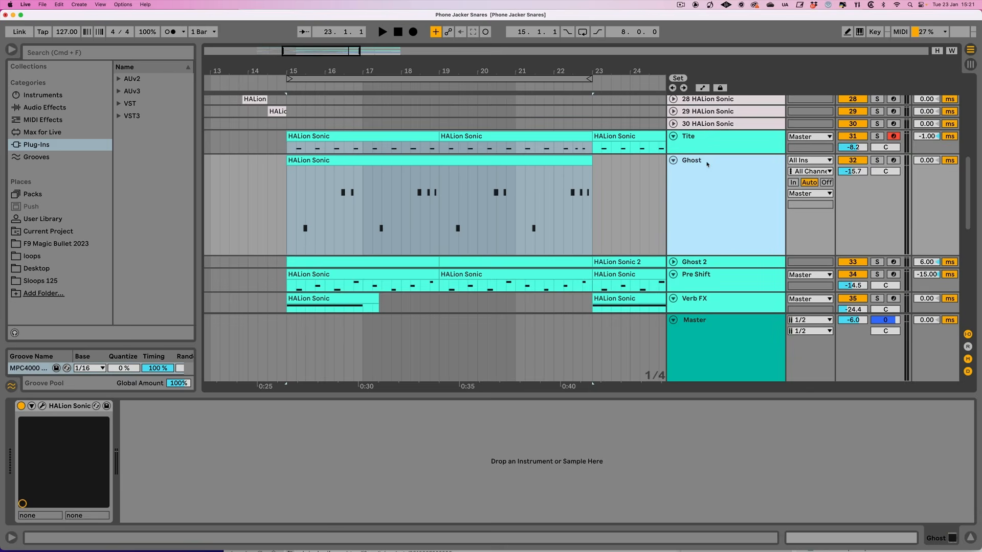
pyautogui.moveTo(709, 154); pyautogui.dragTo(705, 198)
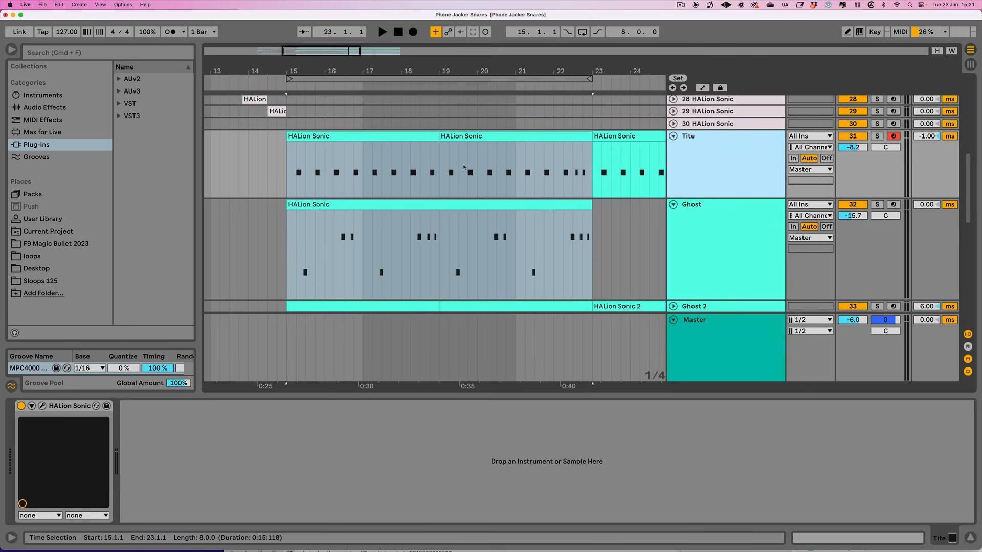
pyautogui.scroll(-1, 706, 146)
# Solo the Tite, Ghost and Ghost 2 snare tracks and play them together from bar 15
pyautogui.click(877, 123)
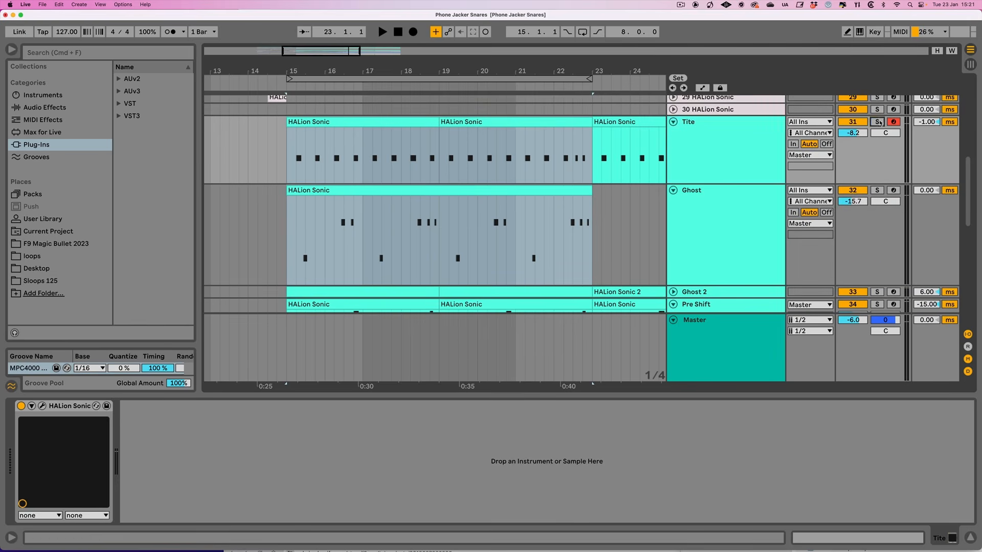
pyautogui.click(413, 123)
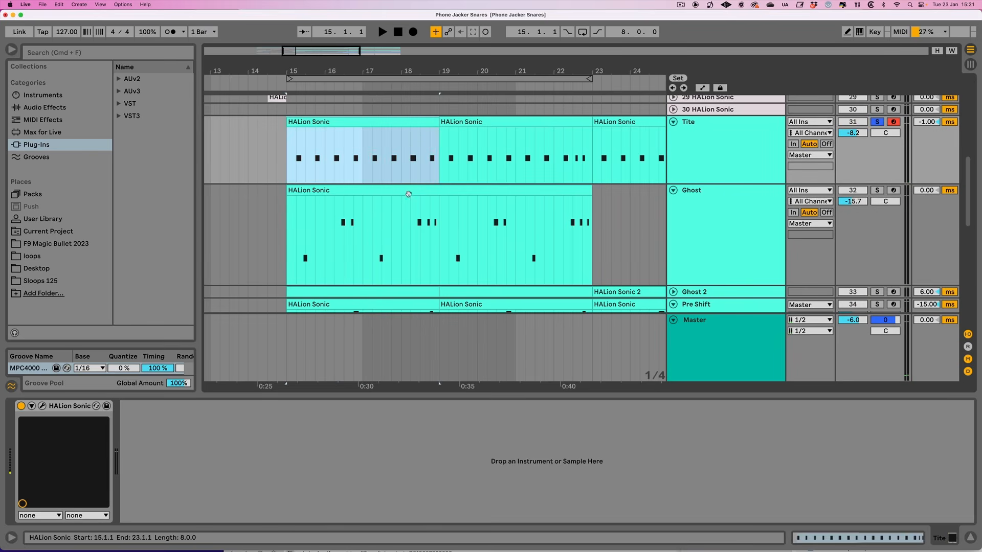
pyautogui.keyDown('shift'); pyautogui.click(410, 192); pyautogui.keyUp('shift')
pyautogui.press('space')
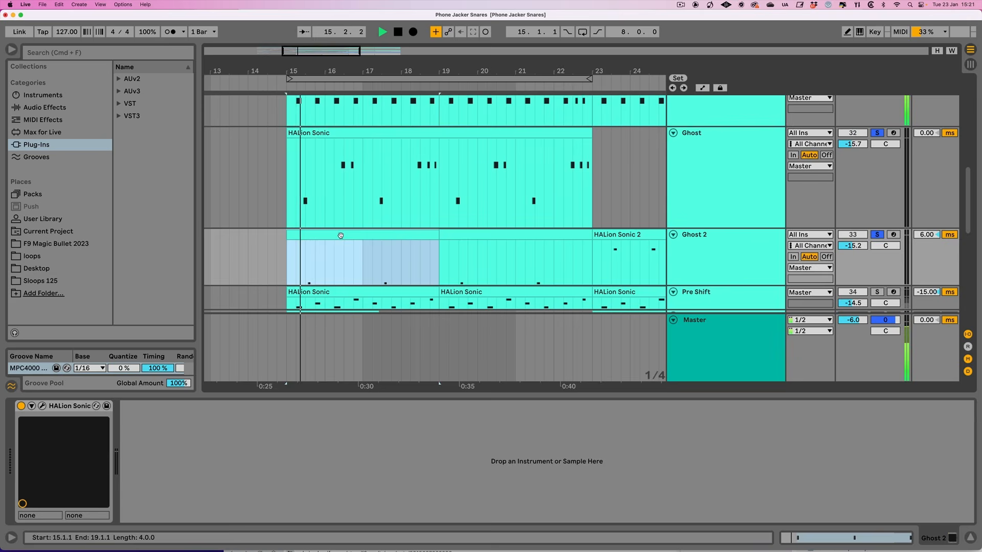
pyautogui.scroll(4, 340, 235)
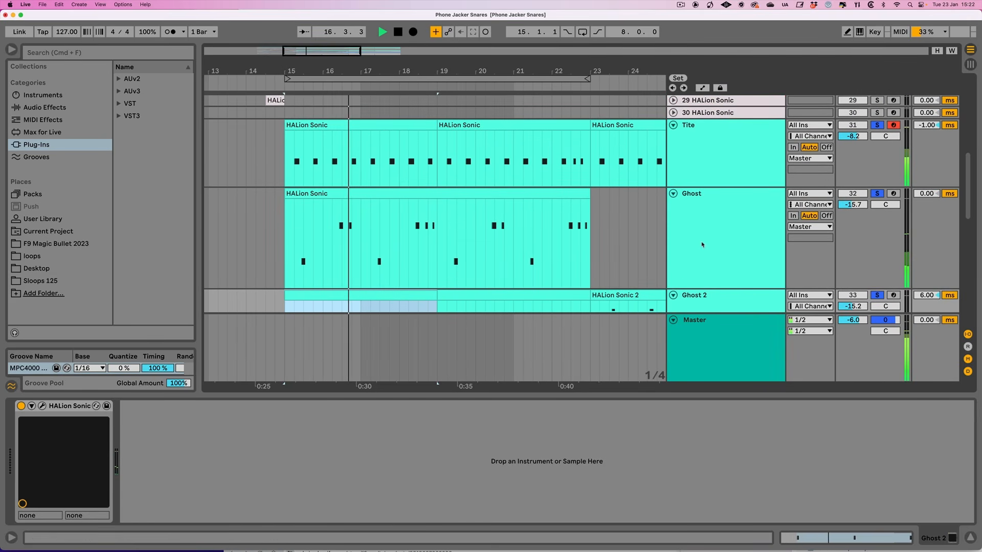
pyautogui.click(710, 148)
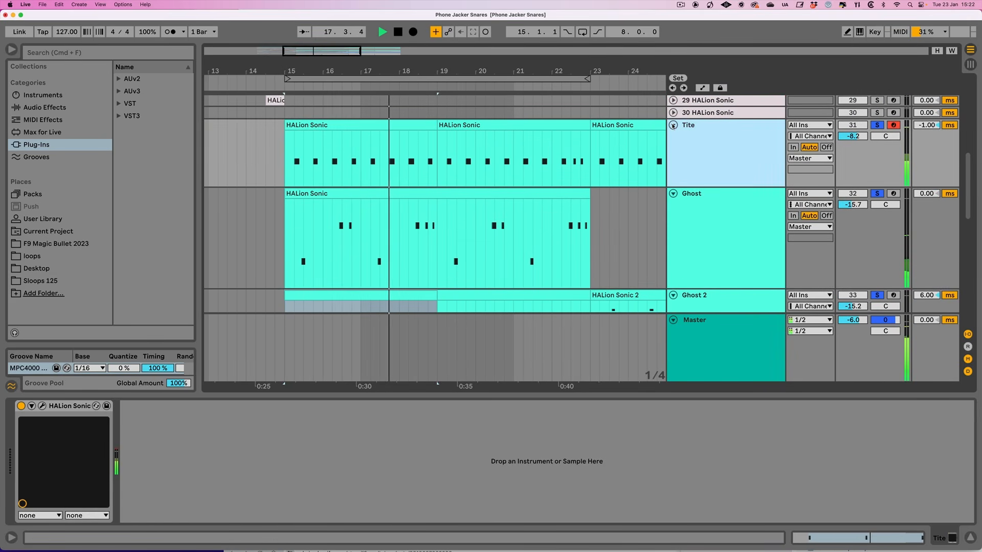
pyautogui.scroll(-6, 674, 126)
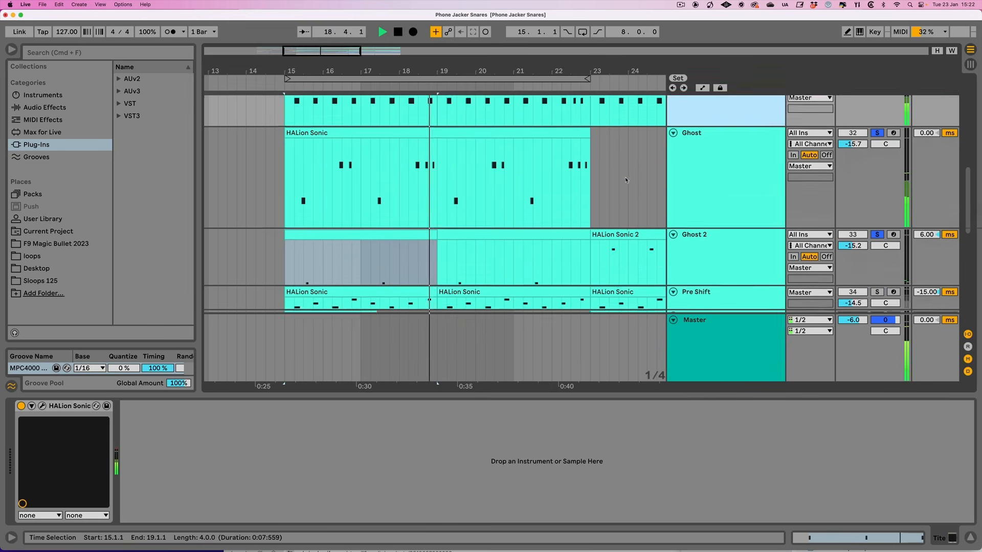
pyautogui.press('space')
# Solo the Clank track and move its HALion Sonic window with F9 SN Jungle ResampledS1100 fully into view
pyautogui.click(702, 236)
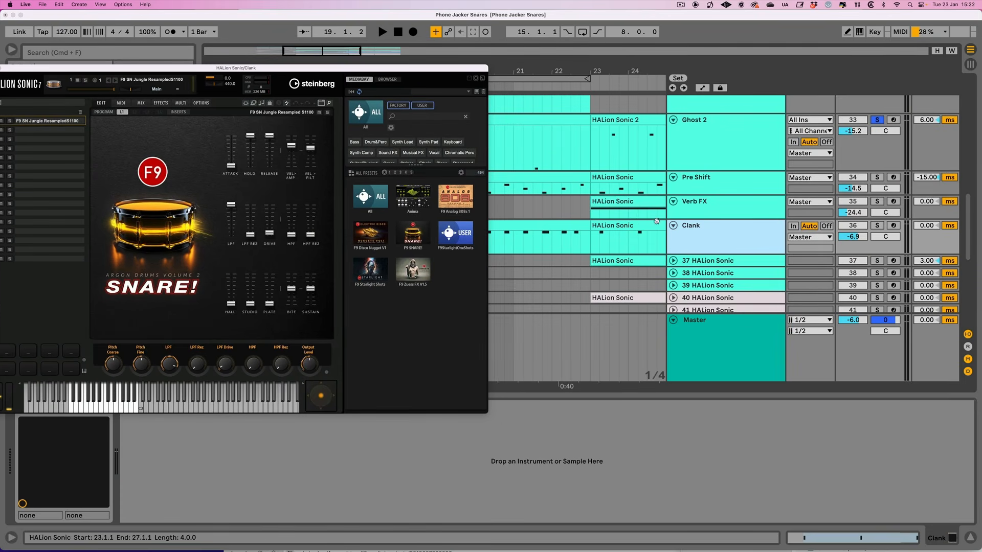
pyautogui.click(555, 225)
pyautogui.hscroll(-3, 555, 225)
pyautogui.click(766, 236)
pyautogui.click(877, 227)
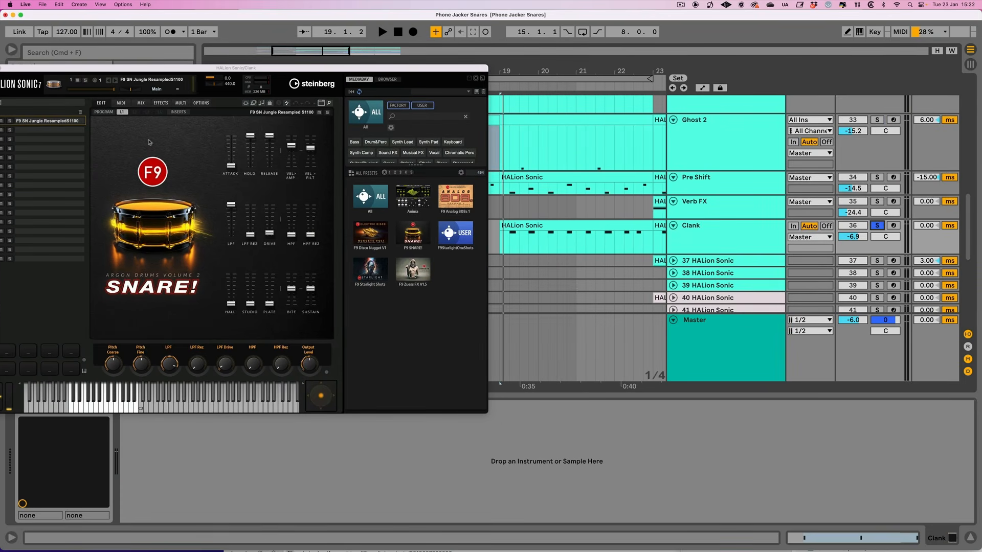
pyautogui.moveTo(107, 72); pyautogui.dragTo(128, 61)
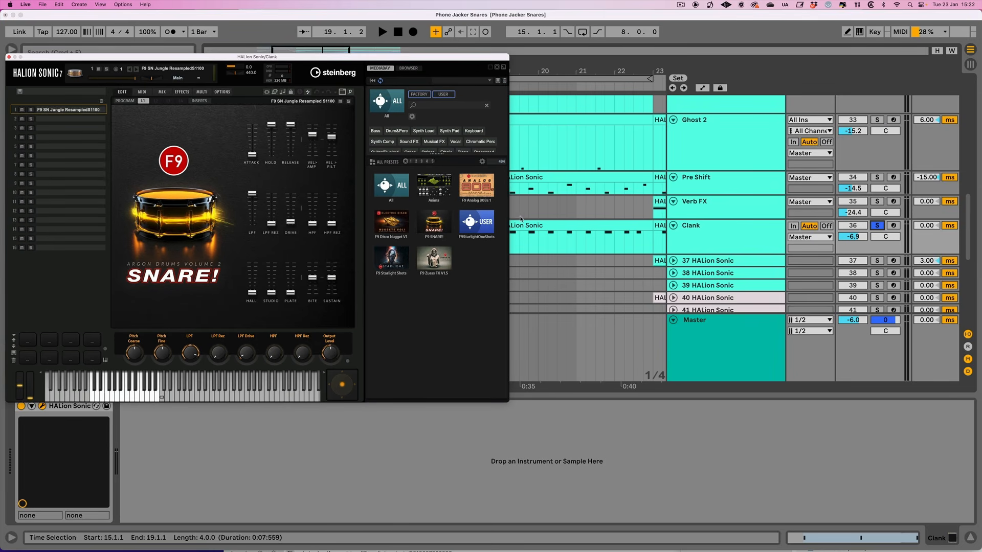
# Play the Clank clip from bar 19 and raise the Clank track's volume to -6.6 dB
pyautogui.hscroll(-2, 531, 218)
pyautogui.click(553, 226)
pyautogui.hscroll(2, 540, 226)
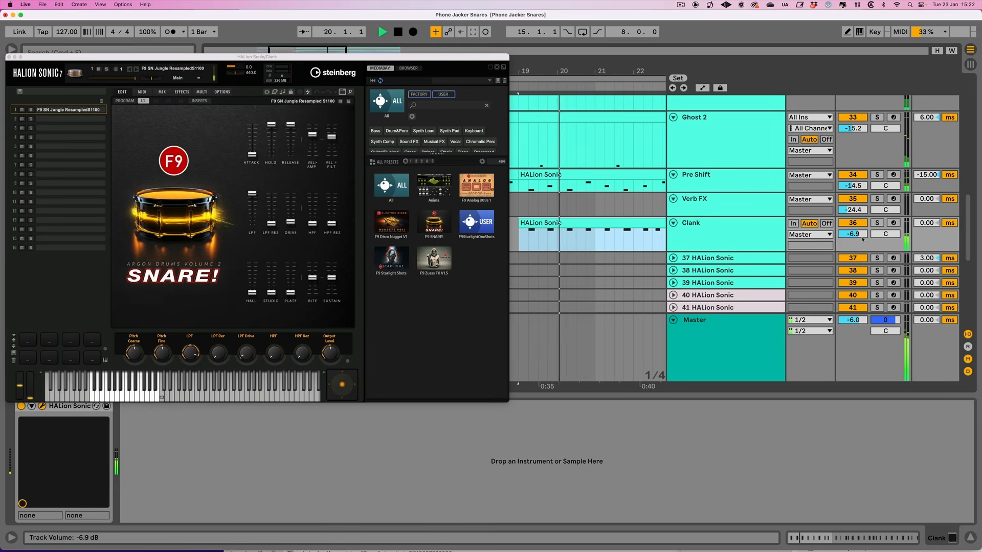
pyautogui.moveTo(863, 237); pyautogui.dragTo(862, 236)
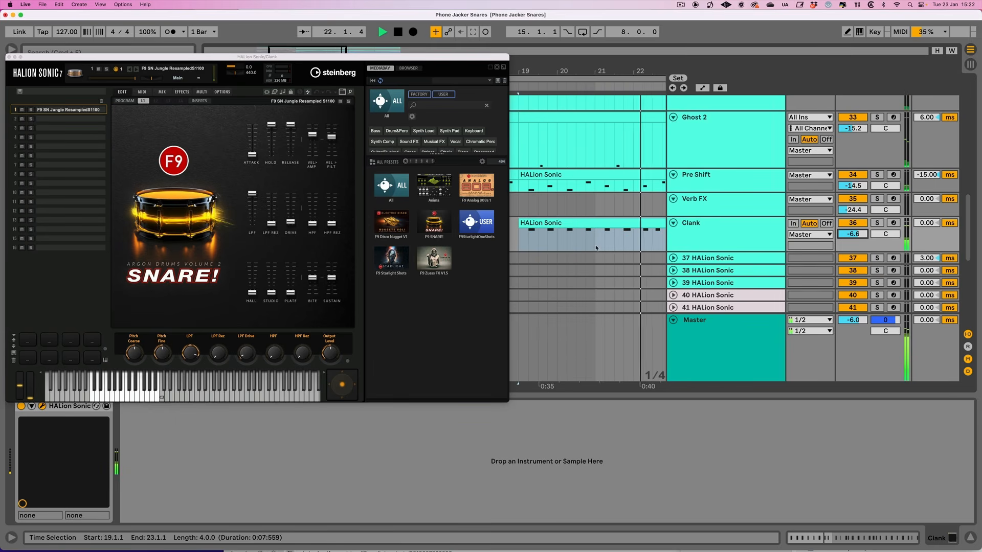
pyautogui.press('space')
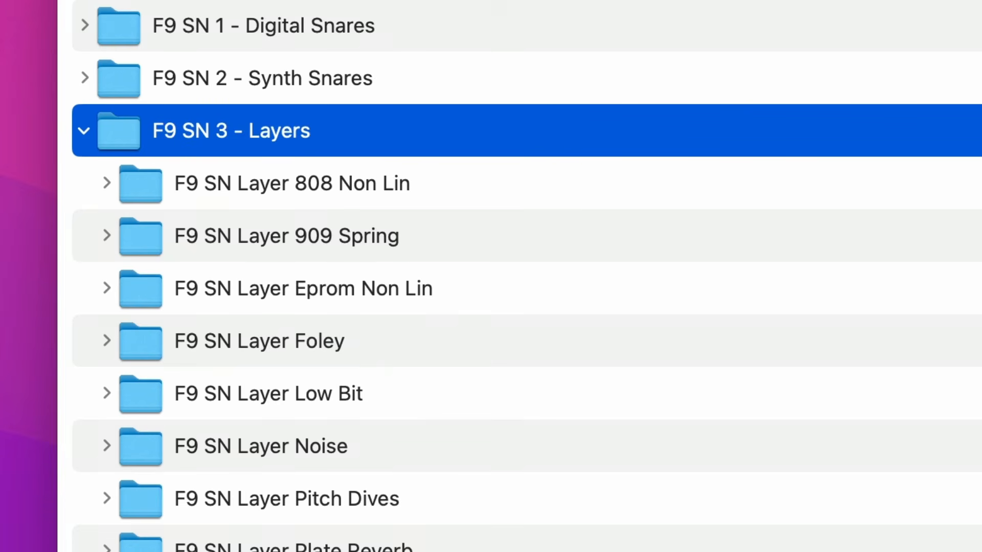
# In Finder, look over the F9 SNARE! library's Digital Snares, Synth Snares and Layers folders
pyautogui.click(280, 37)
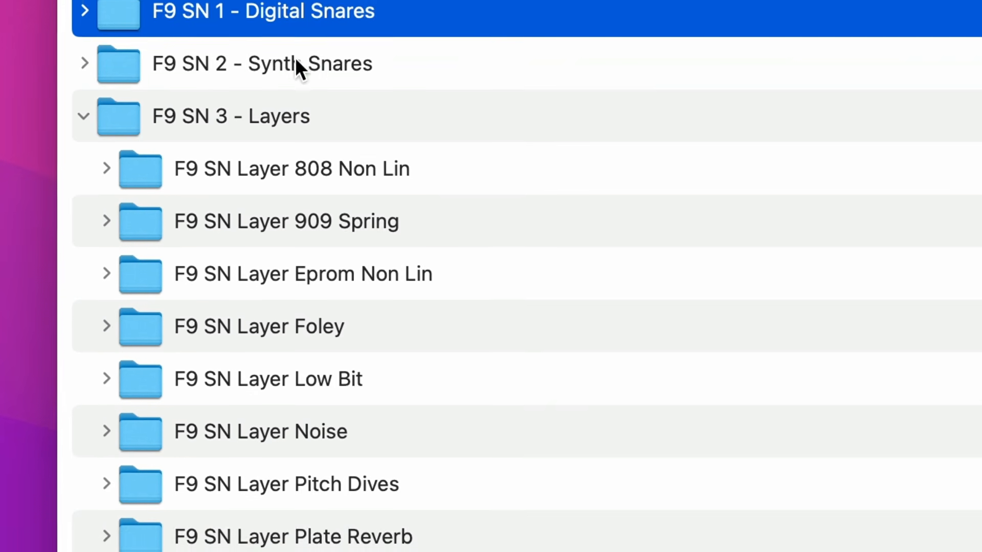
pyautogui.click(294, 80)
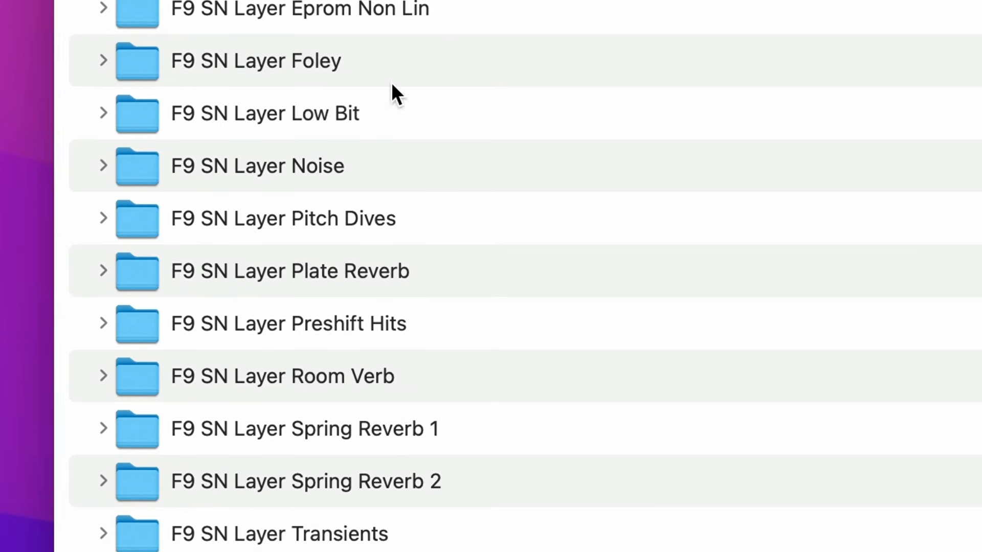
pyautogui.click(306, 147)
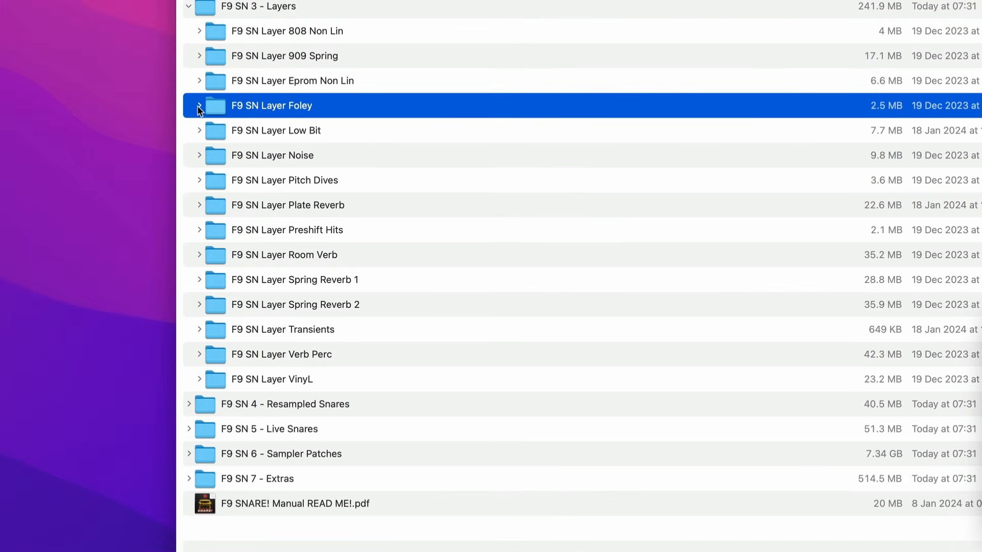
# Expand the F9 SN Layer Foley folder, audition its samples from Foley 02 to Foley 11, and collapse the folder
pyautogui.click(198, 107)
pyautogui.click(330, 159)
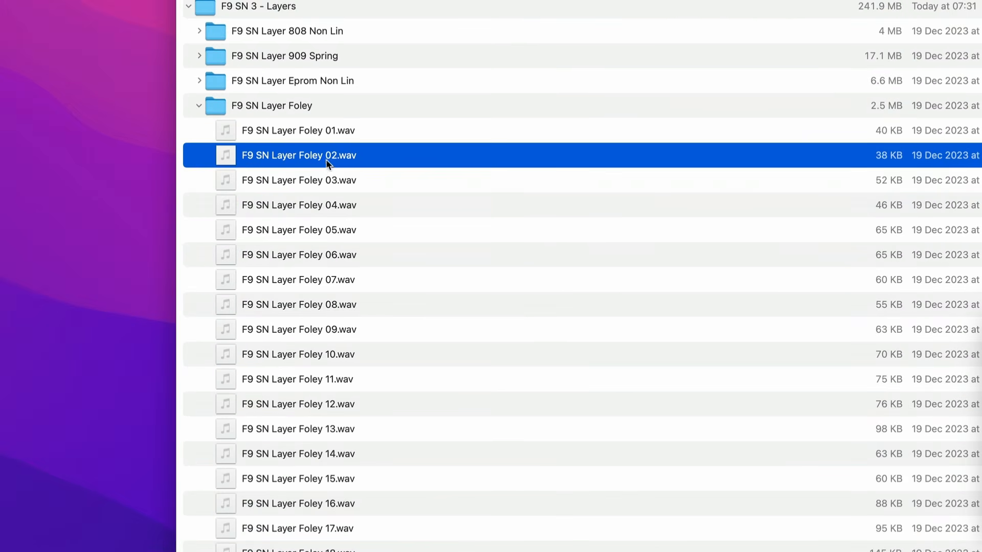
pyautogui.press('Down')
pyautogui.press('Down')
pyautogui.press('Down')
pyautogui.press('Down')
pyautogui.press('Down')
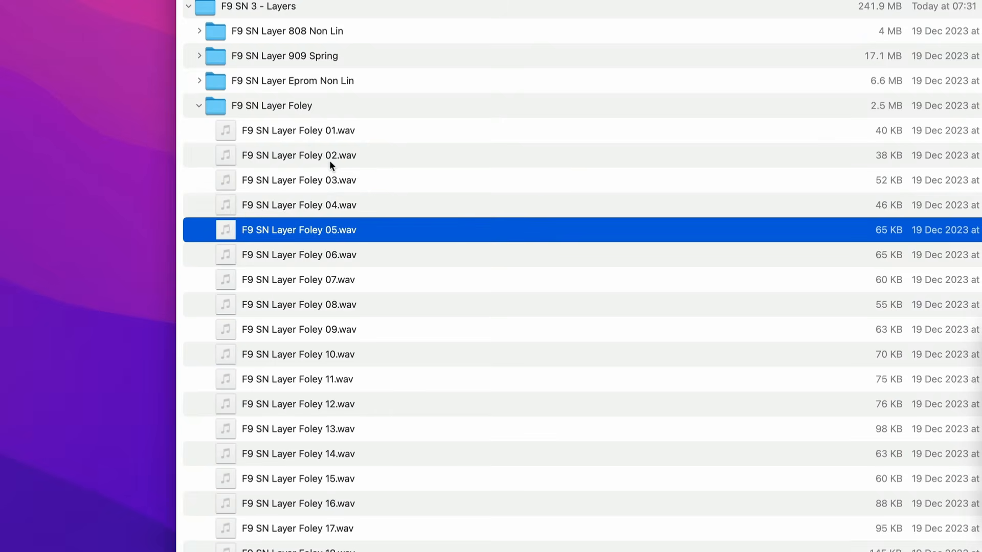
pyautogui.press('Down')
pyautogui.press('Down')
pyautogui.press('Down')
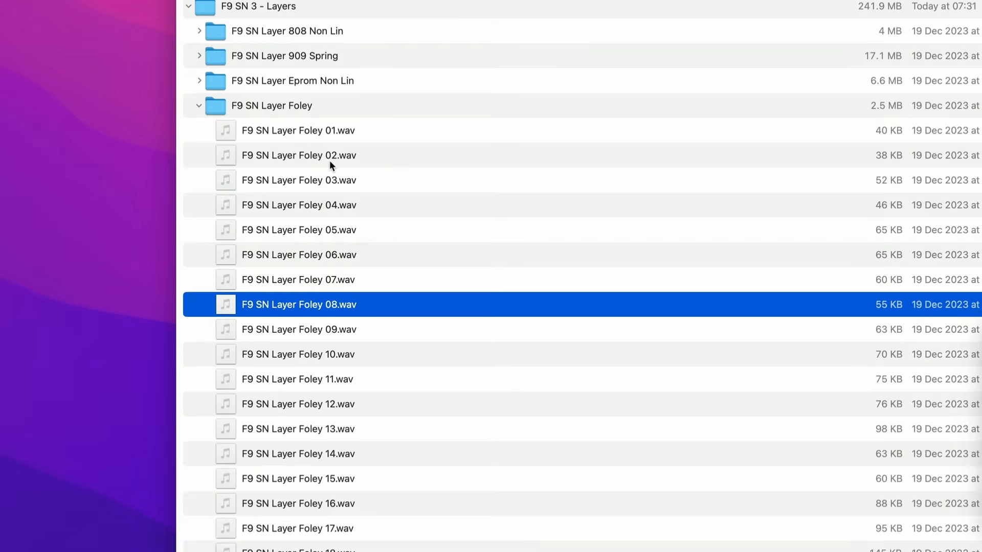
pyautogui.press('Down')
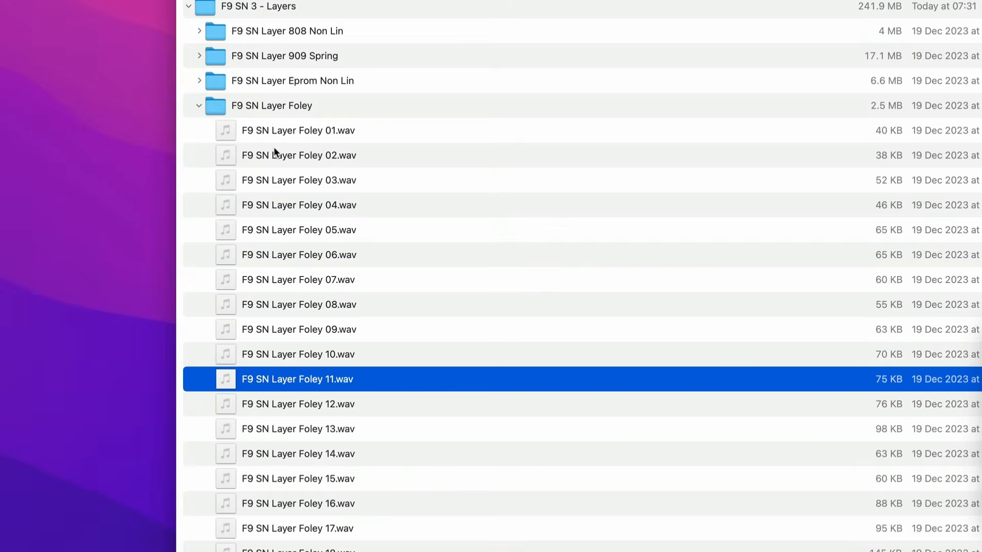
pyautogui.click(198, 106)
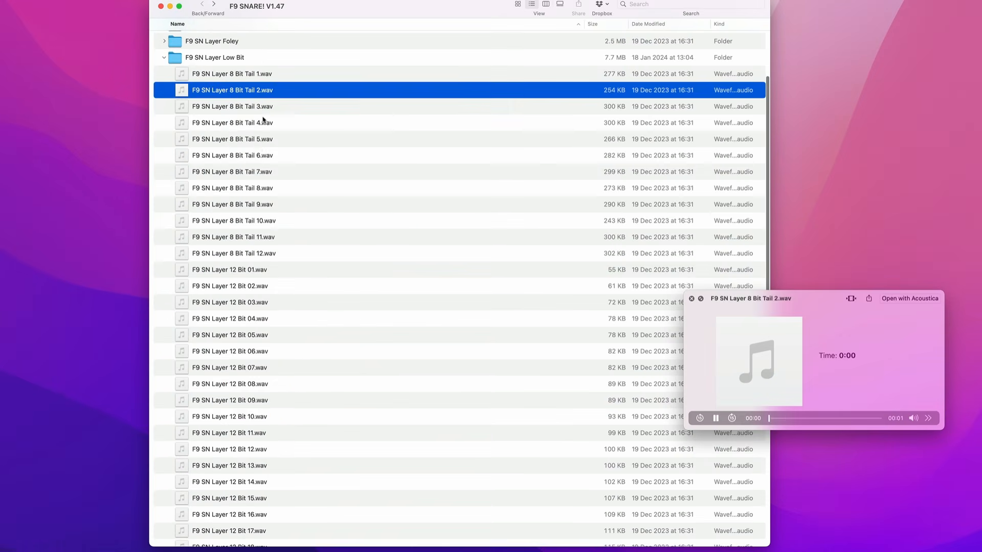
# Audition a range of 8 Bit Tail and 12 Bit samples in the F9 SN Layer Low Bit folder
pyautogui.click(261, 144)
pyautogui.click(252, 225)
pyautogui.click(233, 289)
pyautogui.click(238, 337)
pyautogui.click(223, 418)
pyautogui.click(227, 466)
pyautogui.click(236, 515)
pyautogui.scroll(-3, 236, 515)
pyautogui.click(226, 511)
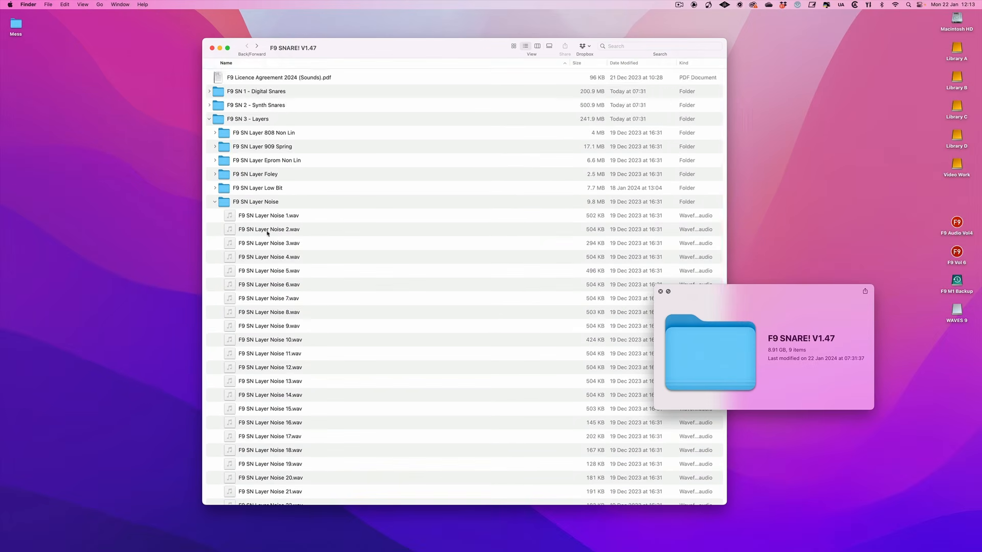
pyautogui.scroll(-3, 297, 214)
# Audition samples throughout the F9 SN Layer Noise folder, including Noise 3, 25 and 16
pyautogui.click(282, 190)
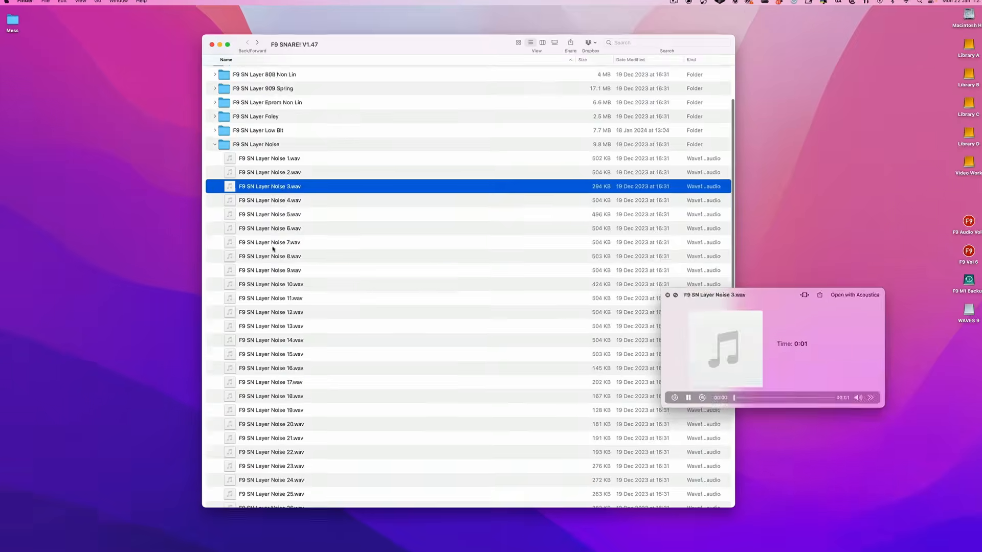
pyautogui.click(270, 312)
pyautogui.click(285, 381)
pyautogui.scroll(-3, 284, 381)
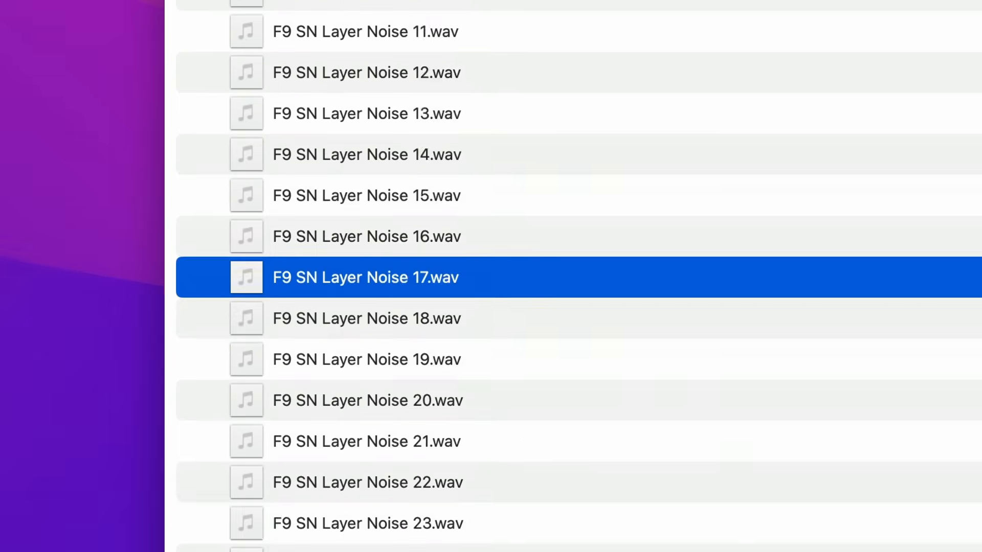
pyautogui.scroll(-3, 391, 491)
pyautogui.click(391, 486)
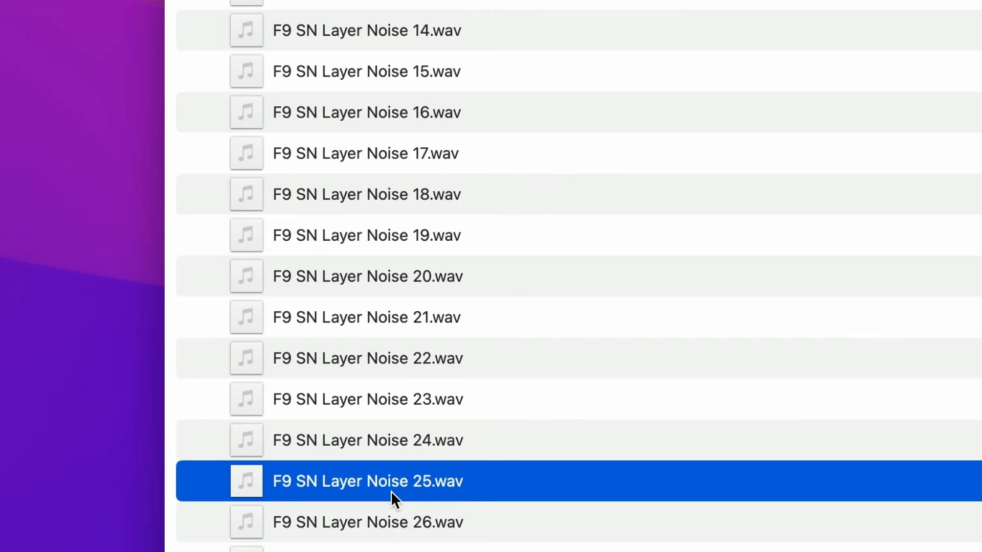
pyautogui.click(349, 510)
pyautogui.click(338, 114)
pyautogui.scroll(-3, 388, 296)
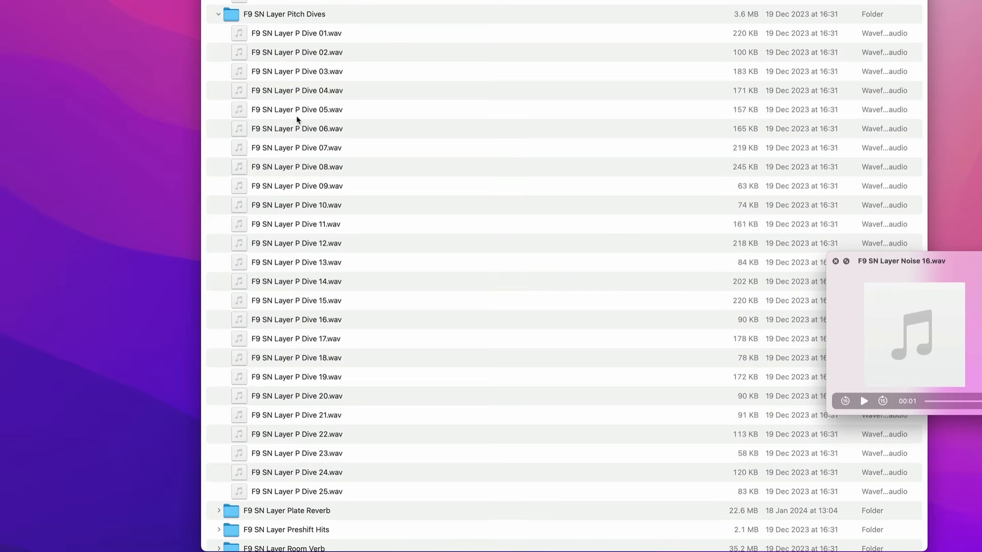
# Audition Pitch Dives samples across the folder, including P Dive 08, 11, 19, 17 and 01
pyautogui.click(279, 115)
pyautogui.click(295, 169)
pyautogui.click(347, 228)
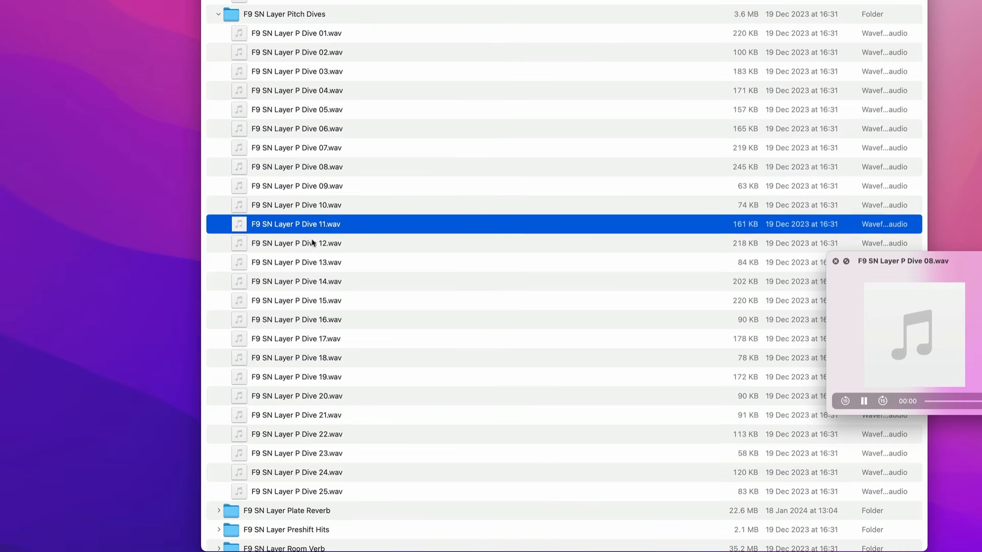
pyautogui.click(315, 269)
pyautogui.click(301, 381)
pyautogui.click(303, 339)
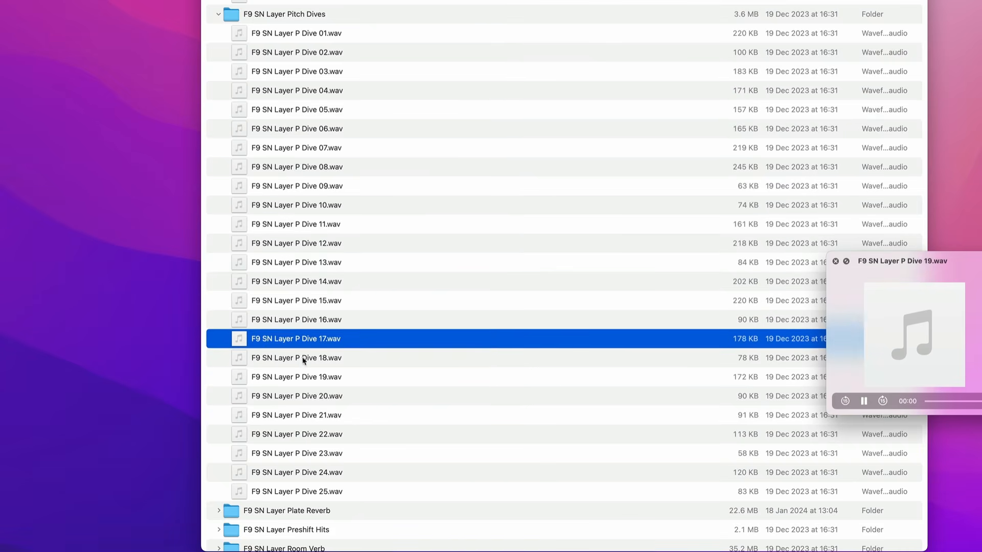
pyautogui.click(304, 460)
pyautogui.click(281, 33)
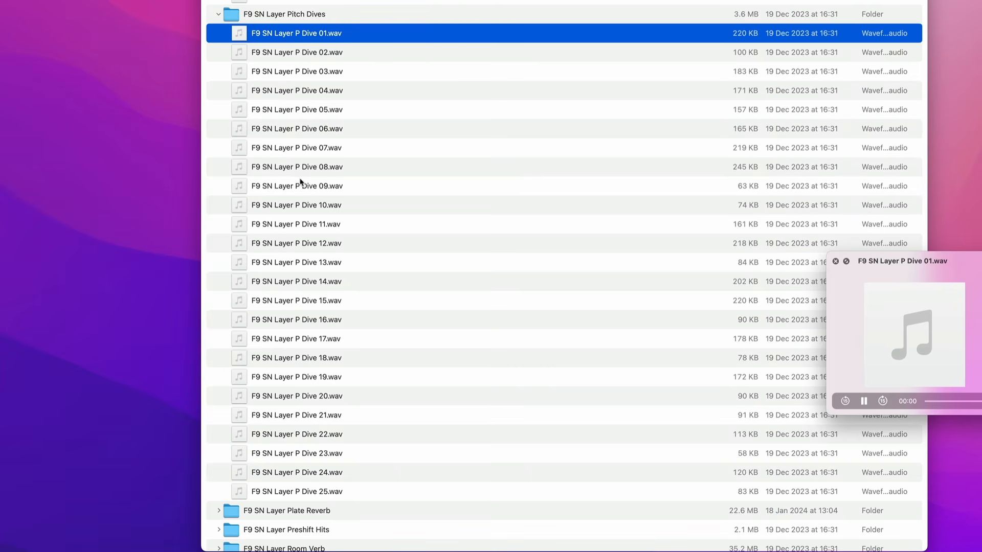
pyautogui.scroll(-5, 309, 324)
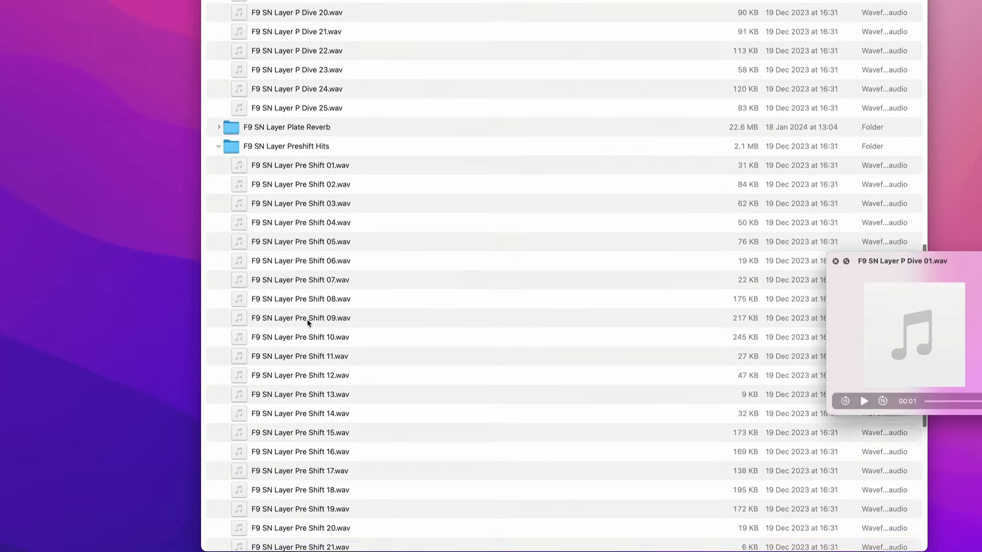
pyautogui.scroll(-5, 308, 322)
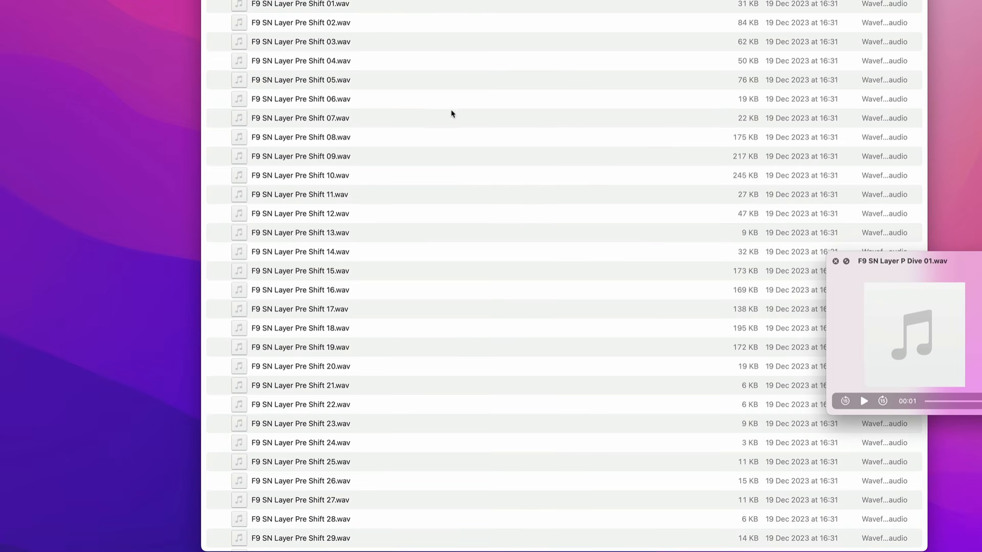
# Audition Preshift Hits samples, including Pre Shift 08, 11, 13, 18, 16, 25 and 28
pyautogui.click(316, 139)
pyautogui.click(314, 195)
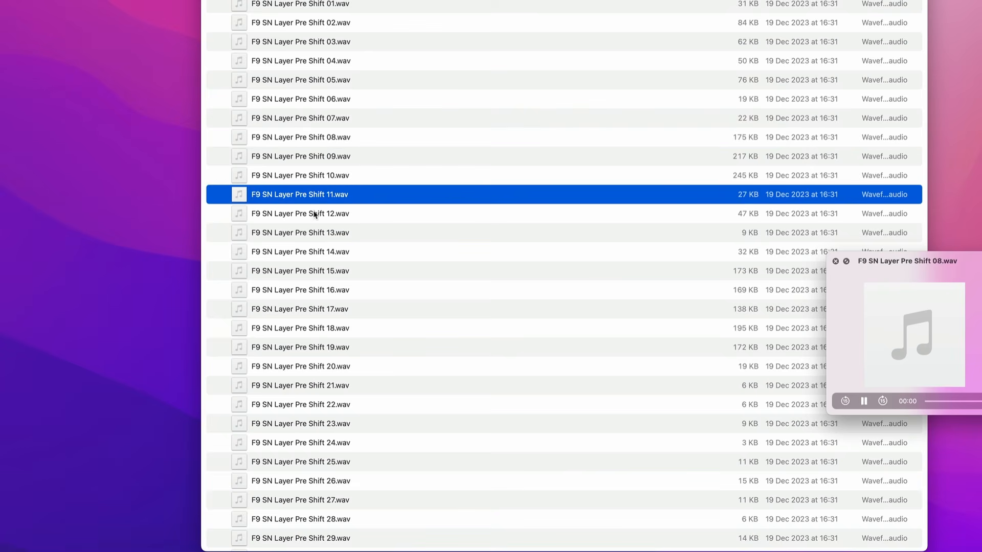
pyautogui.click(320, 233)
pyautogui.click(323, 327)
pyautogui.click(322, 289)
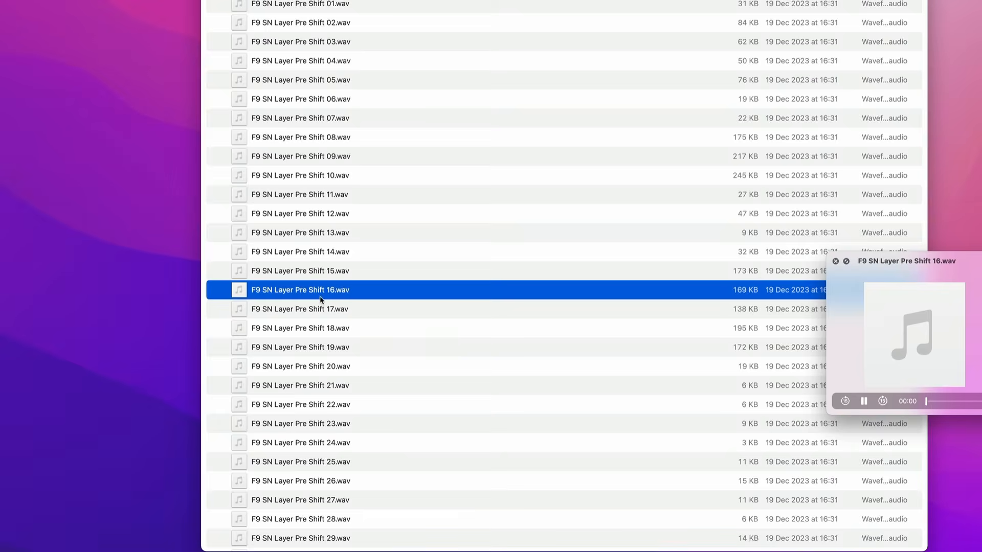
pyautogui.click(307, 462)
pyautogui.click(297, 519)
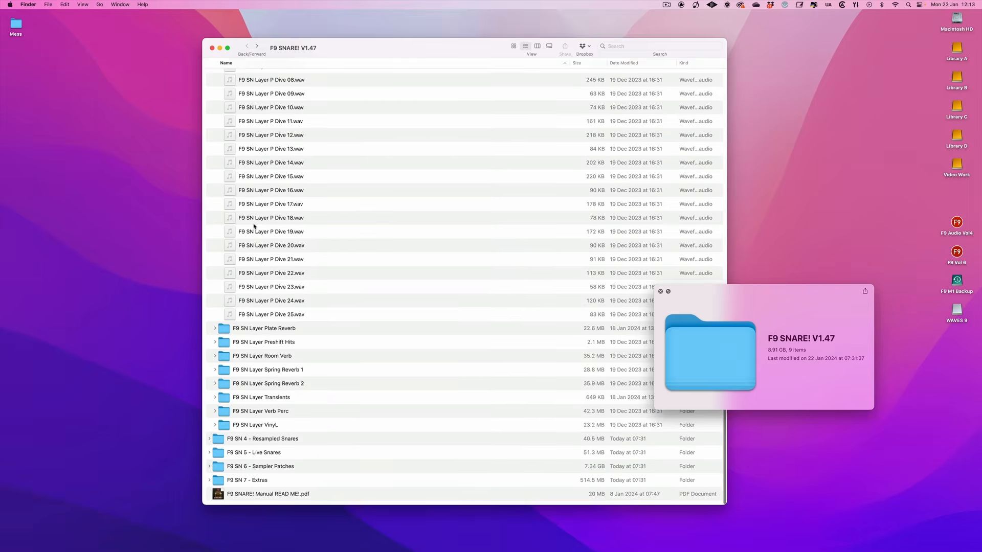
# Open the F9 SN Layer Transients folder and audition samples across it, including Transient 12, 15 and 28
pyautogui.click(262, 398)
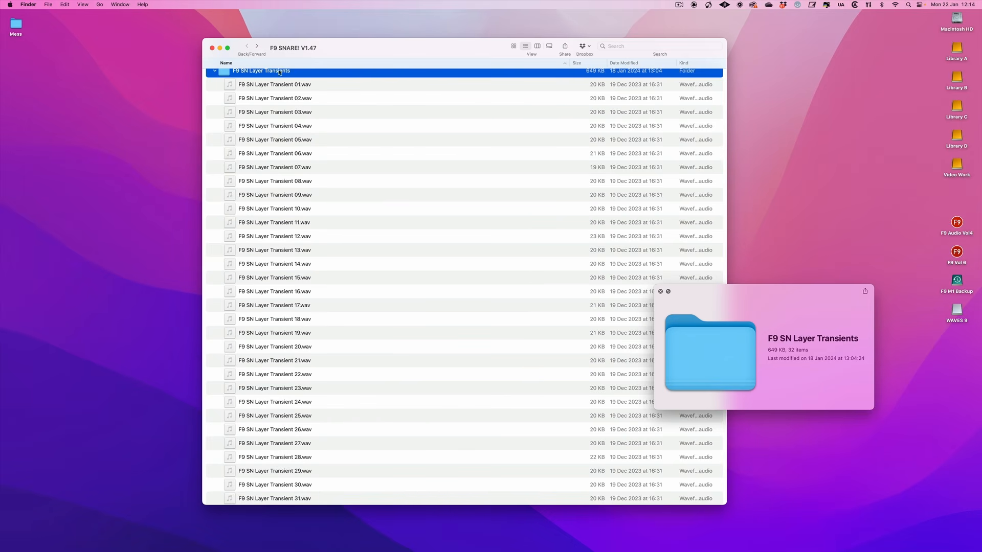
pyautogui.click(277, 141)
pyautogui.click(283, 164)
pyautogui.click(290, 197)
pyautogui.click(292, 240)
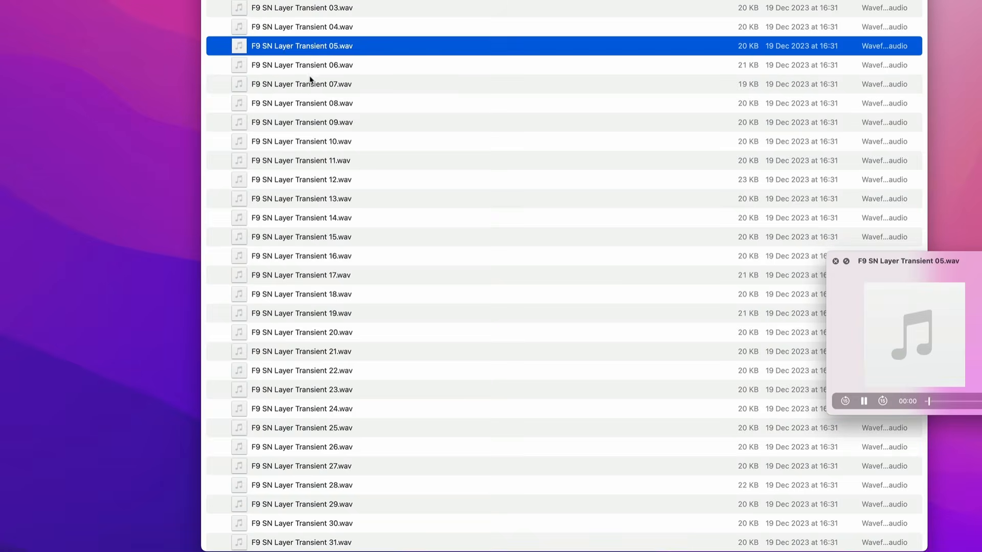
pyautogui.click(317, 241)
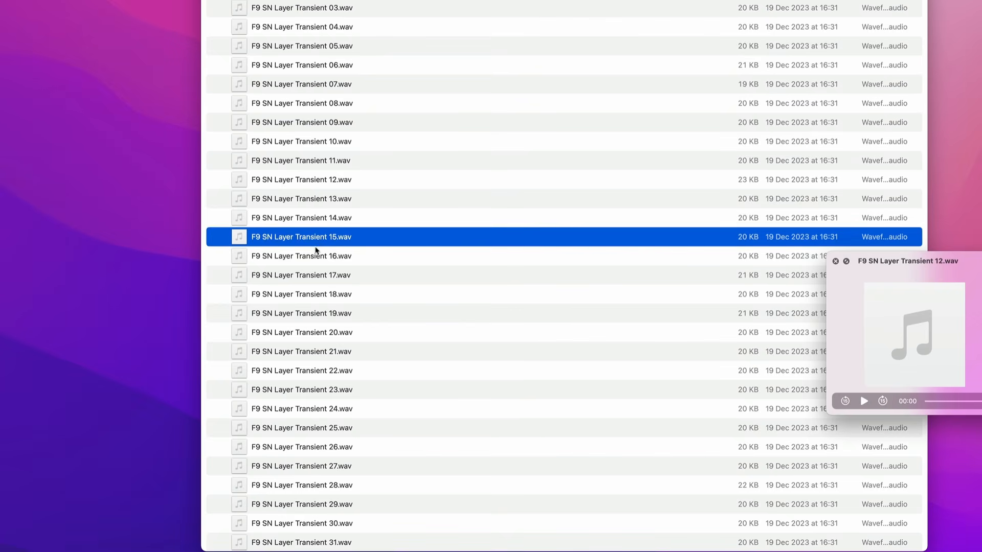
pyautogui.click(319, 334)
pyautogui.click(314, 411)
pyautogui.click(313, 484)
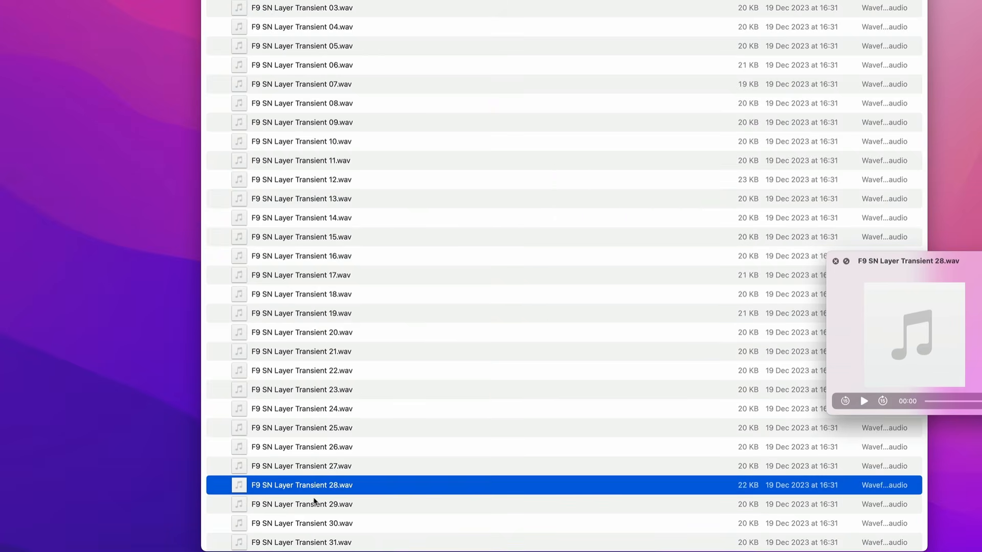
pyautogui.click(328, 542)
pyautogui.click(289, 30)
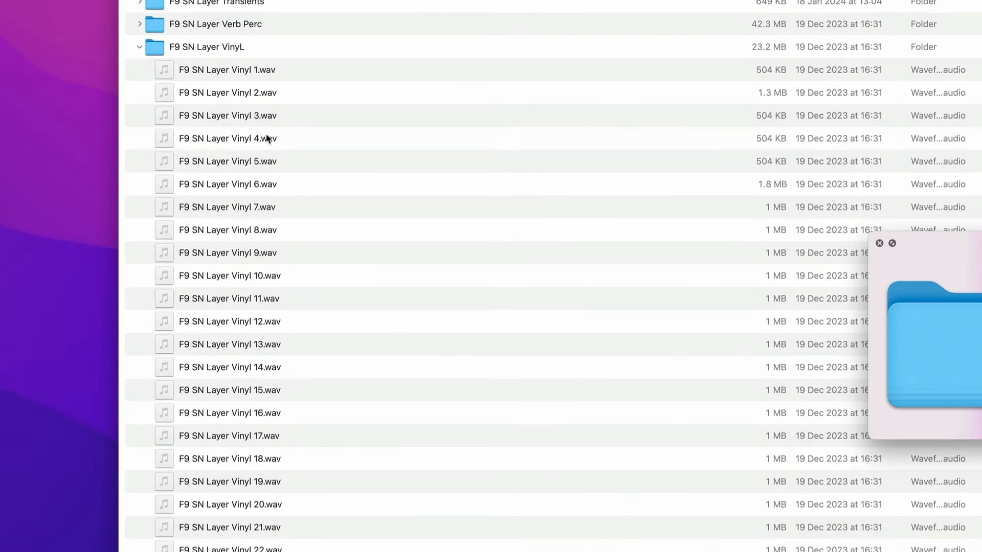
# Audition vinyl layer samples in the F9 SN Layer VinyL folder, including Vinyl 7, 11, 15 and 20
pyautogui.click(323, 168)
pyautogui.click(261, 214)
pyautogui.click(251, 303)
pyautogui.click(250, 387)
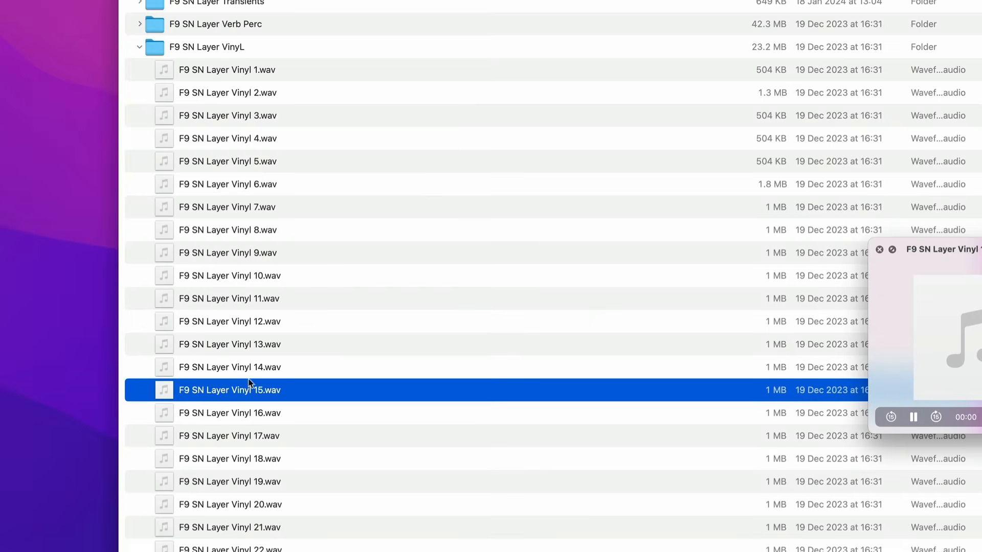
pyautogui.click(242, 514)
pyautogui.click(239, 323)
pyautogui.scroll(5, 223, 44)
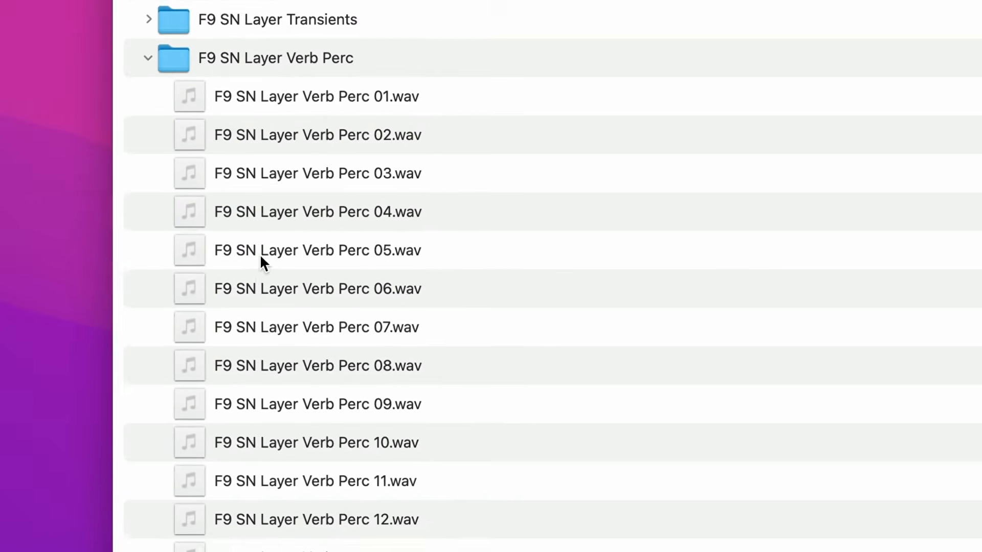
# Audition samples in the F9 SN Layer Verb Perc folder, including Verb Perc 05, 10, 12 and 17
pyautogui.click(261, 253)
pyautogui.click(331, 442)
pyautogui.click(345, 520)
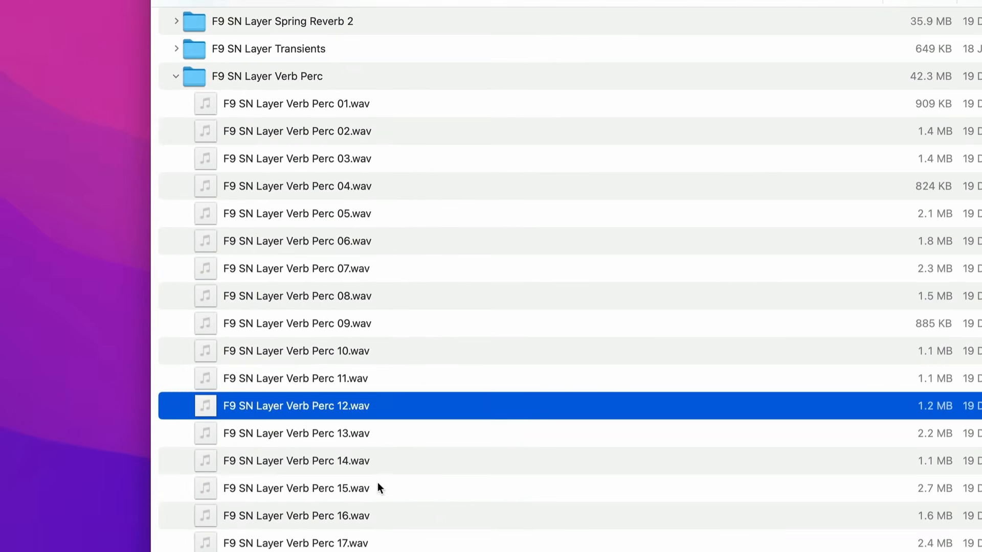
pyautogui.click(379, 543)
pyautogui.click(285, 247)
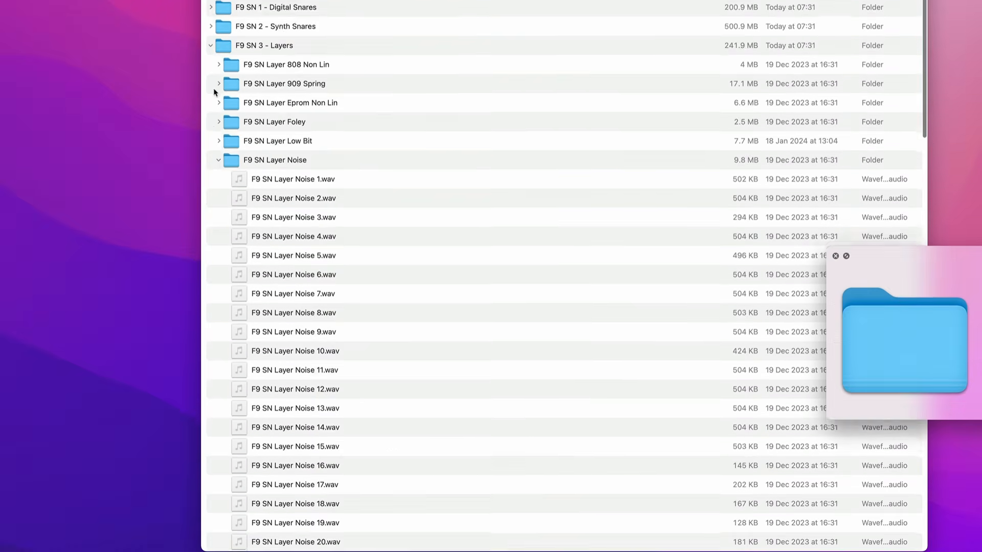
# Collapse the Noise layer folder and audition several samples from the F9 SN Layer Eprom Non Lin folder
pyautogui.scroll(-1, 217, 135)
pyautogui.click(219, 132)
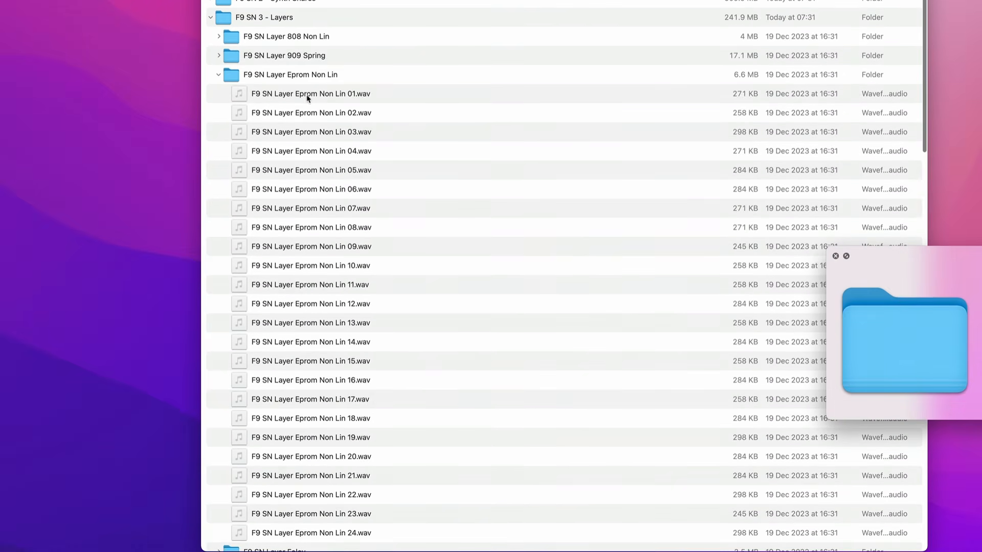
pyautogui.click(338, 132)
pyautogui.click(342, 189)
pyautogui.click(314, 266)
pyautogui.click(300, 399)
pyautogui.moveTo(292, 514); pyautogui.dragTo(288, 497)
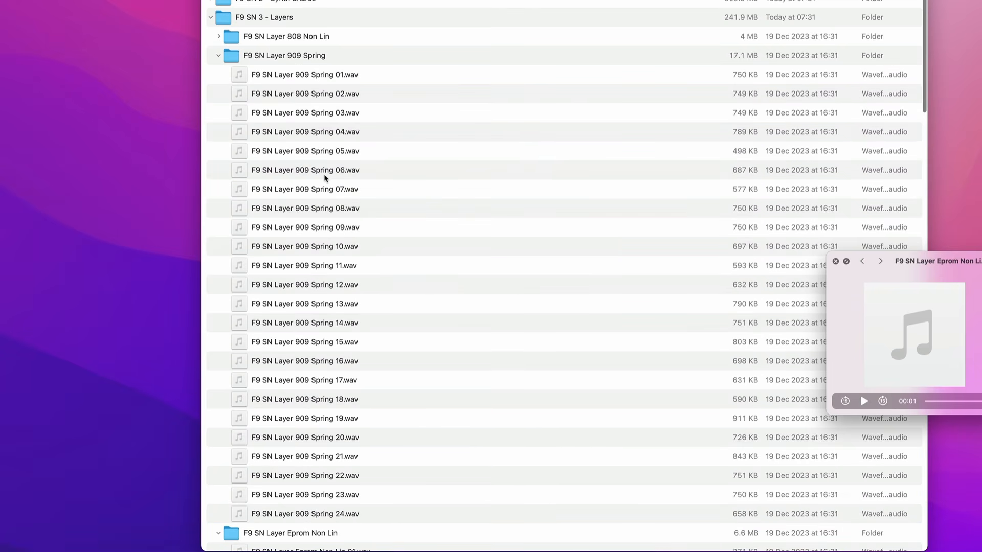
# Audition 909 Spring samples 05, 08, 14, 19 and 03 in the F9 SN Layer 909 Spring folder
pyautogui.click(314, 153)
pyautogui.click(310, 209)
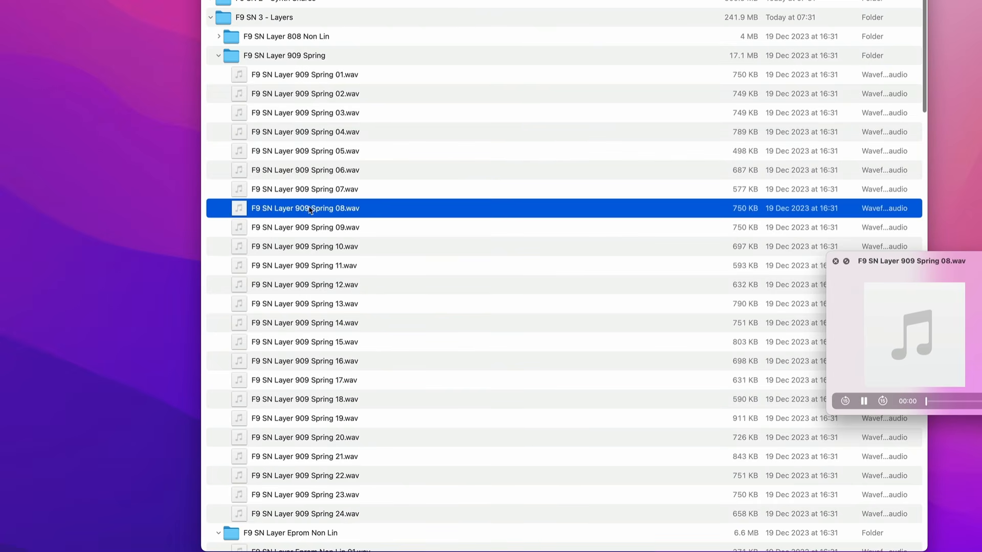
pyautogui.click(296, 323)
pyautogui.click(305, 417)
pyautogui.click(307, 118)
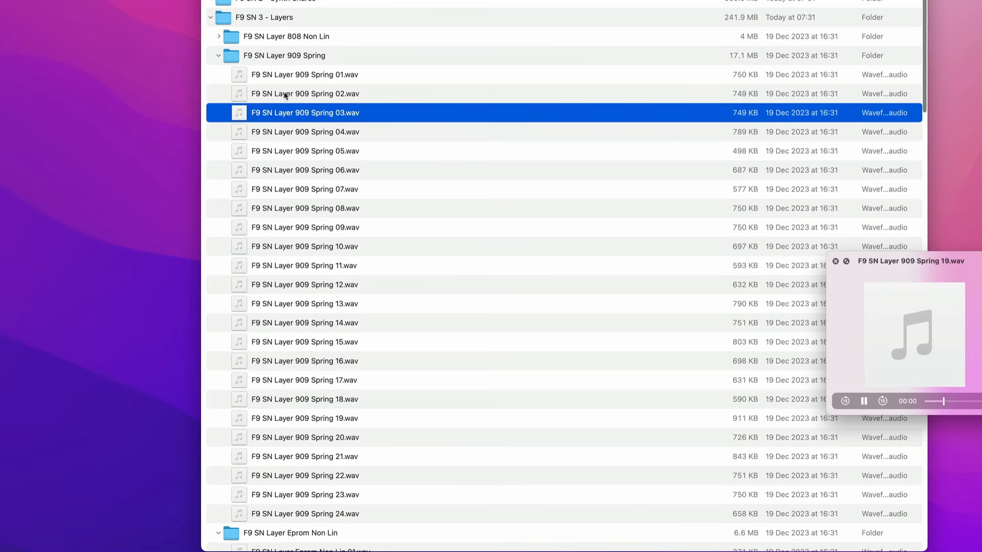
# Expand the F9 SN Layer 808 Non Lin folder and audition samples throughout it
pyautogui.click(219, 36)
pyautogui.click(296, 153)
pyautogui.click(310, 266)
pyautogui.click(310, 361)
pyautogui.click(305, 456)
pyautogui.click(305, 497)
# Expand the F9 SN Layer Plate Reverb folder and audition Plate Reverb 70s samples 04, 07, 13 and 19
pyautogui.click(219, 171)
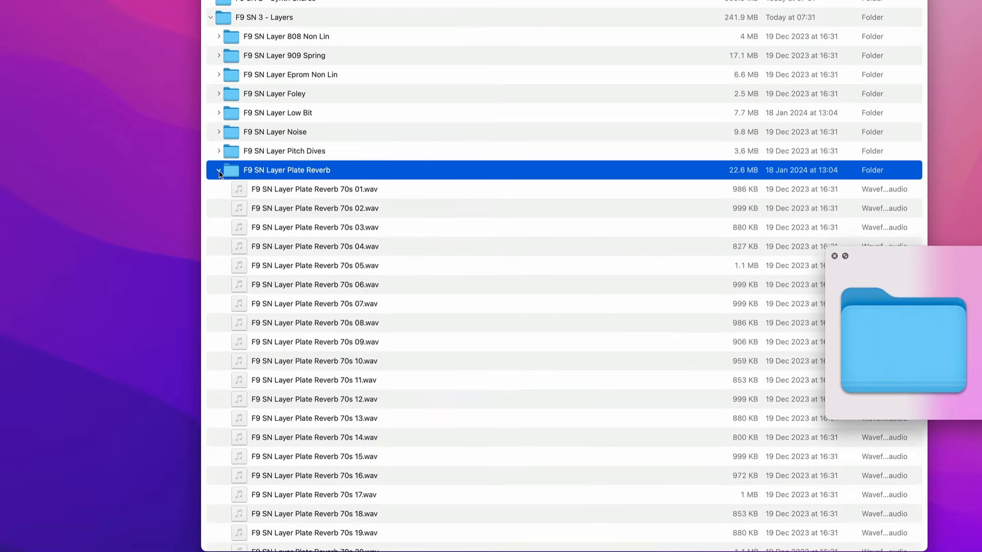
pyautogui.scroll(-5, 351, 148)
pyautogui.click(351, 119)
pyautogui.click(343, 171)
pyautogui.click(336, 283)
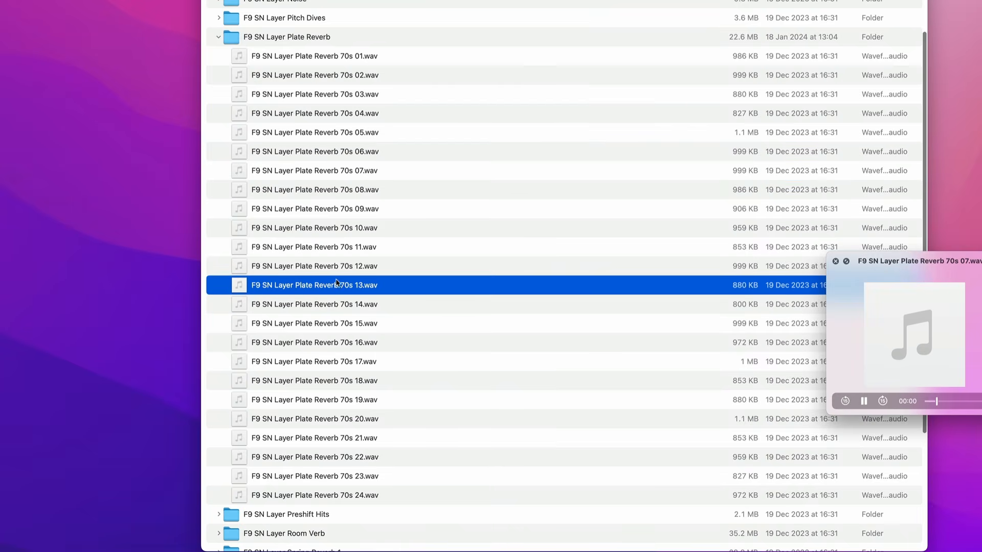
pyautogui.click(334, 398)
pyautogui.scroll(-6, 286, 404)
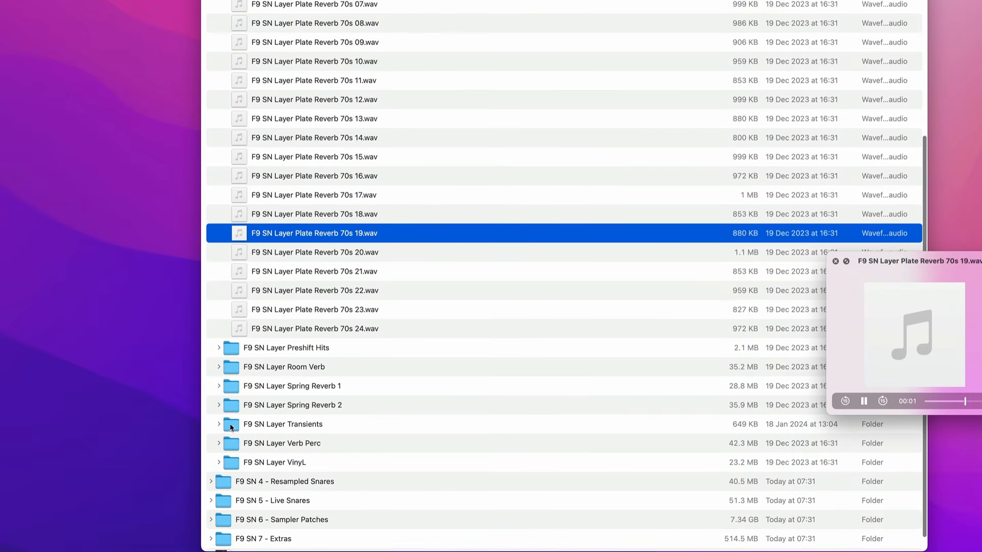
# Expand the F9 SN Layer Spring Reverb 2 folder and audition several of its samples
pyautogui.click(217, 405)
pyautogui.click(326, 272)
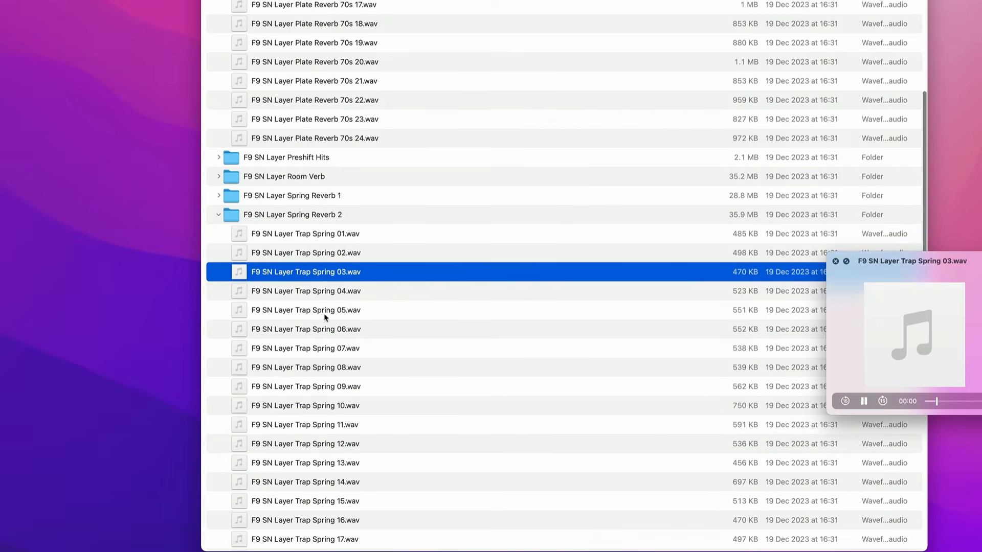
pyautogui.click(325, 314)
pyautogui.click(323, 440)
pyautogui.click(273, 508)
pyautogui.scroll(-5, 300, 477)
pyautogui.click(301, 476)
pyautogui.scroll(-2, 278, 529)
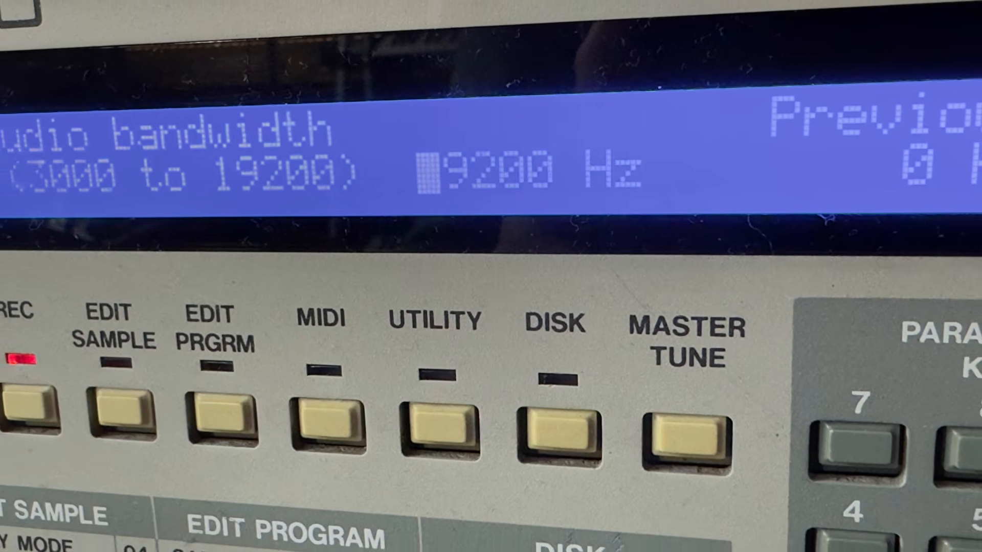
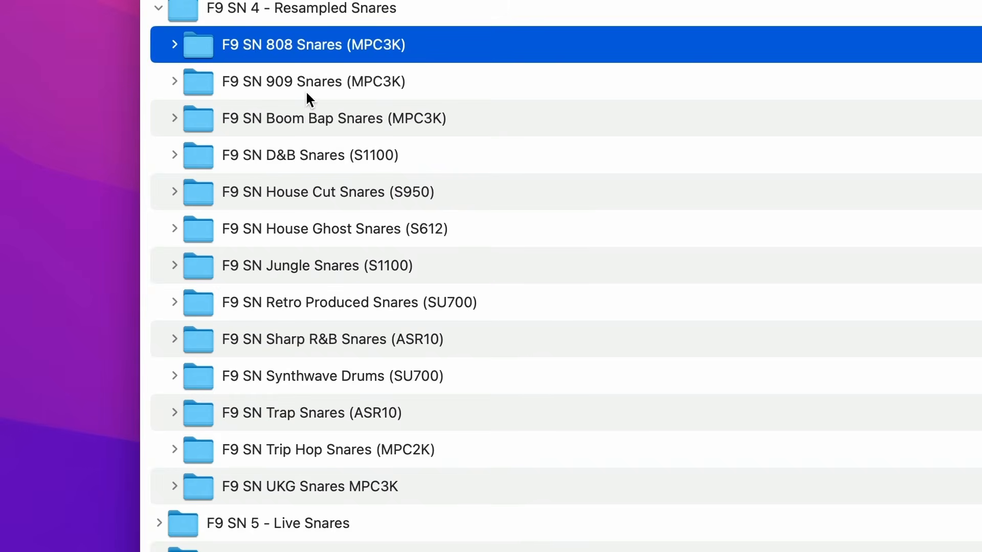
# Point out the 909, Boom Bap and D&B folders in F9 SN 4 - Resampled Snares by selecting each in turn
pyautogui.click(303, 84)
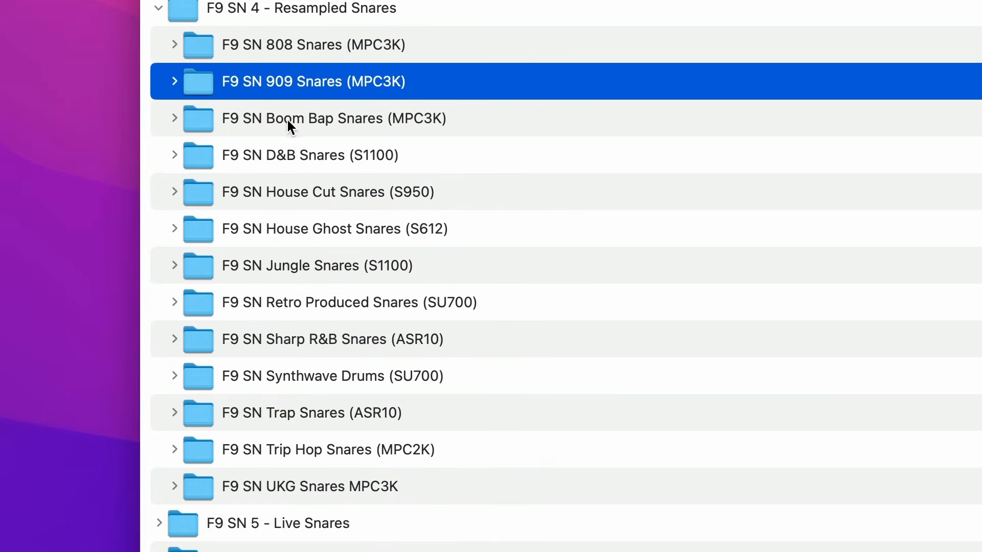
pyautogui.click(316, 122)
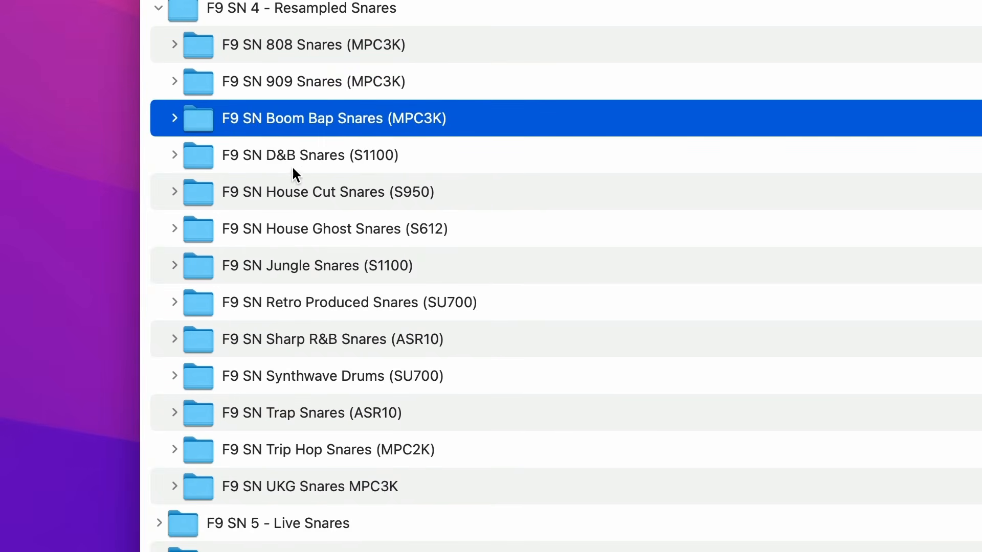
pyautogui.click(311, 160)
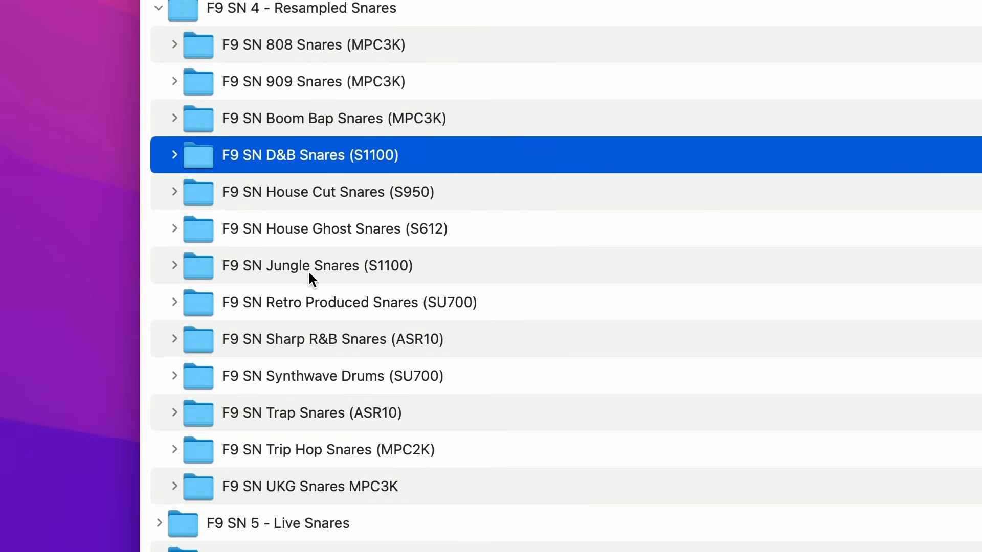
# Open the F9 SN Jungle Snares (S1100) folder and audition its samples one after another
pyautogui.click(311, 269)
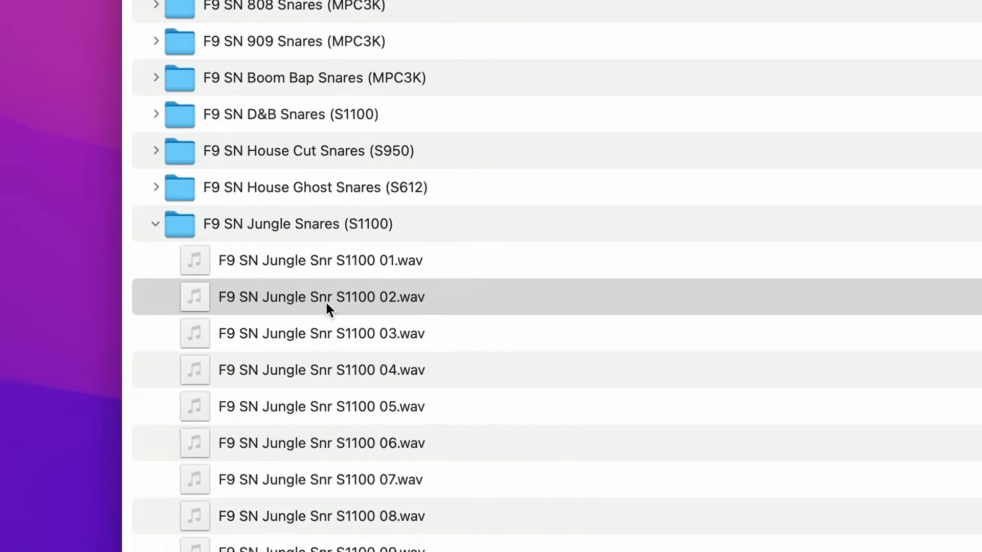
pyautogui.press('Down')
pyautogui.press('Down')
pyautogui.press('Down')
pyautogui.press('Down')
pyautogui.press('Down')
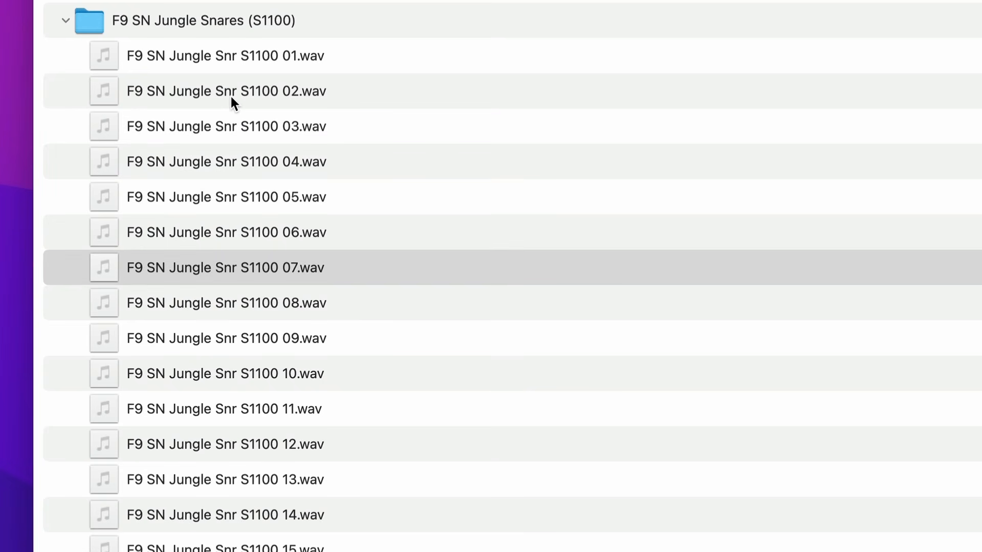
pyautogui.press('Down')
pyautogui.press('Down')
pyautogui.press('Down')
pyautogui.press('Down')
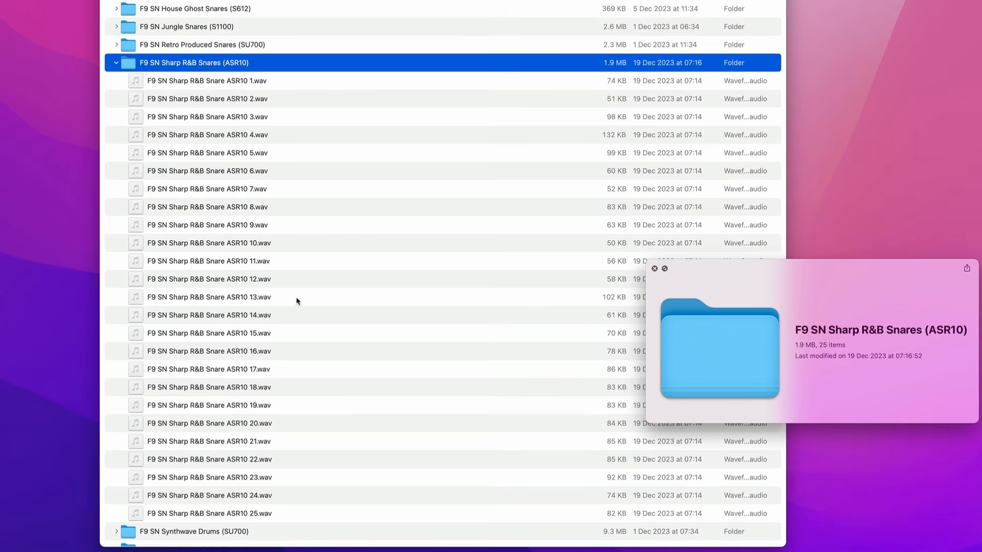
# Audition Sharp R&B Snare ASR10 samples 5, 7, 10, 14, 19 and 22
pyautogui.click(215, 155)
pyautogui.click(225, 189)
pyautogui.click(229, 243)
pyautogui.click(231, 315)
pyautogui.click(238, 405)
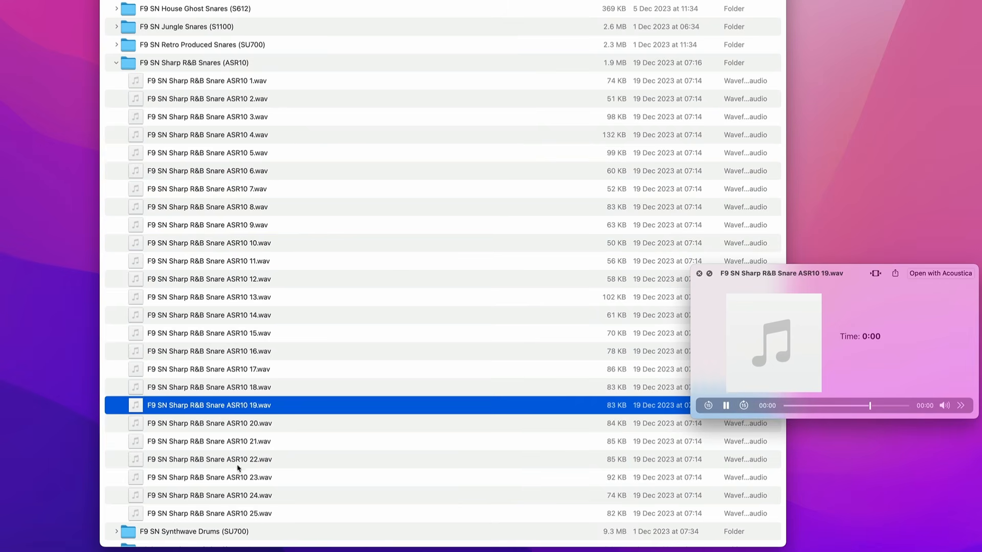
pyautogui.click(240, 459)
pyautogui.click(204, 95)
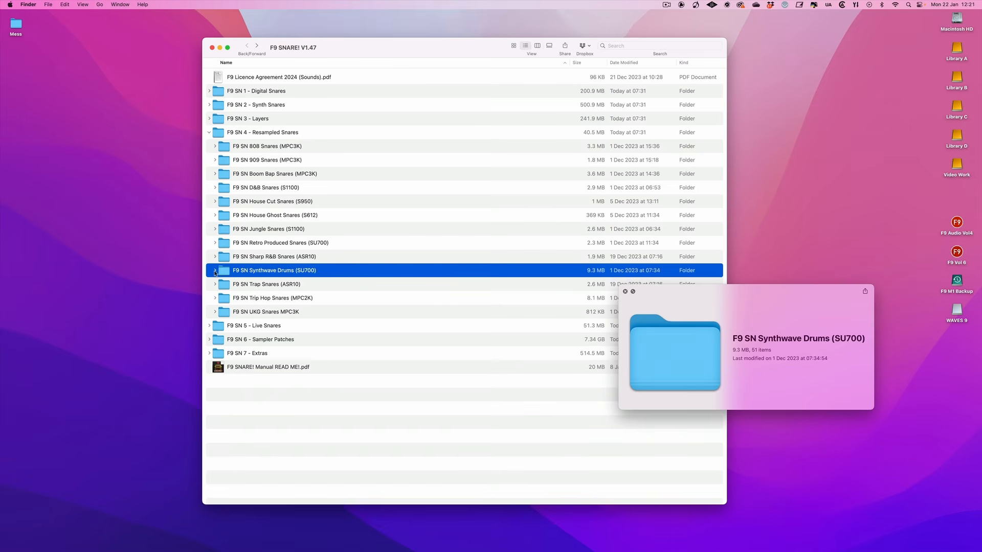
# Expand the F9 SN Synthwave Drums (SU700) folder and audition several early samples, including Synthwave Snare SU7 16
pyautogui.click(215, 270)
pyautogui.scroll(-5, 292, 306)
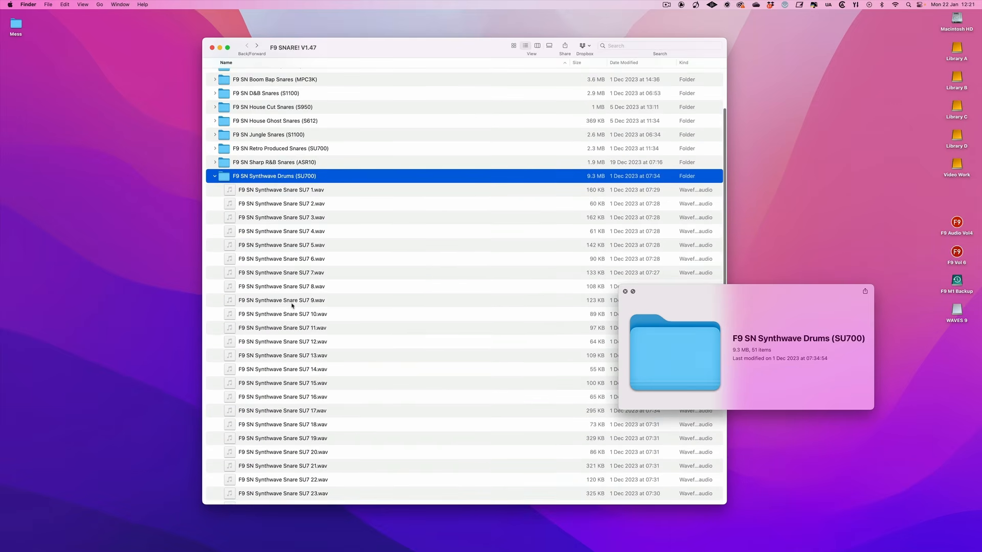
pyautogui.click(291, 110)
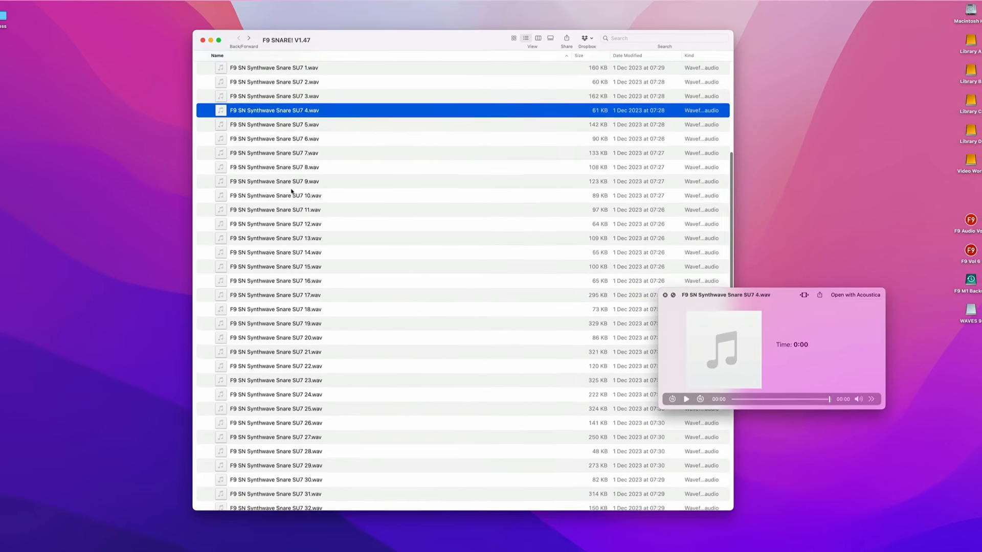
pyautogui.click(291, 194)
pyautogui.click(292, 280)
pyautogui.scroll(-2, 290, 347)
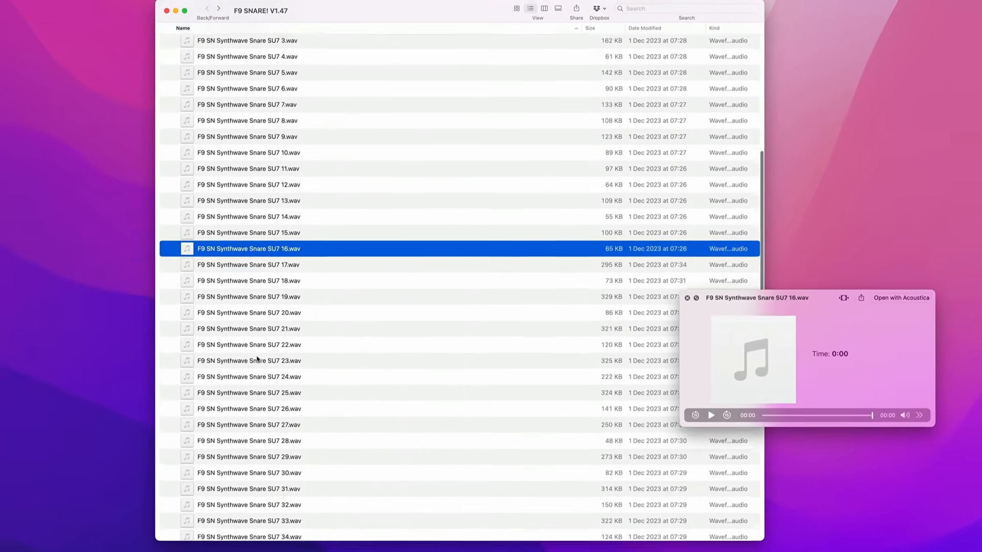
# Audition Synthwave Snare SU7 samples 23, 27, 30, 32 and 35, and collapse the Synthwave Drums folder
pyautogui.click(257, 359)
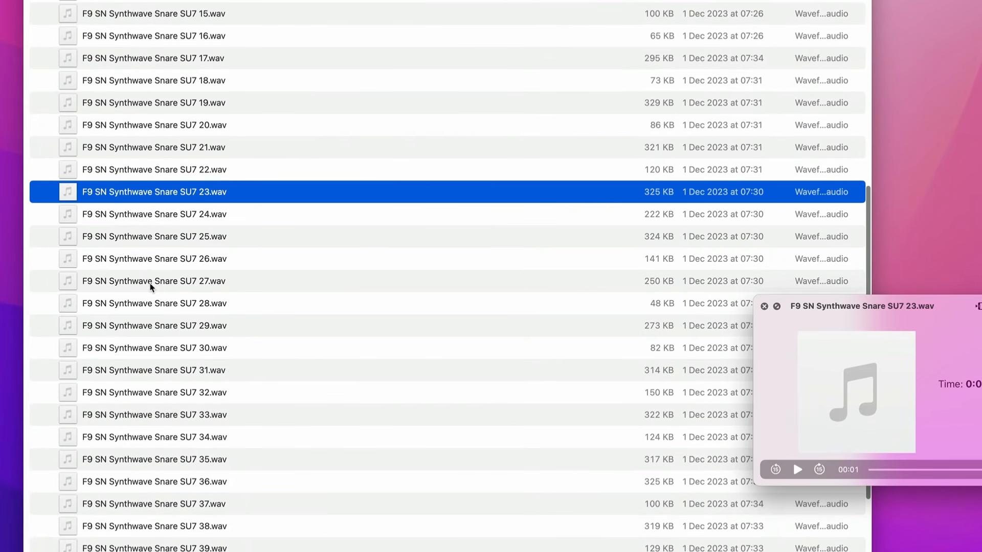
pyautogui.click(151, 285)
pyautogui.click(149, 349)
pyautogui.click(158, 395)
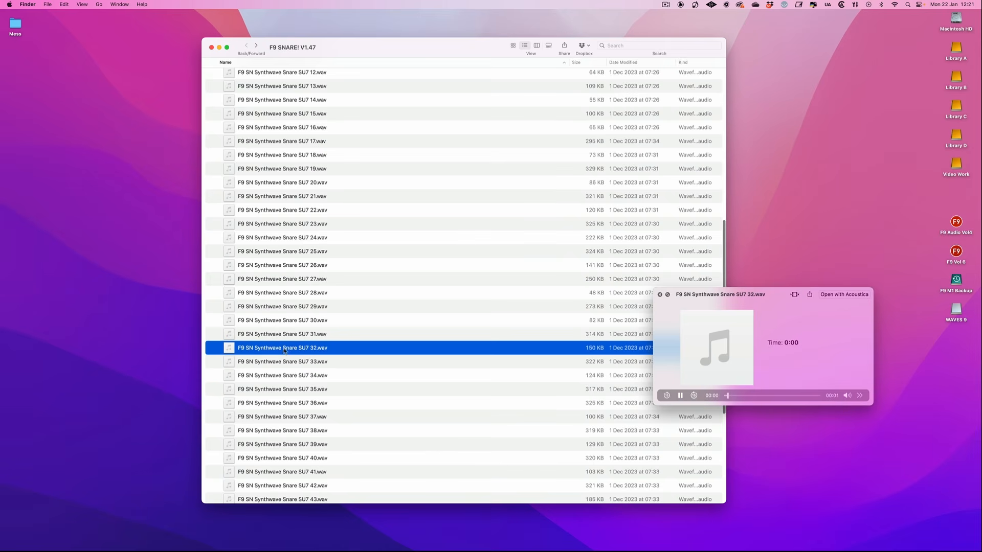
pyautogui.click(294, 392)
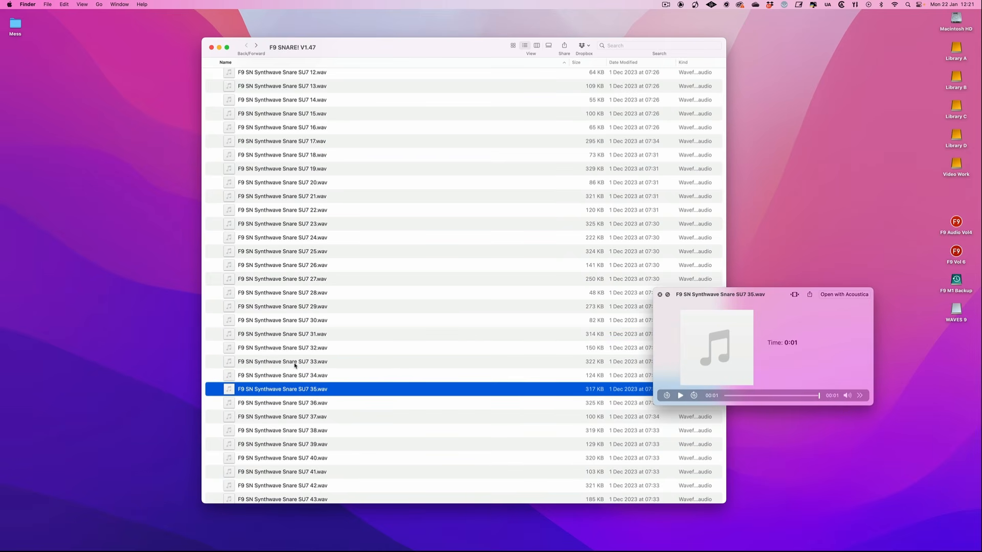
pyautogui.scroll(1, 281, 155)
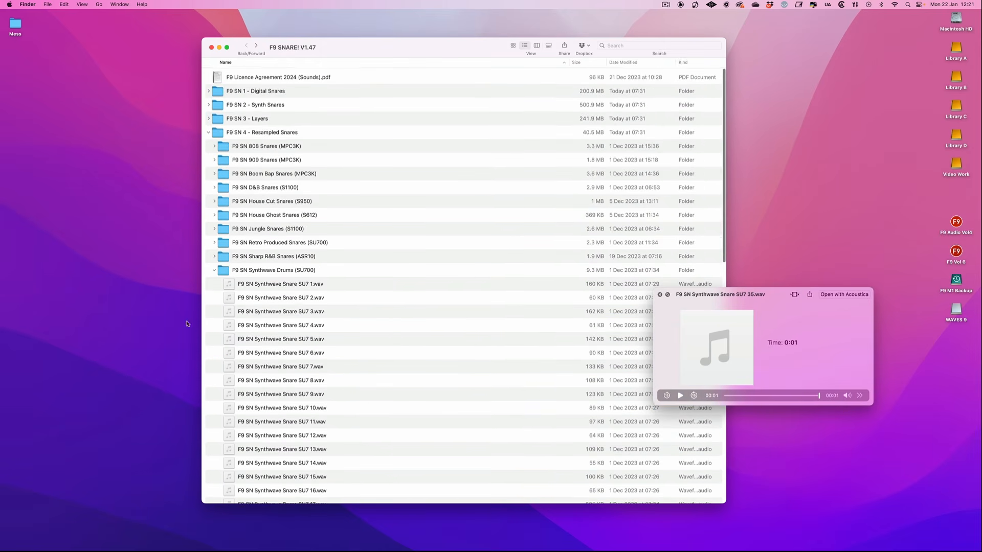
pyautogui.click(214, 269)
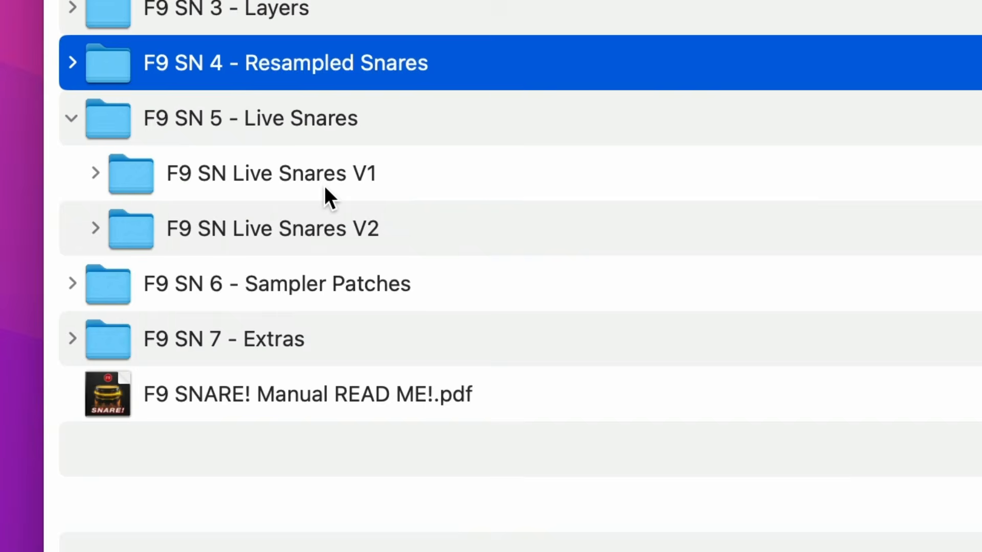
# Expand F9 SN Live Snares V1 and select its eight subfolders from Live Beauty V1 to Live Supra
pyautogui.click(272, 165)
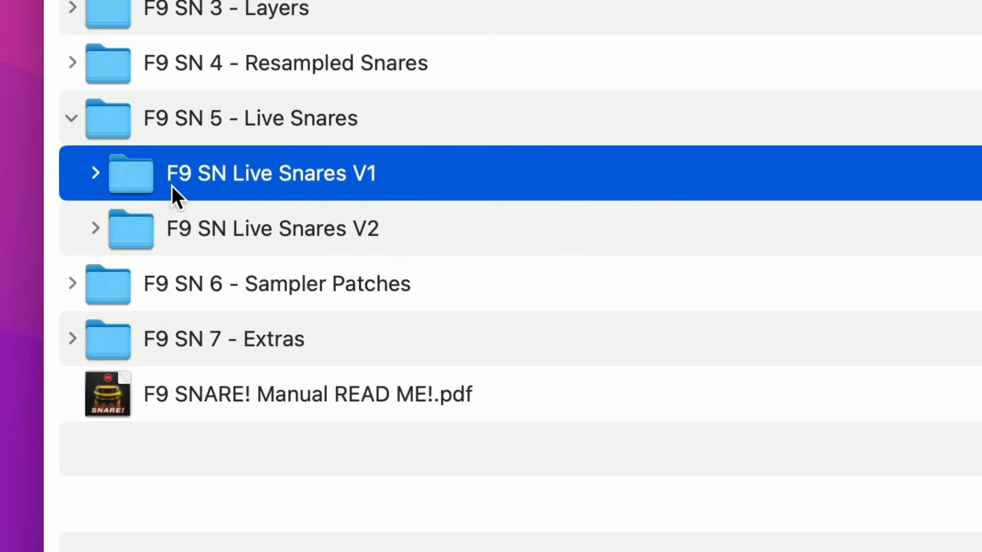
pyautogui.click(95, 173)
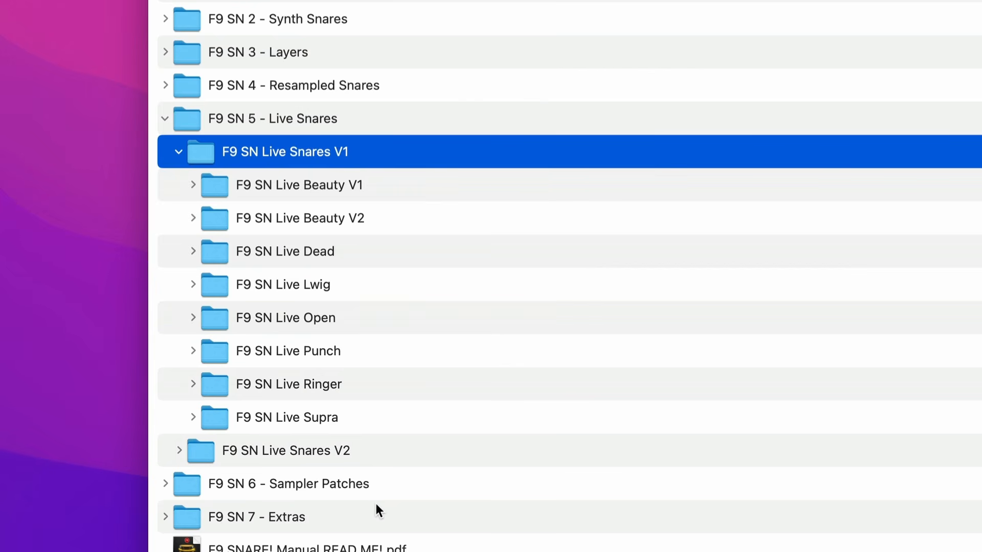
pyautogui.click(326, 198)
pyautogui.keyDown('shift'); pyautogui.click(302, 416); pyautogui.keyUp('shift')
pyautogui.moveTo(301, 417); pyautogui.dragTo(133, 224)
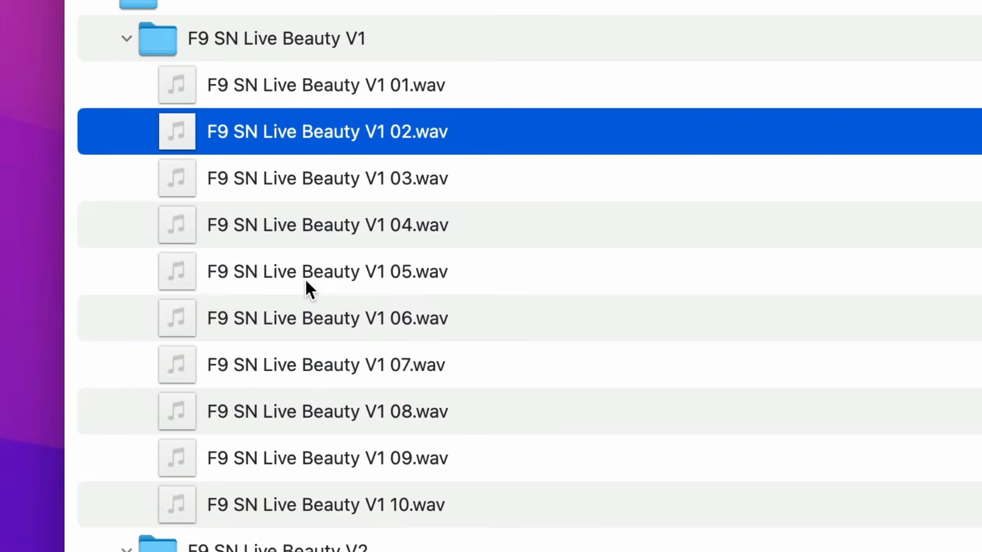
# Audition several samples in the F9 SN Live Beauty V1 folder, including 06, 01 and 07
pyautogui.click(333, 319)
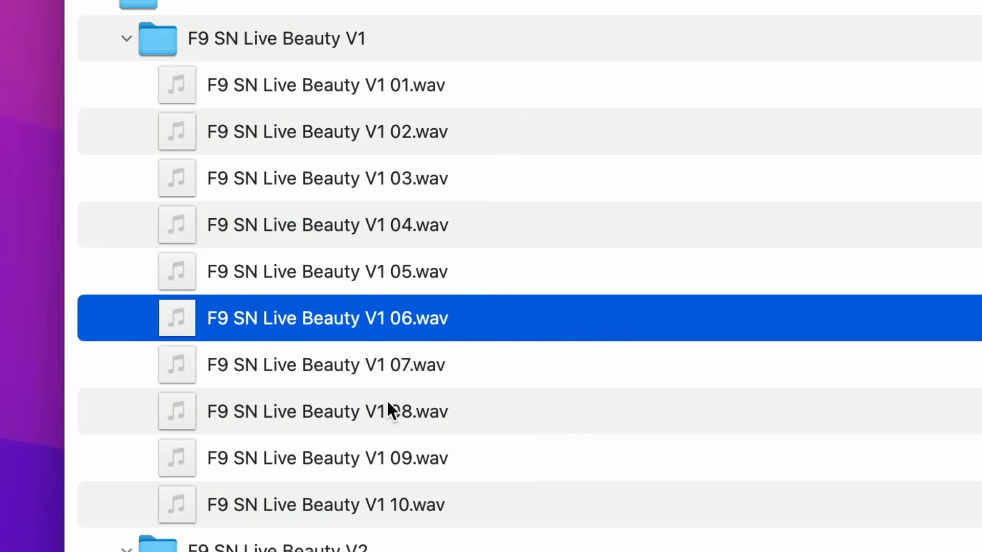
pyautogui.click(363, 485)
pyautogui.click(328, 64)
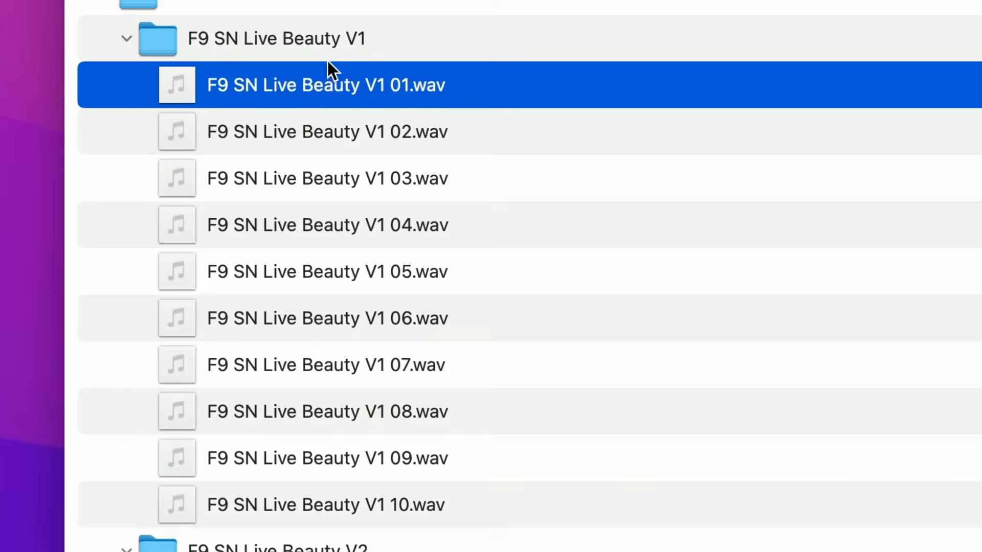
pyautogui.click(340, 361)
pyautogui.scroll(-3, 340, 362)
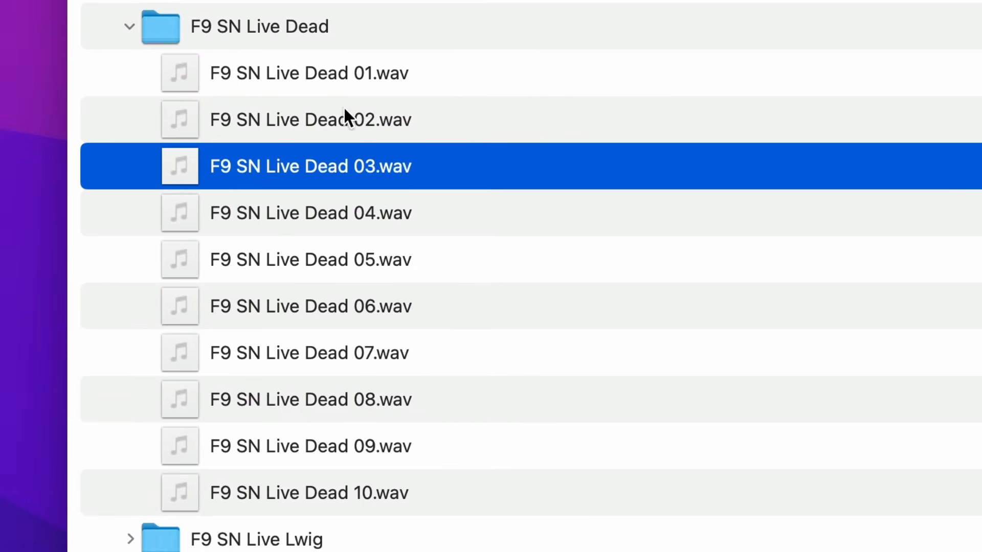
# Audition Live Dead samples 02, 08 and 10 and Live Lwig samples 01, 04, 07 and 09
pyautogui.click(343, 116)
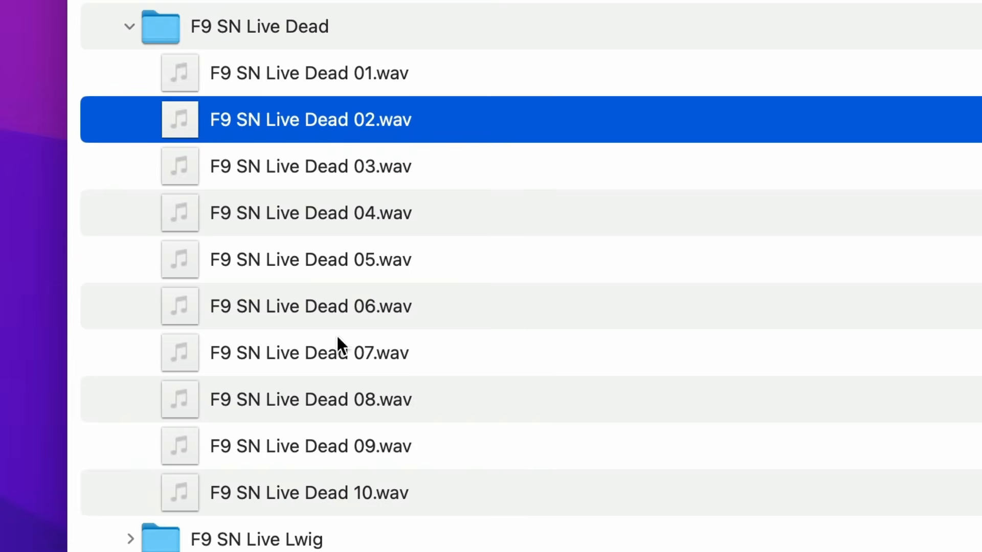
pyautogui.click(323, 405)
pyautogui.click(287, 491)
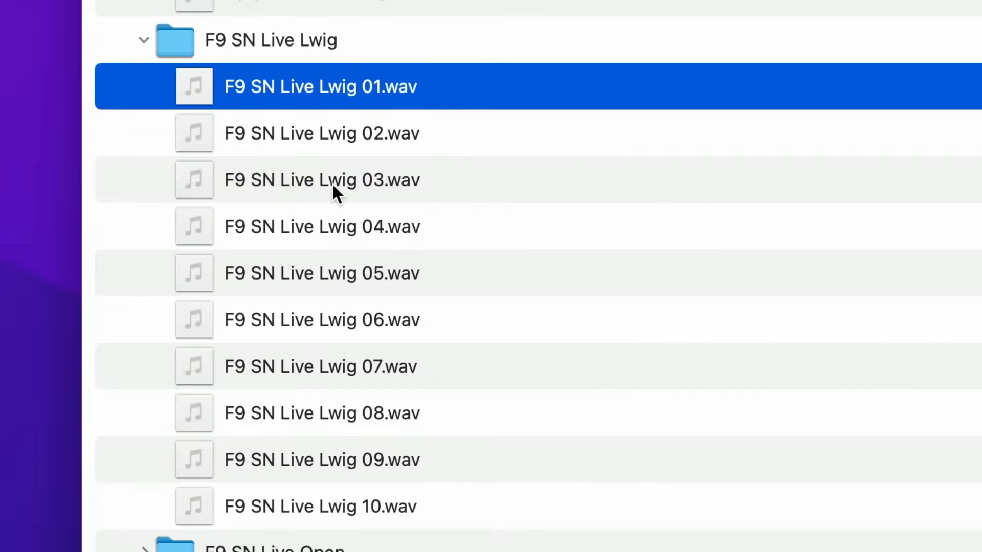
pyautogui.click(349, 237)
pyautogui.click(321, 376)
pyautogui.click(314, 460)
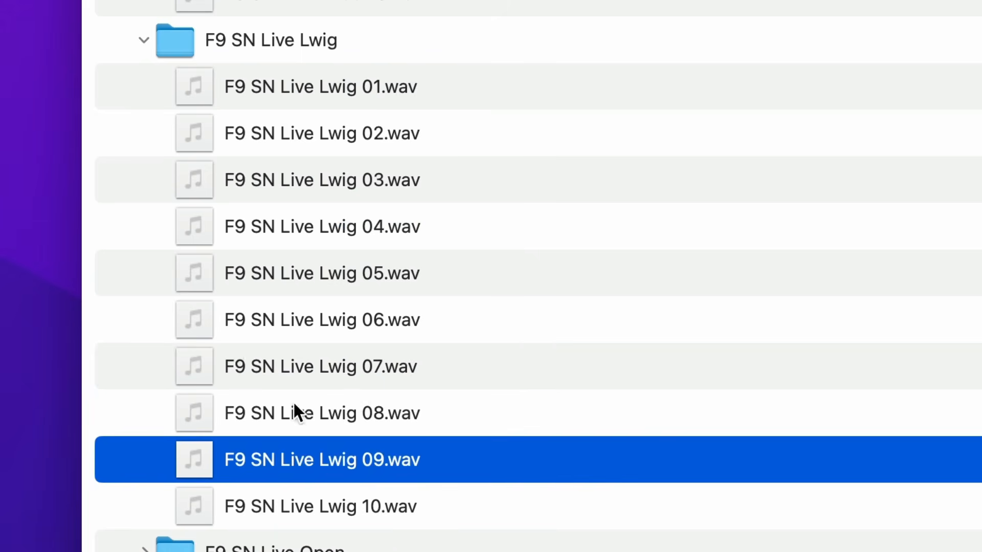
# Audition samples 02, 06, 09 and 10 in the F9 SN Live Ringer folder
pyautogui.scroll(-5, 271, 379)
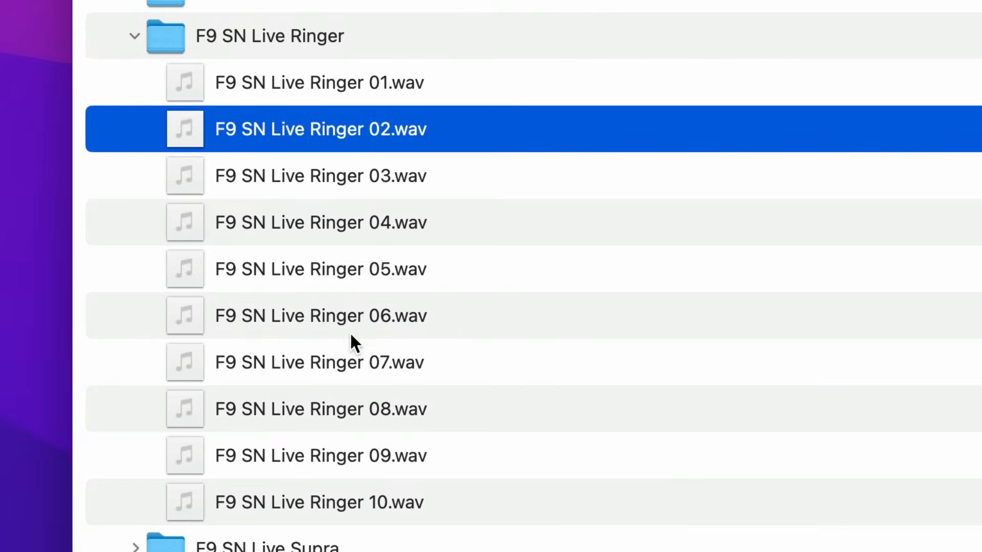
pyautogui.click(347, 302)
pyautogui.click(406, 462)
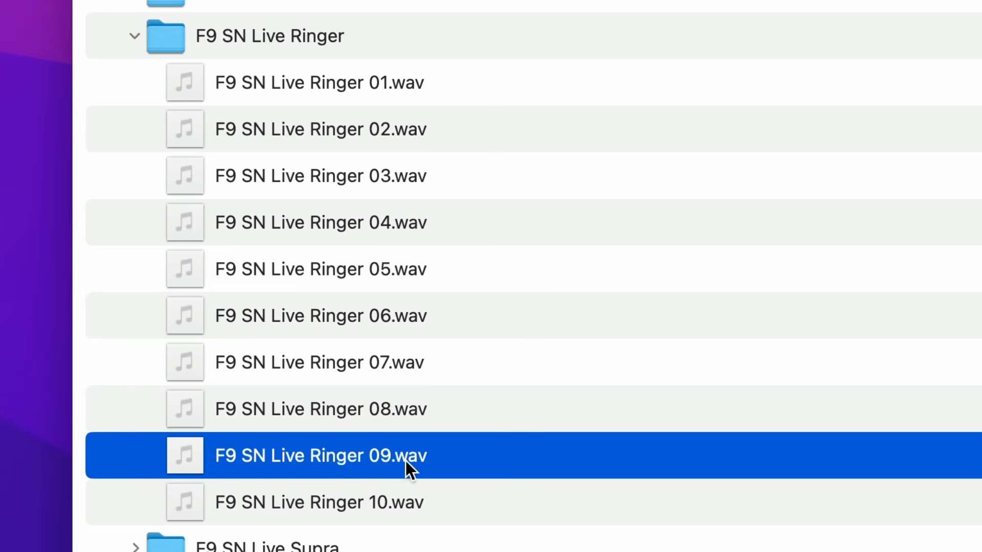
pyautogui.click(367, 501)
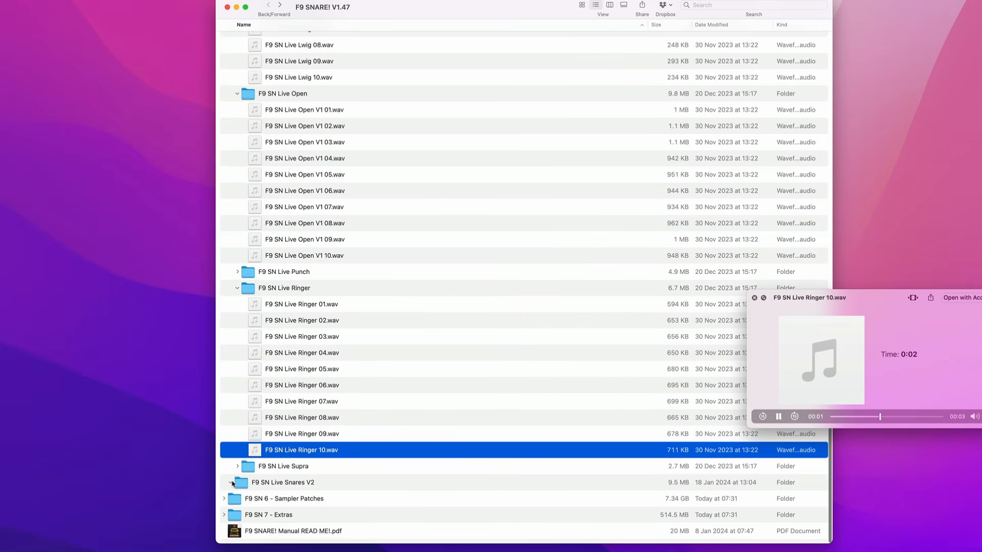
# Expand F9 SN Live Snares V2 and audition Beech LSnr Pic-Rim V32, V64 and V127, plus Pic V127 and V32
pyautogui.click(230, 483)
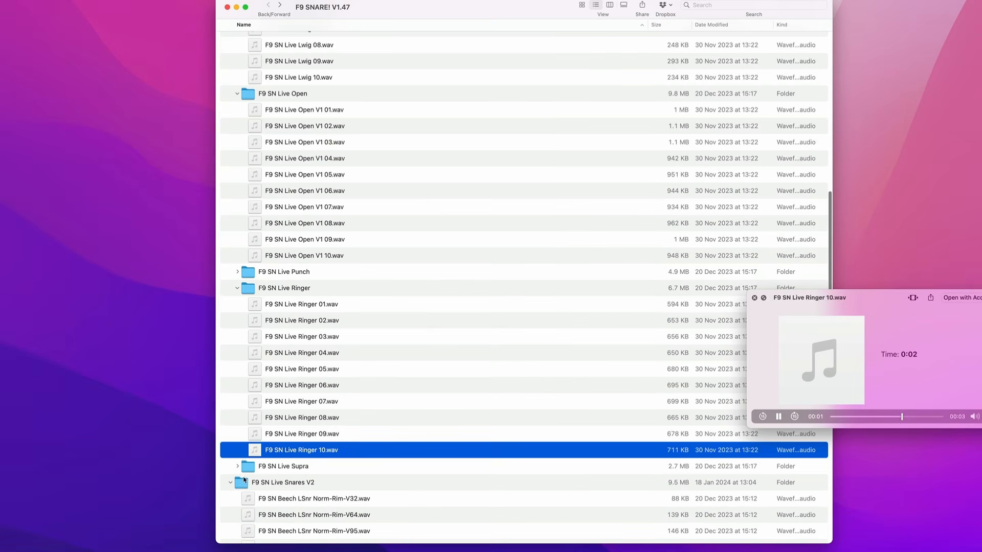
pyautogui.scroll(-6, 350, 457)
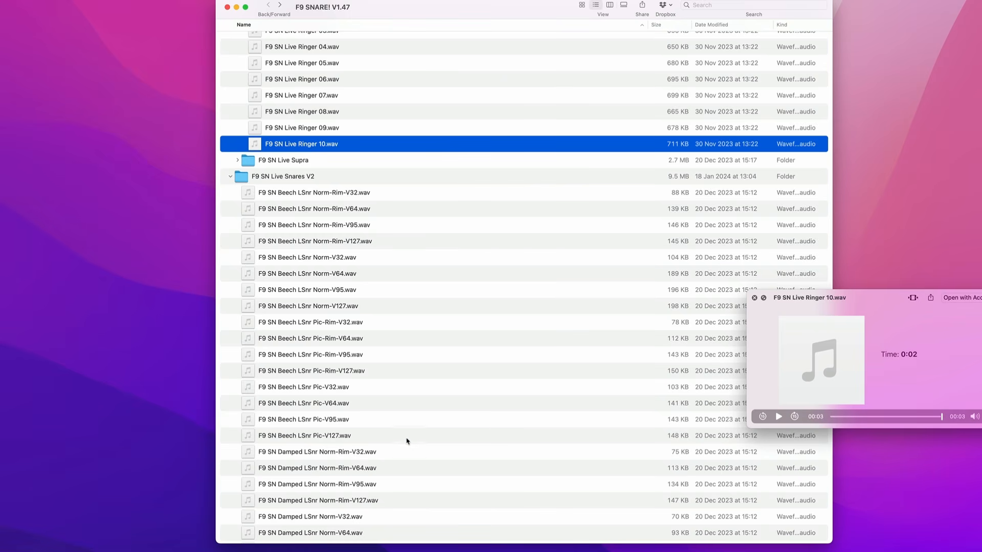
pyautogui.scroll(-3, 408, 443)
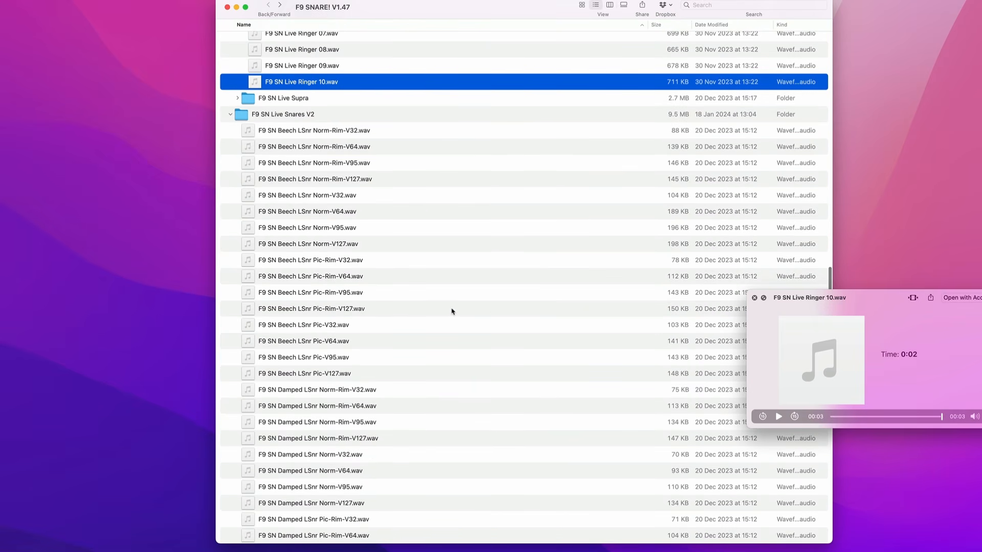
pyautogui.click(352, 261)
pyautogui.click(351, 279)
pyautogui.click(350, 309)
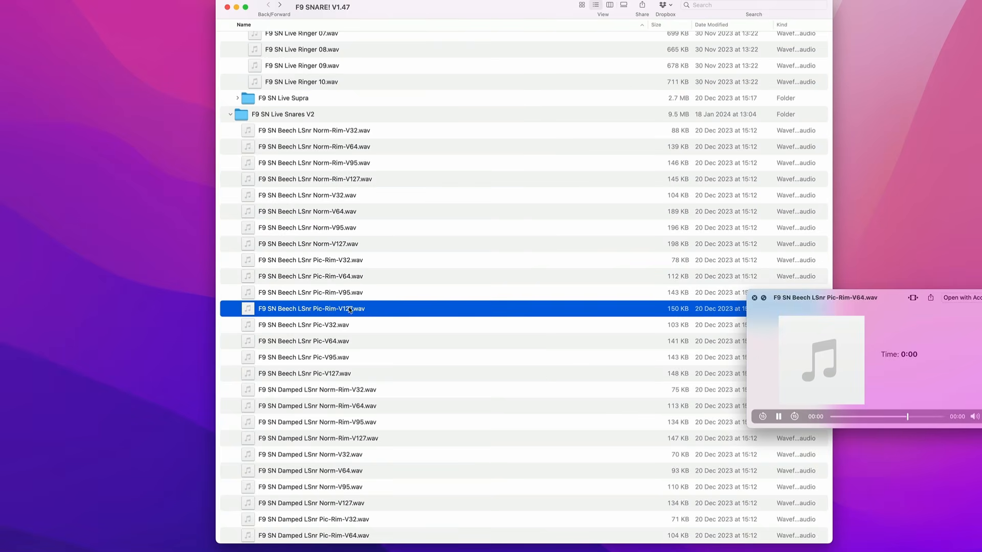
pyautogui.click(350, 374)
pyautogui.click(326, 328)
# Audition the Damped LSnr Norm-Rim samples at velocities V127, V64, V32 and V95, finishing on V127
pyautogui.click(352, 439)
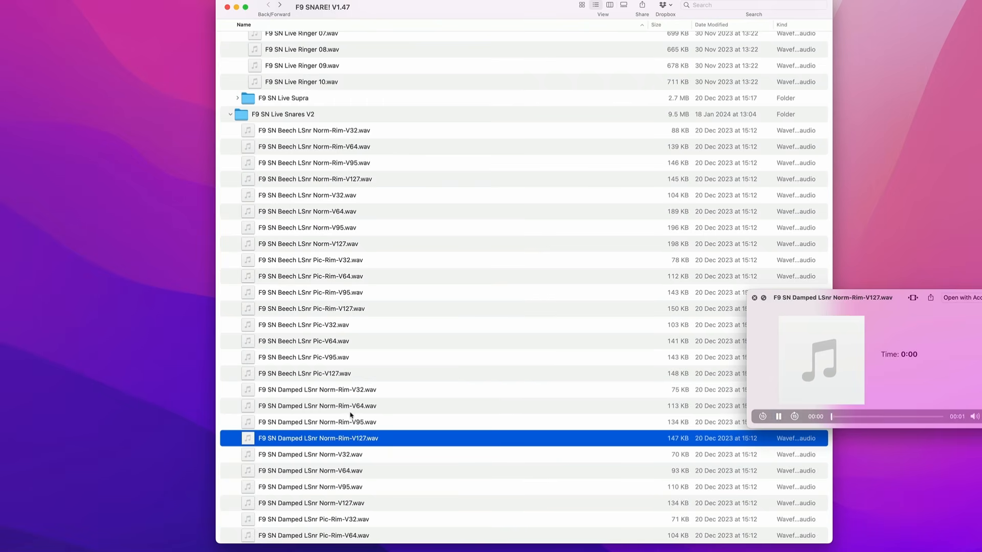
pyautogui.click(351, 407)
pyautogui.click(351, 393)
pyautogui.click(360, 424)
pyautogui.click(358, 439)
# Expand the F9 SN 7 - Extras folder and select main folders F9 SN 1 through F9 SN 5
pyautogui.scroll(-10, 351, 450)
pyautogui.click(271, 152)
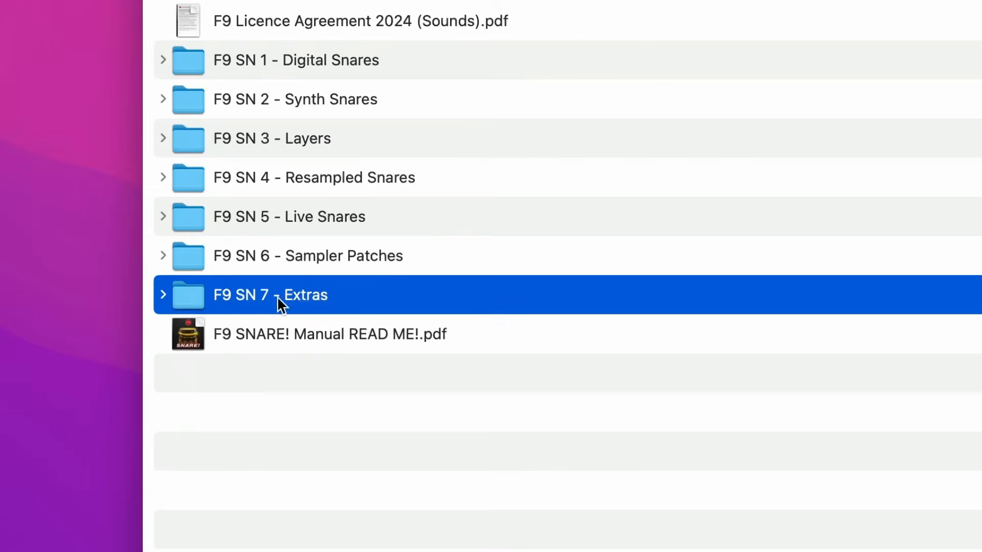
pyautogui.click(162, 296)
pyautogui.click(299, 63)
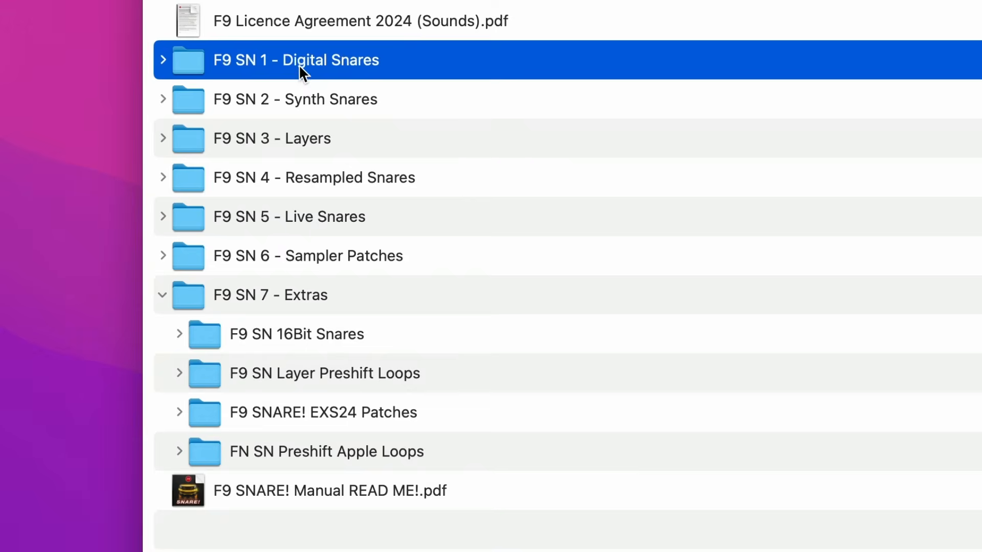
pyautogui.keyDown('shift'); pyautogui.click(314, 222); pyautogui.keyUp('shift')
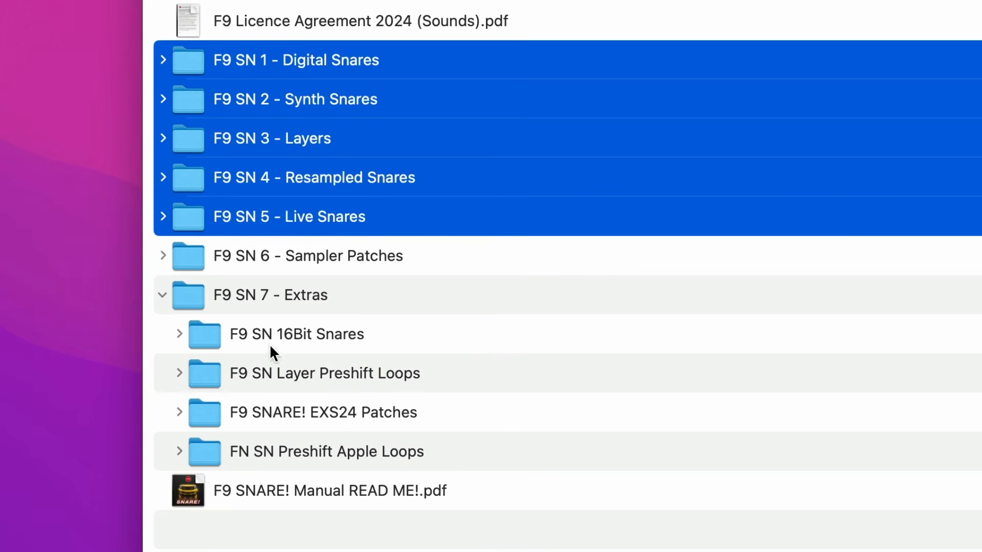
# Expand F9 SN 16Bit Snares, its F9 SN16 Digital Snares subfolder and the F9 SN 808 Digi Snares folder inside
pyautogui.click(296, 343)
pyautogui.click(180, 336)
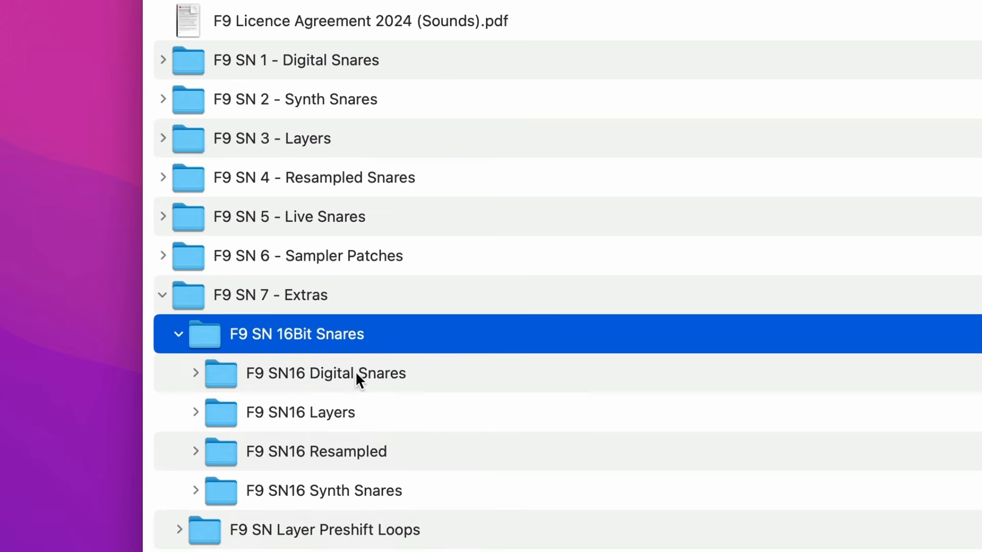
pyautogui.click(209, 378)
pyautogui.click(196, 375)
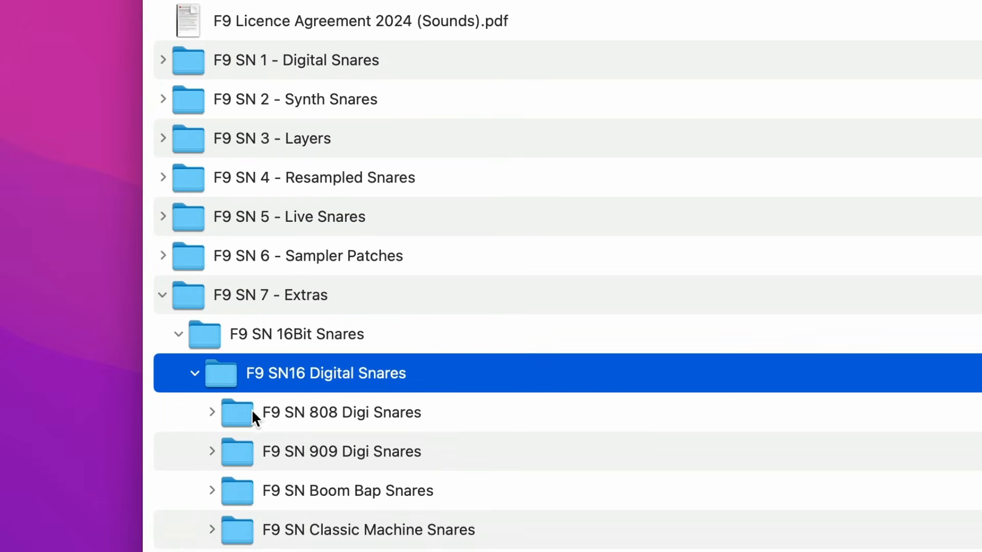
pyautogui.click(211, 412)
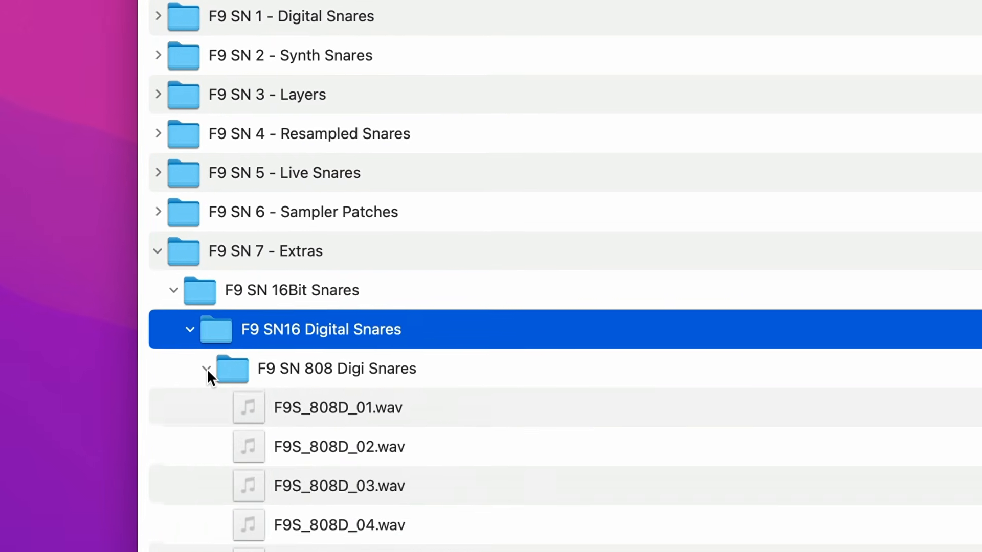
# Look through the F9S_808D samples, collapse F9 SN 808 Digi Snares and expand F9 SN Boom Bap Snares
pyautogui.scroll(-5, 290, 418)
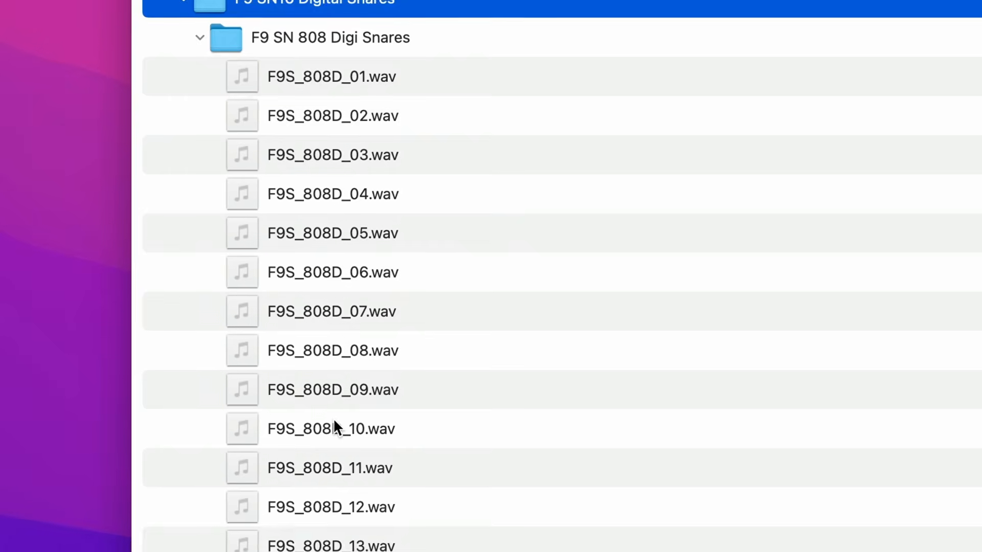
pyautogui.scroll(5, 286, 192)
pyautogui.click(197, 236)
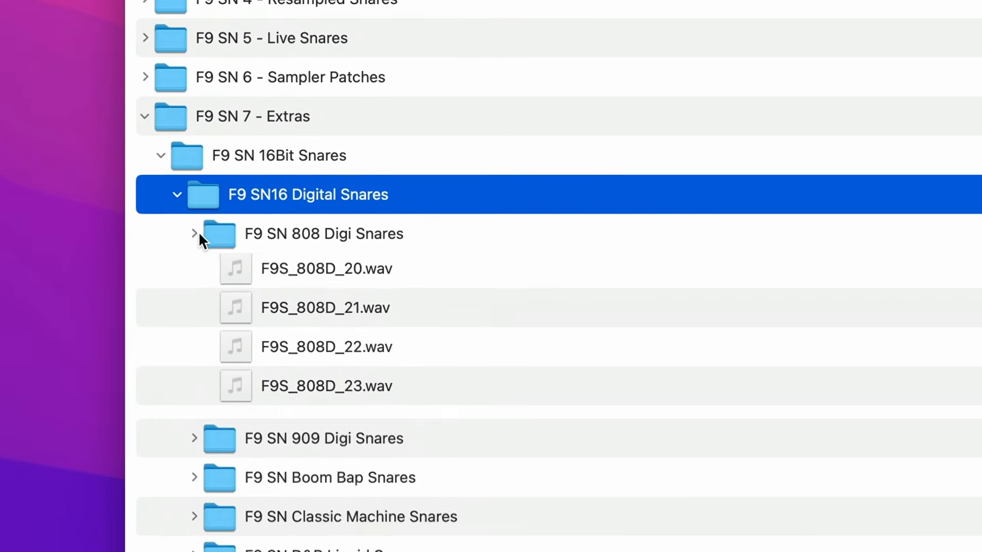
pyautogui.click(193, 299)
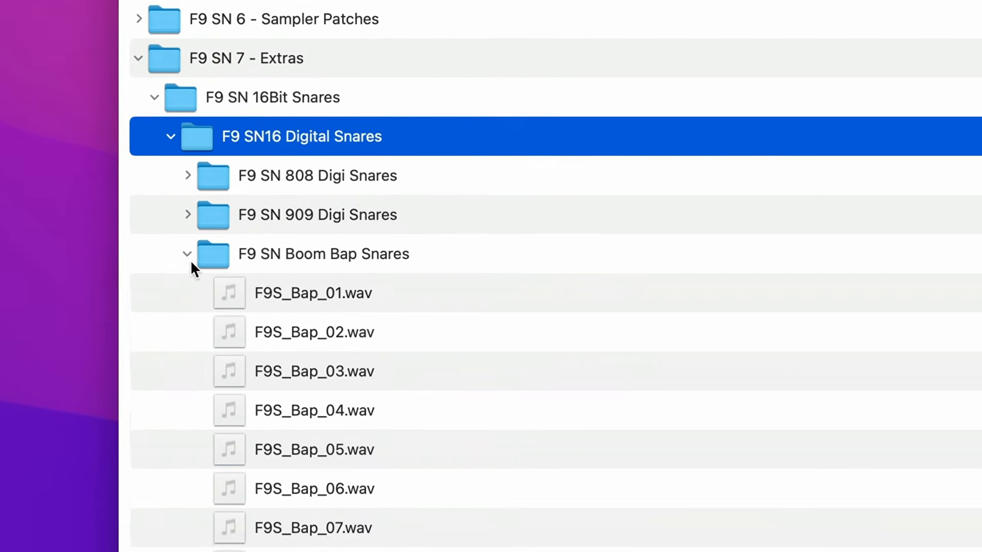
# Look through the F9S_Bap samples, then collapse F9 SN Boom Bap Snares, F9 SN16 Digital Snares and F9 SN 16Bit Snares
pyautogui.scroll(-2, 307, 307)
pyautogui.scroll(-4, 307, 307)
pyautogui.scroll(5, 306, 294)
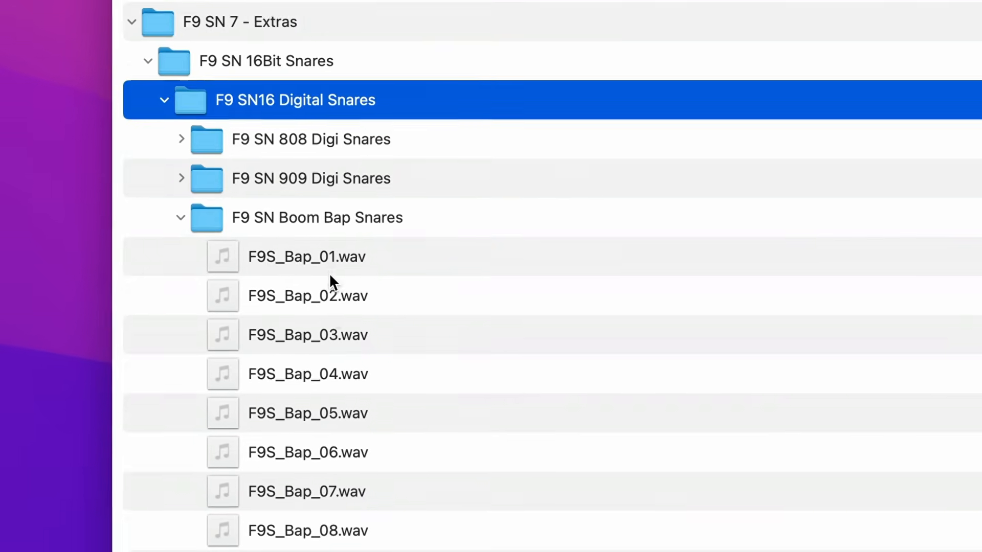
pyautogui.click(179, 201)
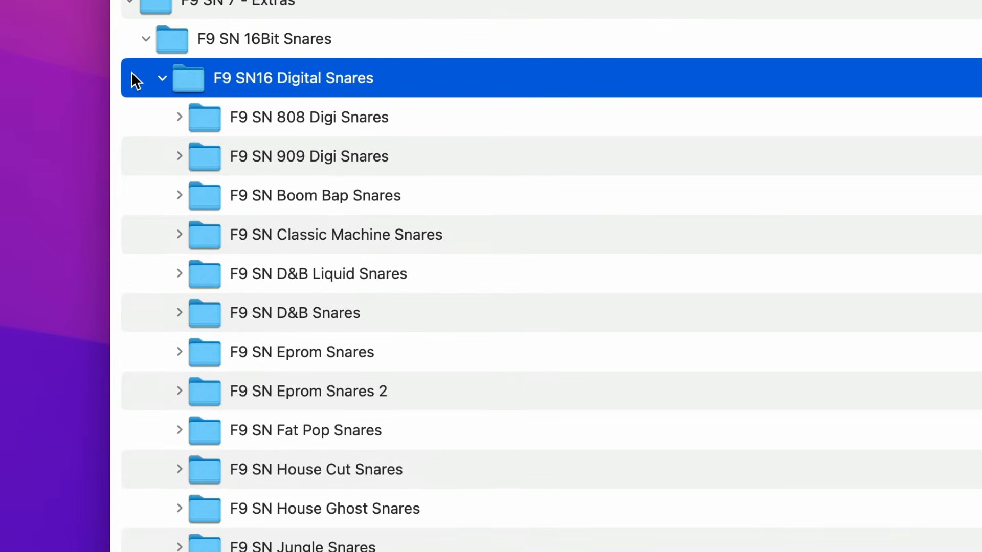
pyautogui.click(161, 79)
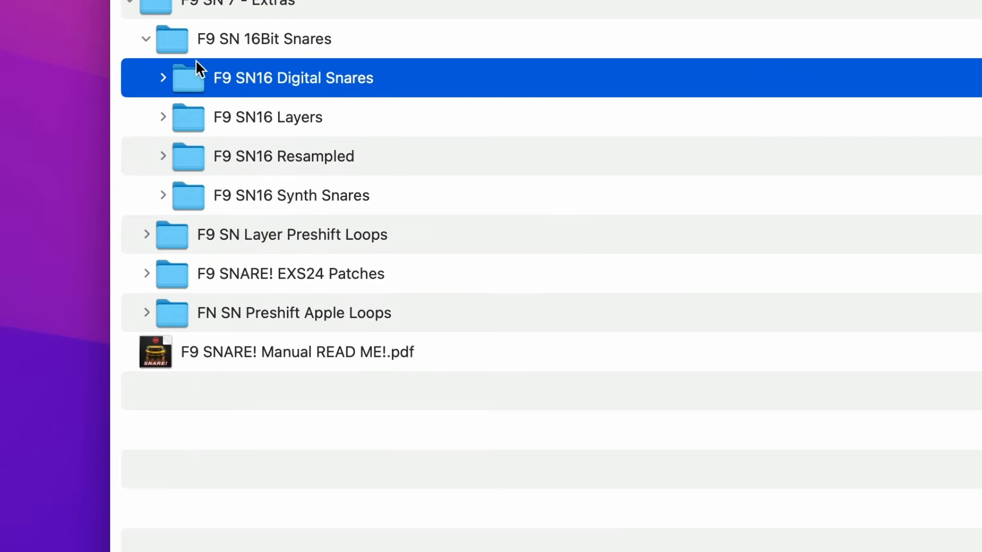
pyautogui.click(146, 39)
pyautogui.click(357, 38)
pyautogui.click(314, 76)
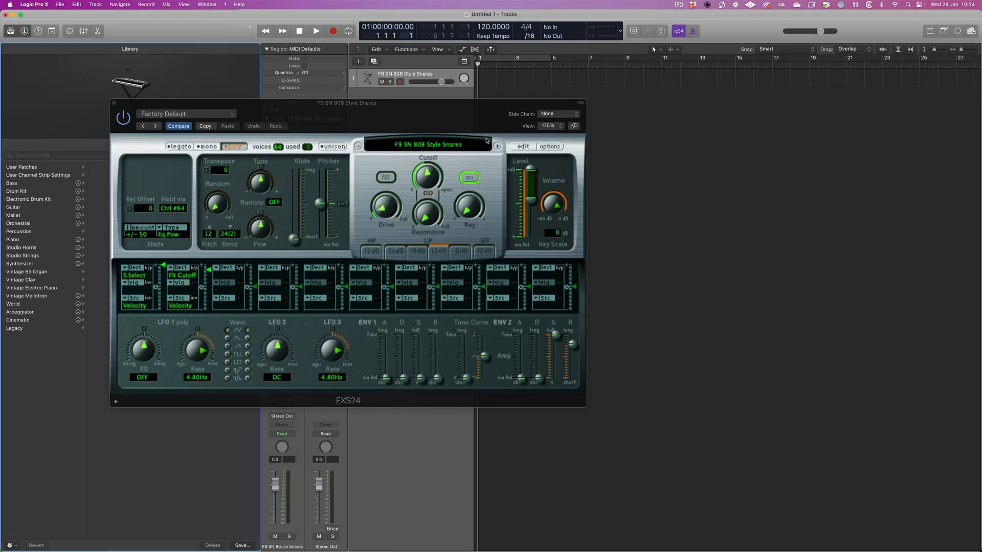
# In Logic Pro's EXS24, browse the instrument list's F9 SNARE! EXS24 Patches through F9 SN 2 Synth Snares and F9 SN 5 Live Snares
pyautogui.click(417, 144)
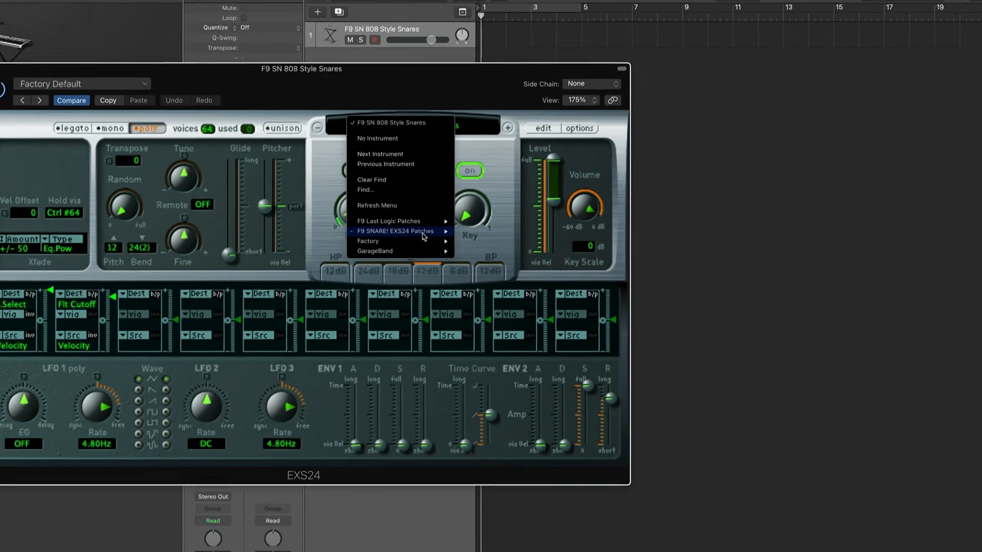
pyautogui.moveTo(414, 222)
pyautogui.moveTo(493, 230)
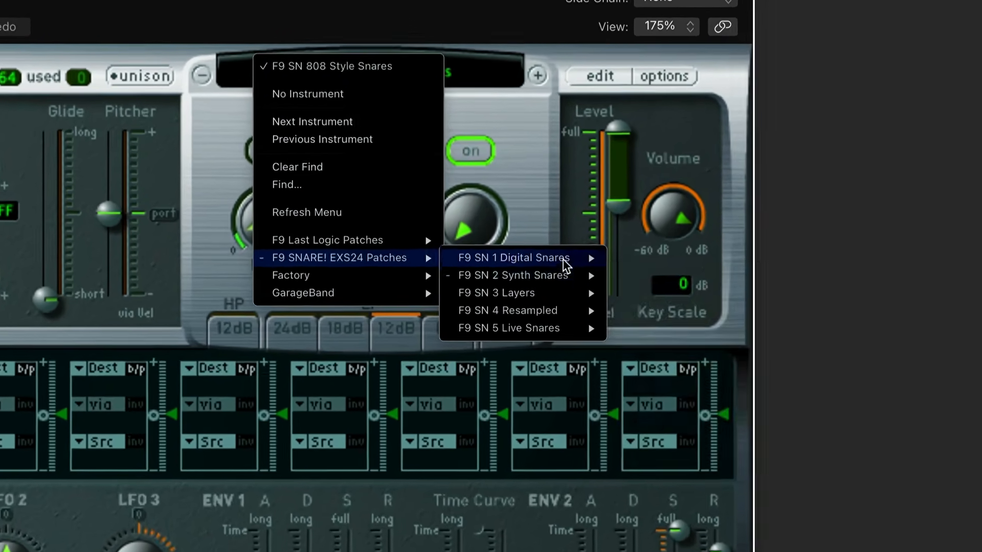
pyautogui.moveTo(538, 243)
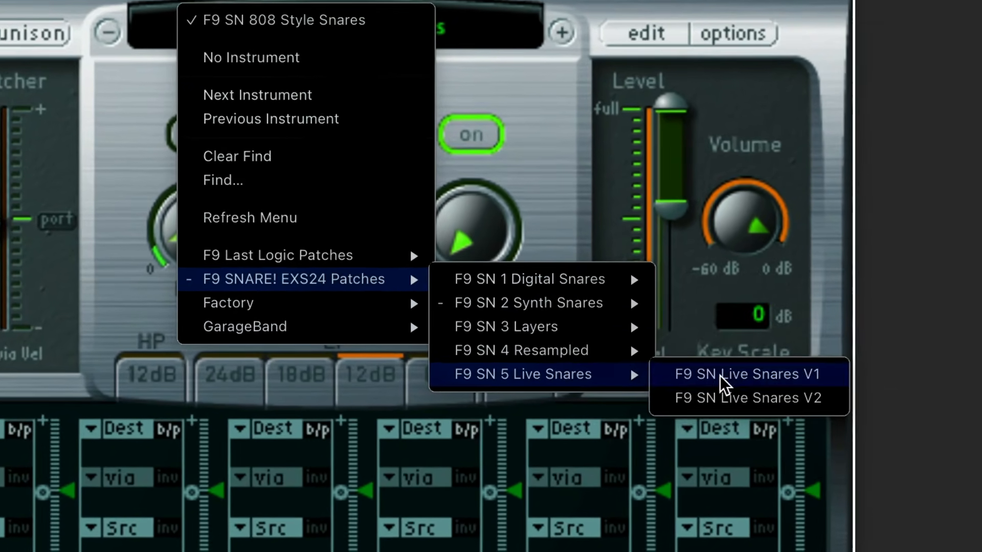
pyautogui.moveTo(540, 321)
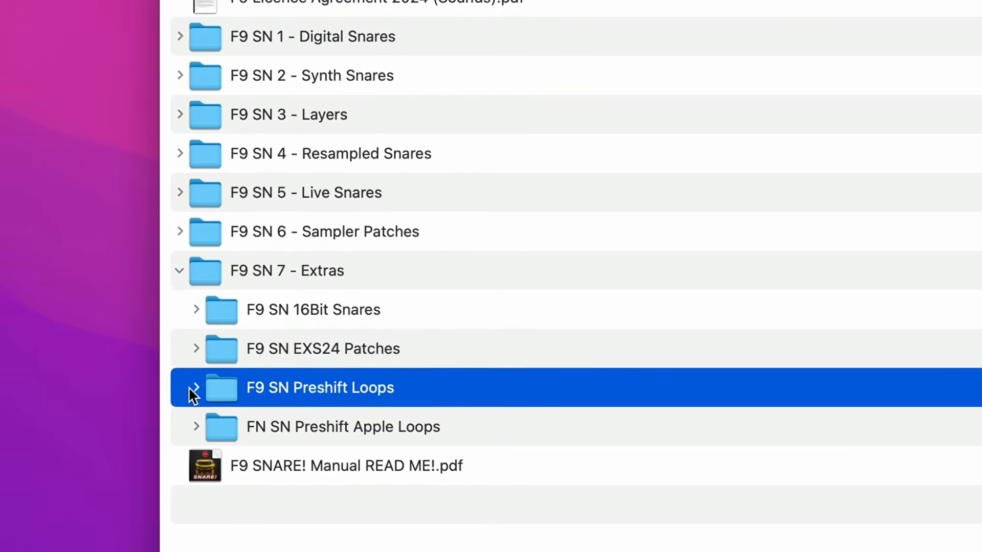
# Expand F9 SN Preshift Loops in Finder, then play the Logic Pro arrangement from bar 17
pyautogui.click(200, 400)
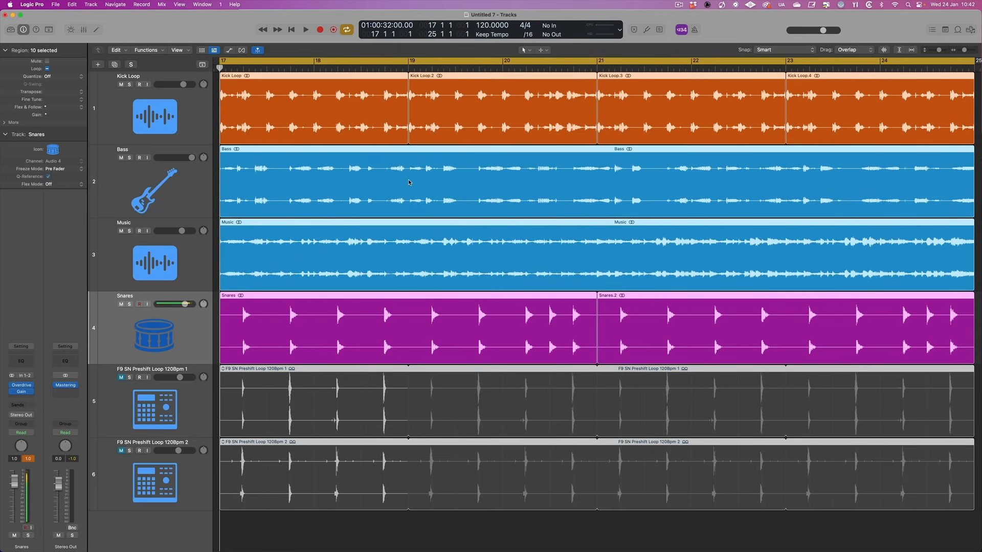
pyautogui.press('space')
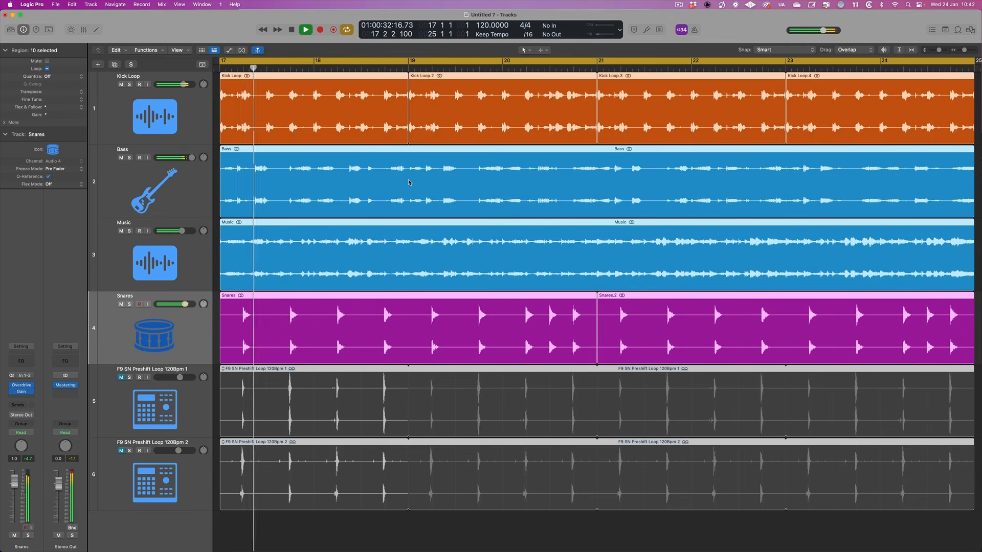
pyautogui.press('space')
# Solo the Snares track and play it on its own from bar 17
pyautogui.click(136, 310)
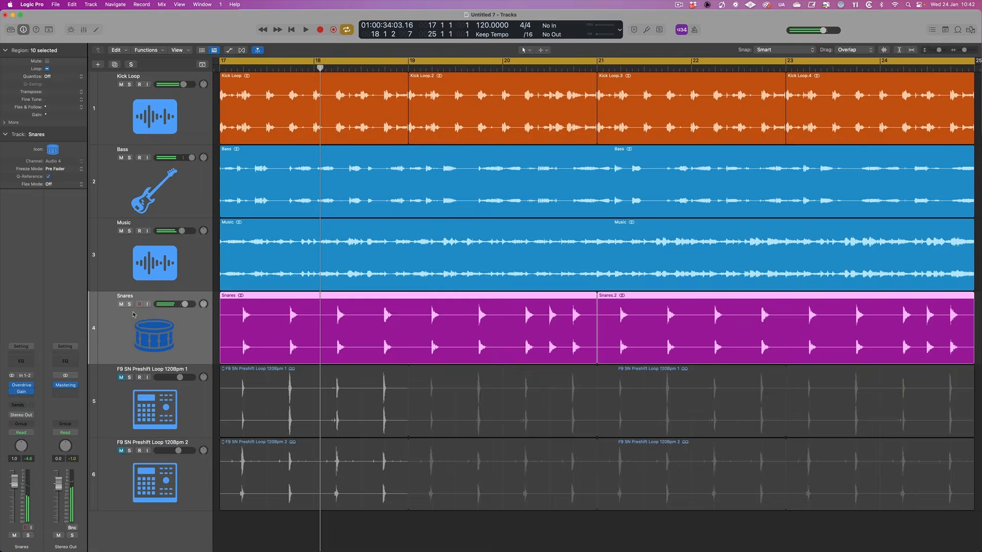
pyautogui.click(130, 305)
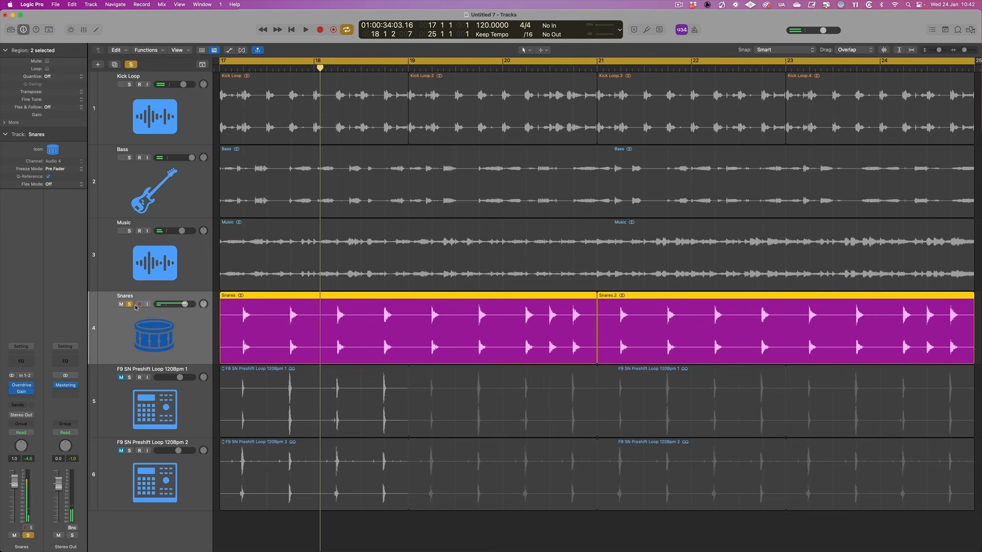
pyautogui.press('space')
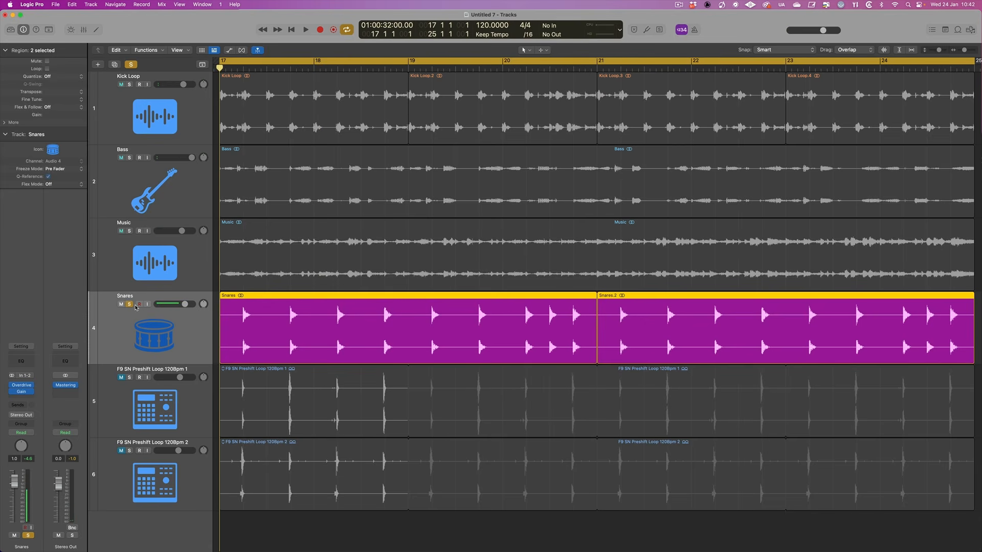
pyautogui.press('space')
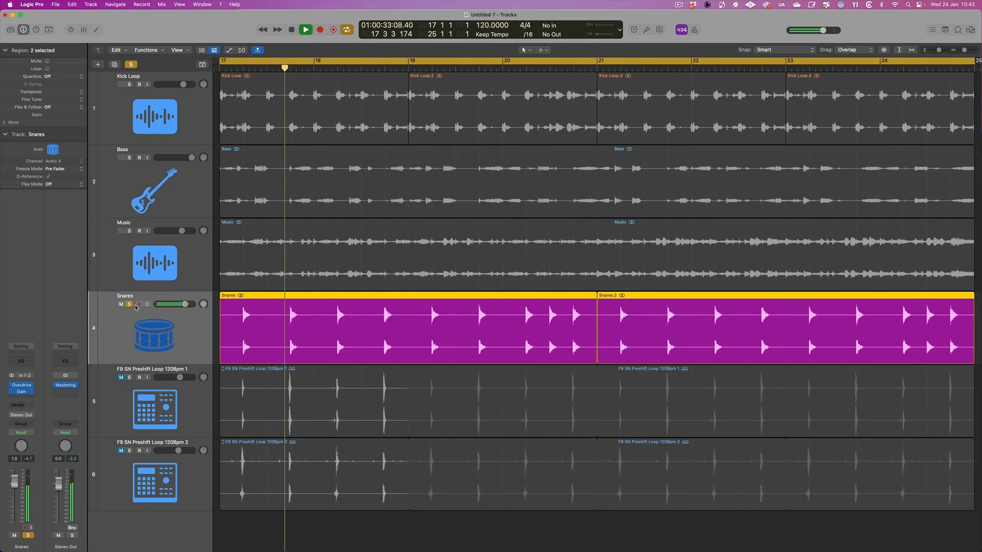
pyautogui.press('space')
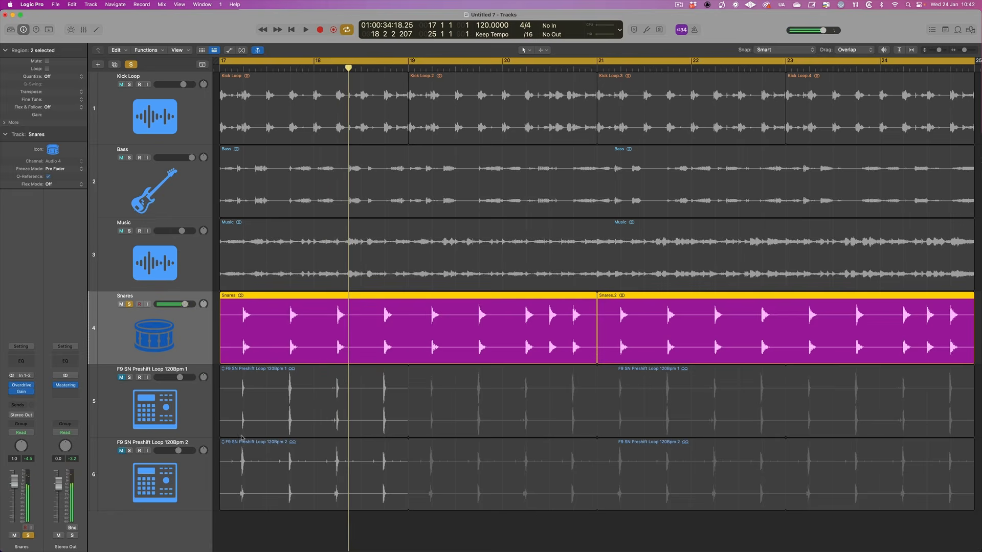
# Unmute and solo the F9 SN Preshift Loop 120Bpm 1 track, unsolo Snares and play the loop alone
pyautogui.click(277, 420)
pyautogui.keyDown('shift'); pyautogui.click(249, 477); pyautogui.keyUp('shift')
pyautogui.click(134, 407)
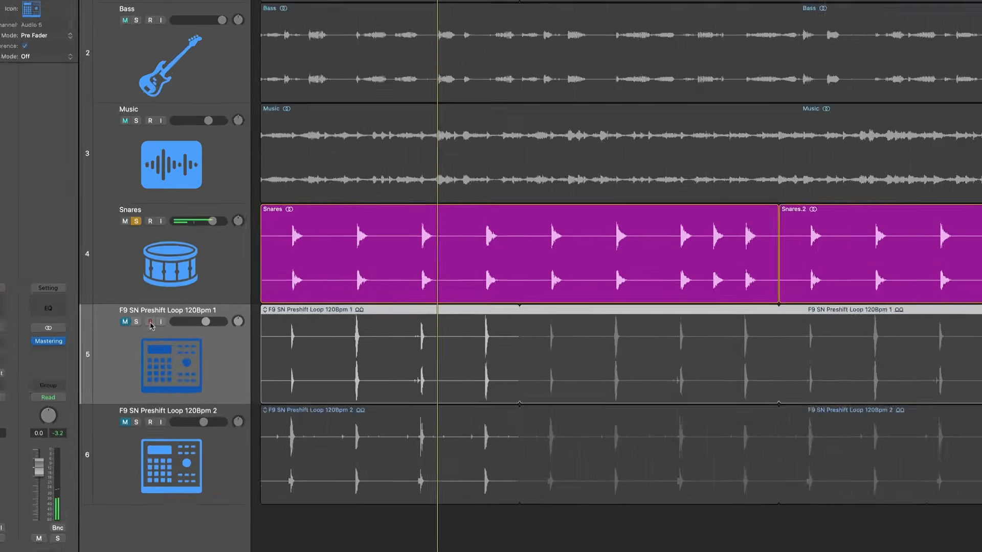
pyautogui.click(130, 378)
pyautogui.click(121, 378)
pyautogui.click(149, 59)
pyautogui.click(465, 291)
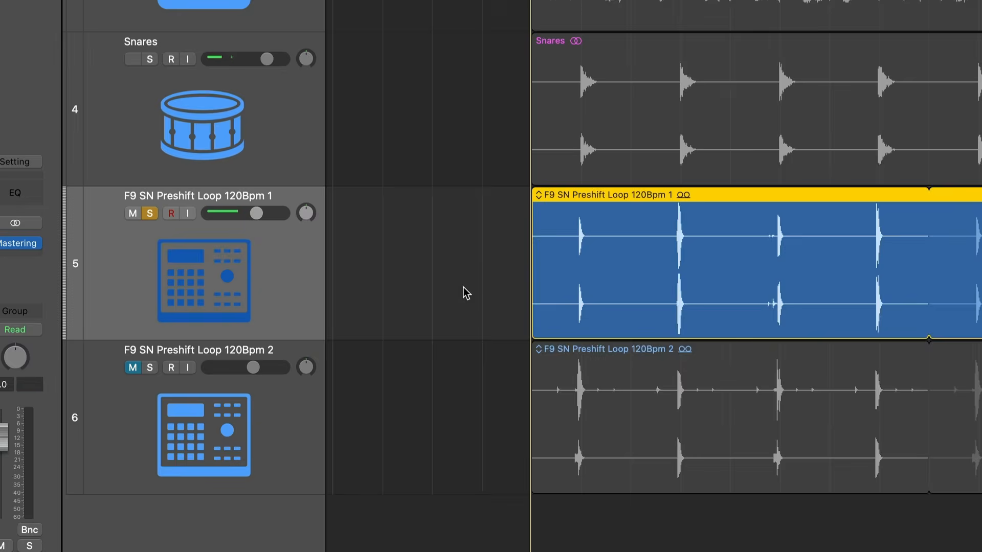
pyautogui.press('space')
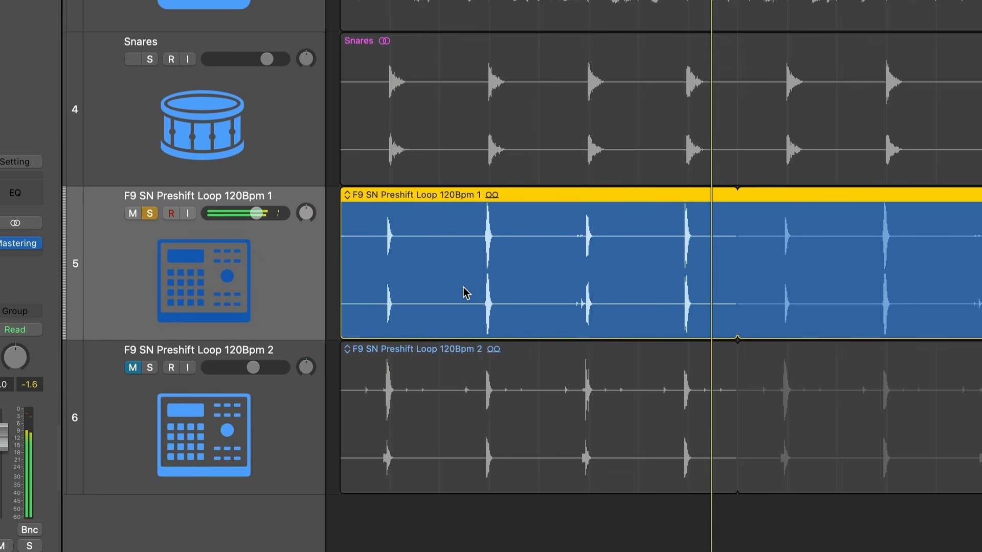
# Solo F9 SN Preshift Loop 120Bpm 2 with loop 1, play both, and add the Snares track to the solo
pyautogui.click(150, 368)
pyautogui.press('Return')
pyautogui.press('space')
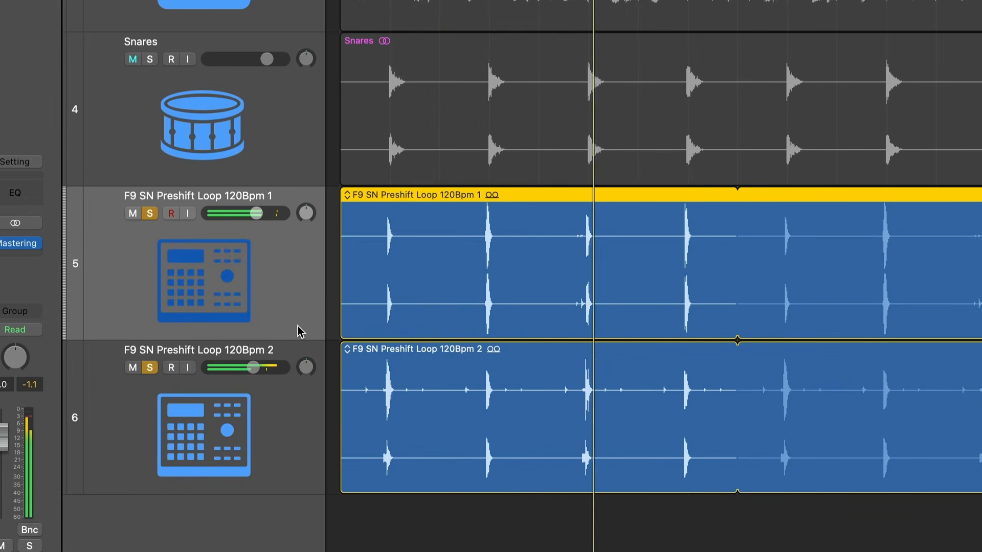
pyautogui.keyDown('shift'); pyautogui.click(408, 100); pyautogui.keyUp('shift')
pyautogui.click(150, 60)
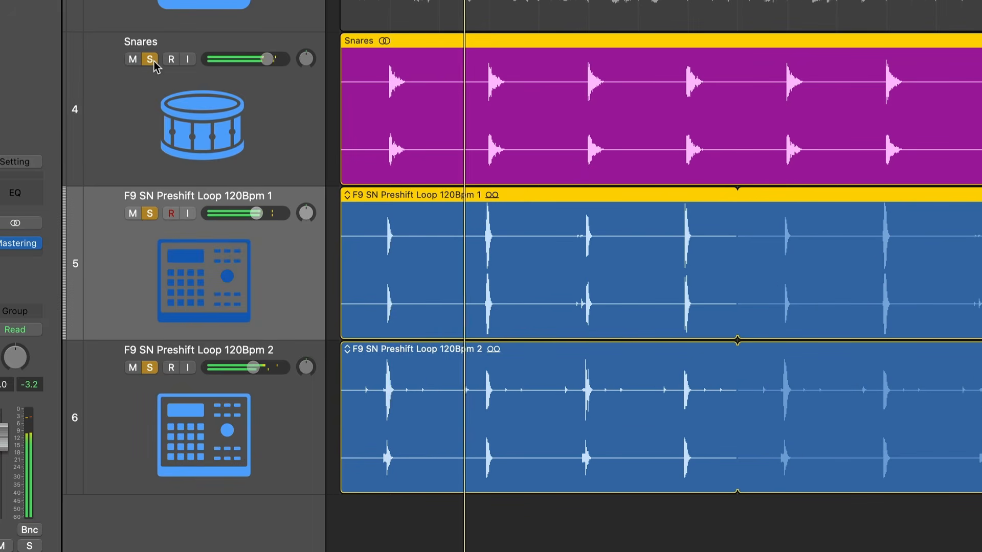
# Remove the solos from Snares and both preshift loop tracks, leaving the two loops muted
pyautogui.click(150, 213)
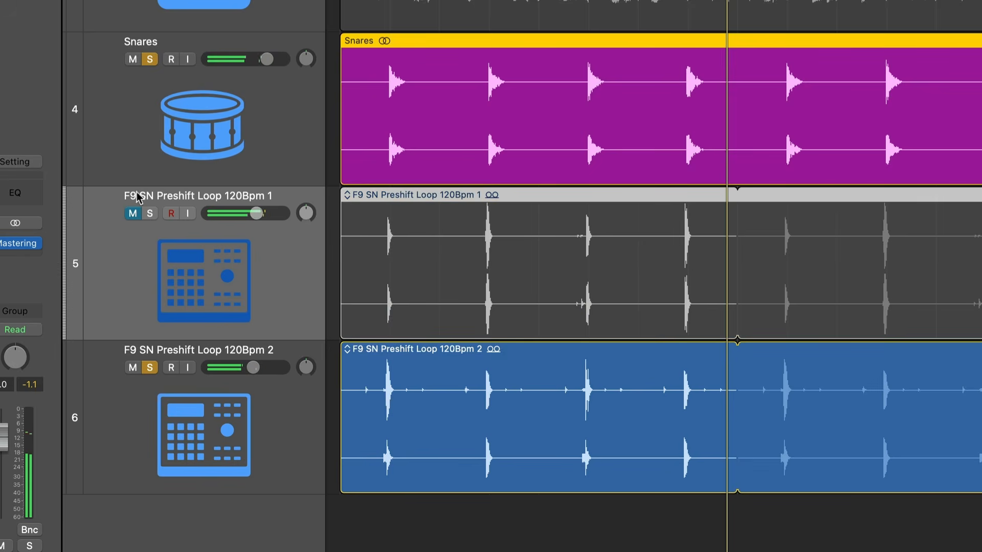
pyautogui.click(149, 59)
pyautogui.click(150, 368)
pyautogui.click(168, 294)
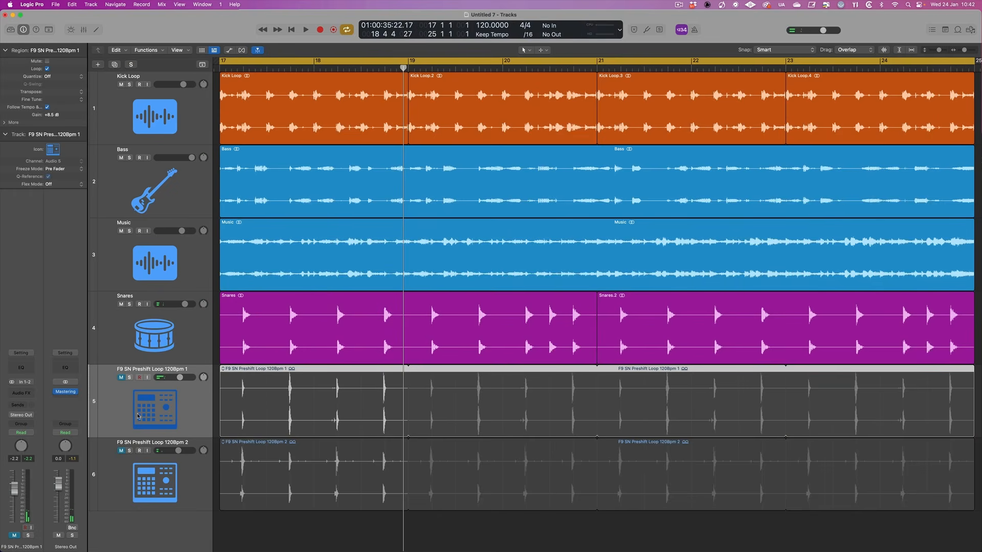
# Unmute both preshift loops, play the full mix, and mute and unmute the two tracks together to compare before stopping playback
pyautogui.press('space')
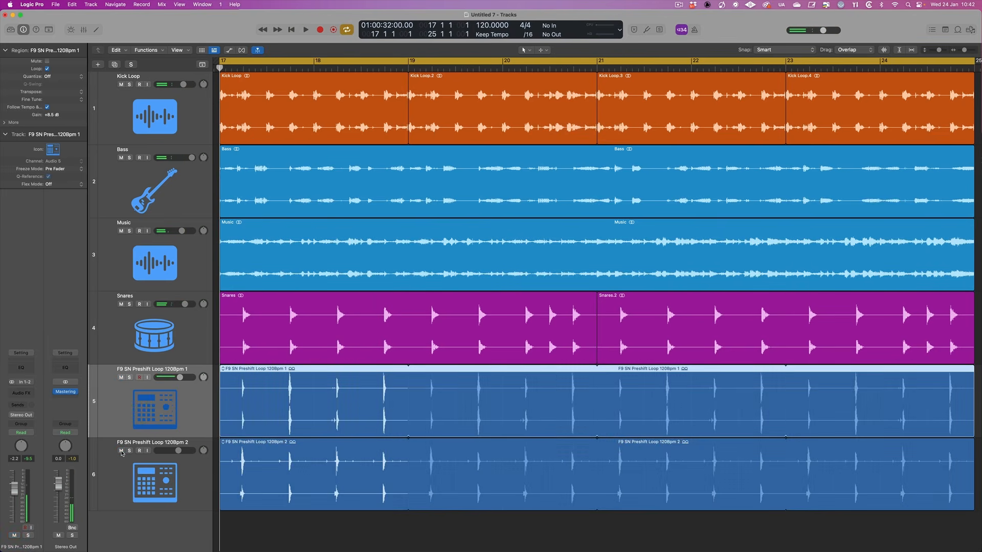
pyautogui.press('space')
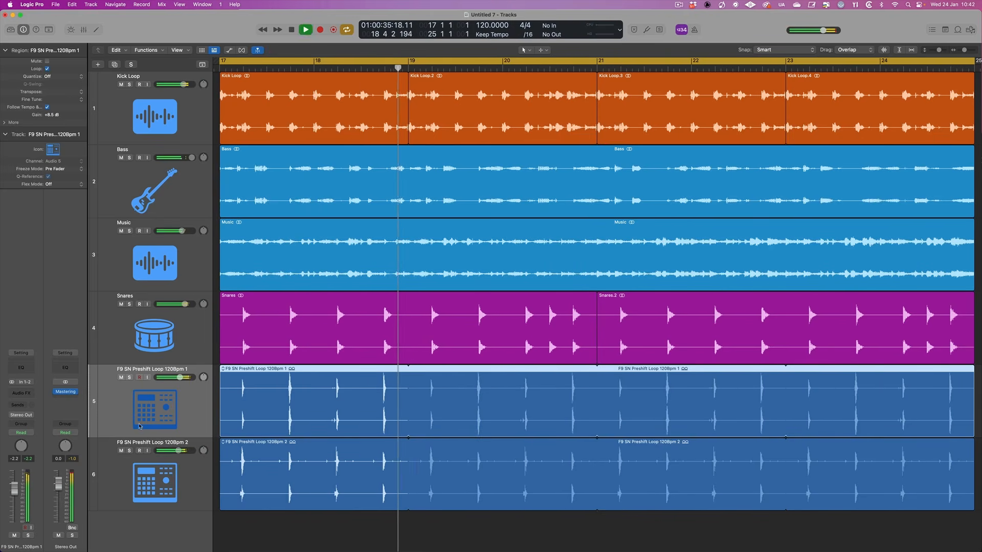
pyautogui.keyDown('shift'); pyautogui.click(134, 463); pyautogui.keyUp('shift')
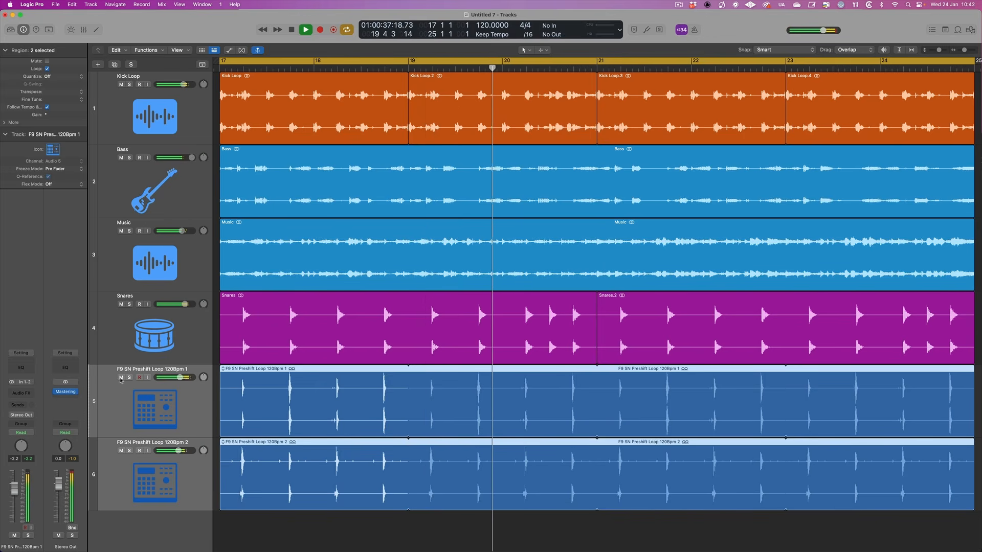
pyautogui.click(121, 378)
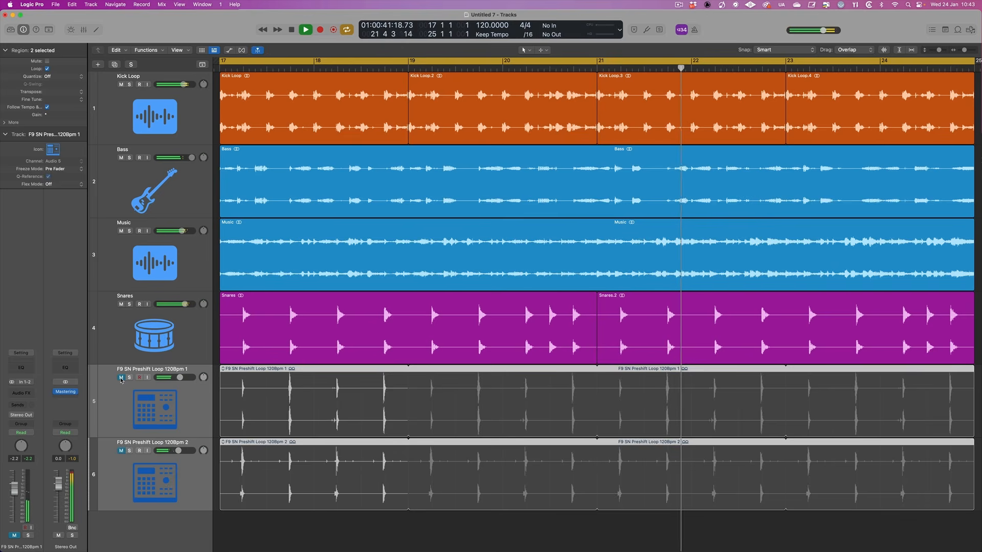
pyautogui.click(121, 378)
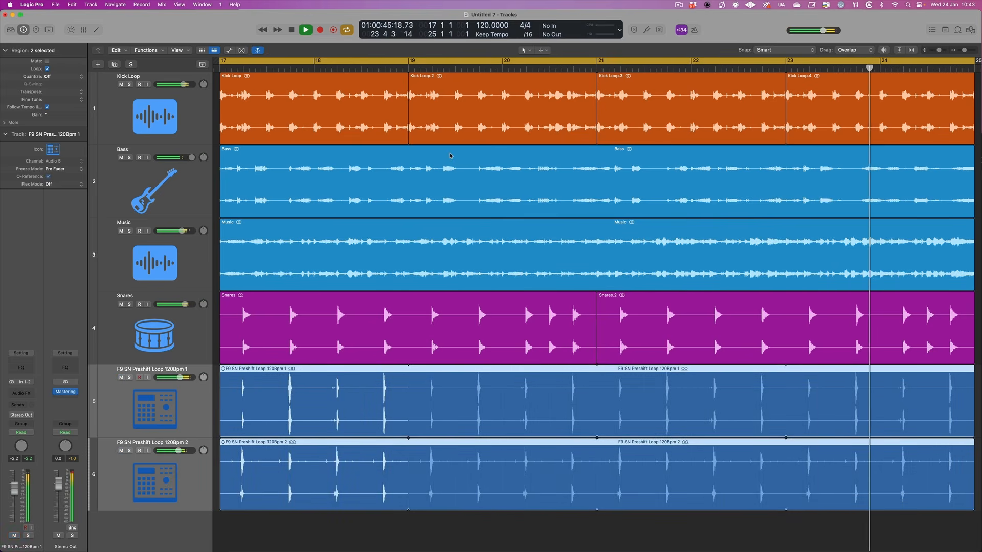
pyautogui.press('space')
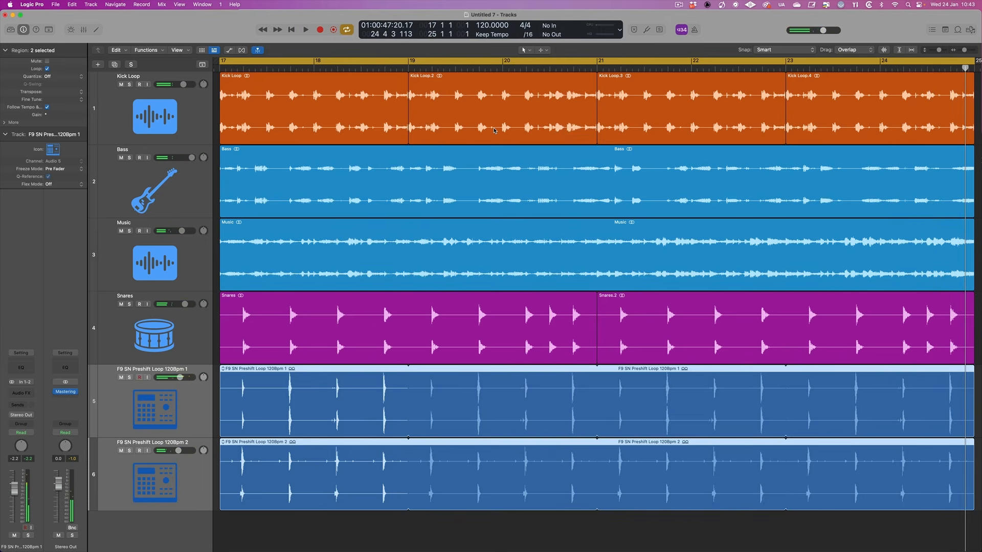